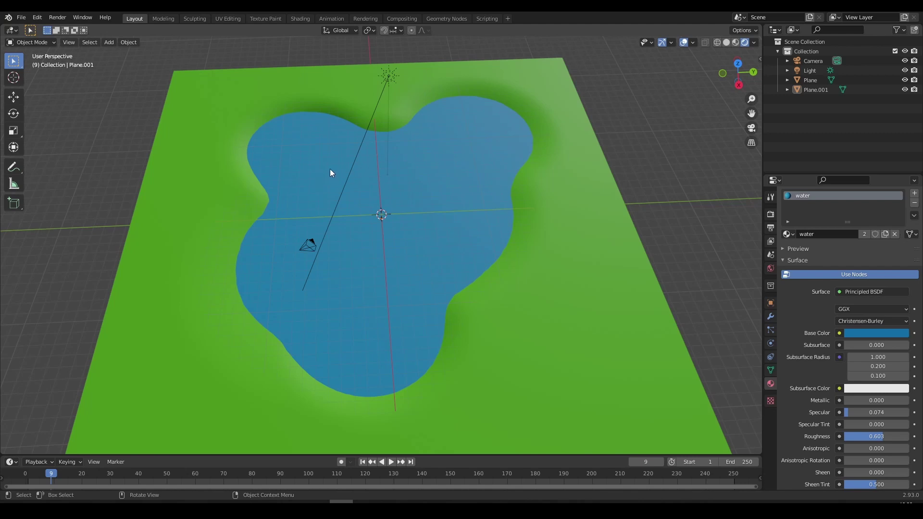
# Add a new mesh plane at the centre of the lake
pyautogui.scroll(-1, 381, 206)
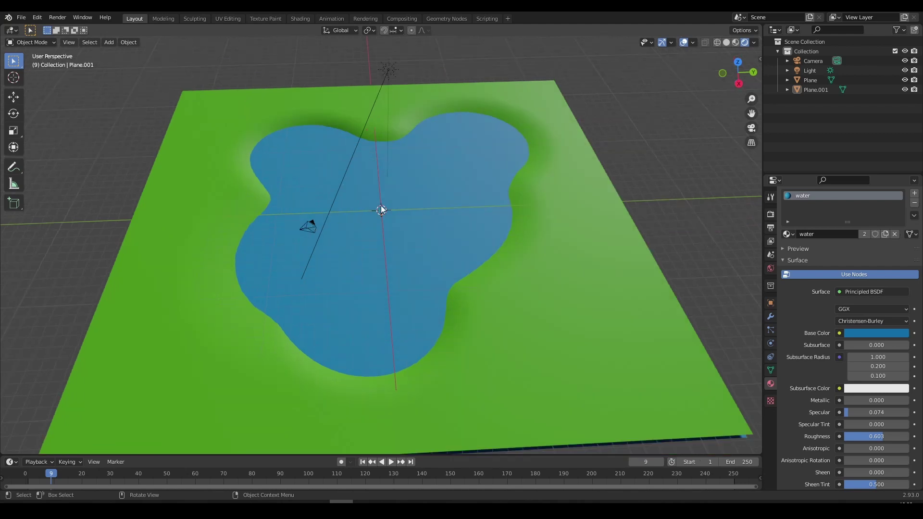
pyautogui.scroll(4, 402, 221)
pyautogui.scroll(-1, 404, 218)
pyautogui.scroll(-1, 404, 218)
pyautogui.moveTo(403, 218); pyautogui.dragTo(402, 223, button='middle')
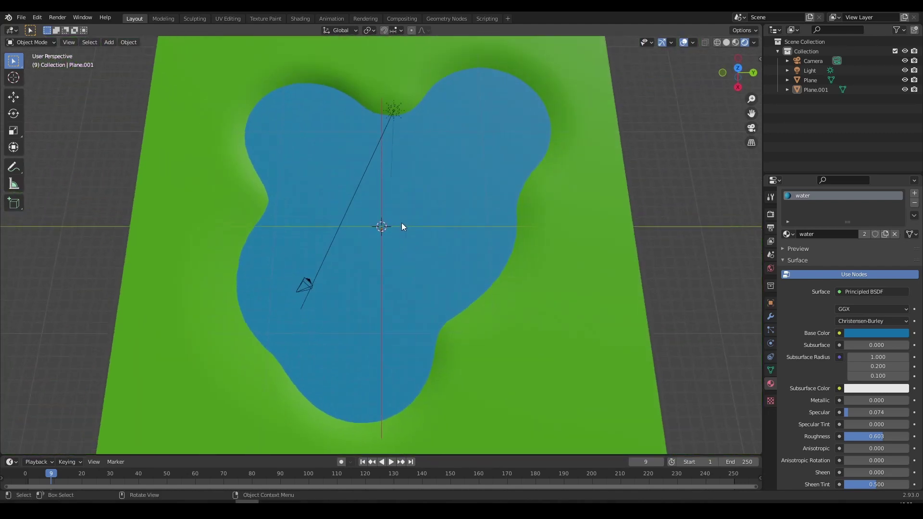
pyautogui.scroll(1, 379, 210)
pyautogui.hotkey('shift', 'a')
pyautogui.moveTo(379, 207)
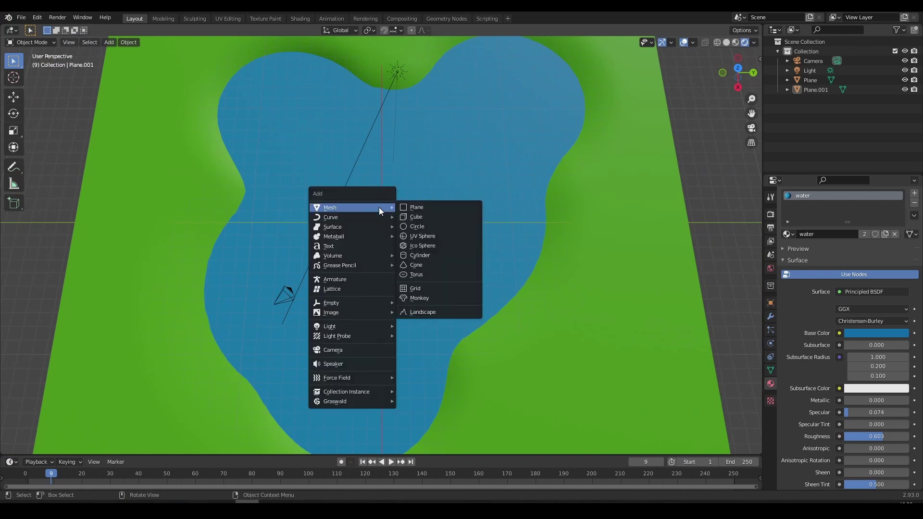
pyautogui.click(438, 208)
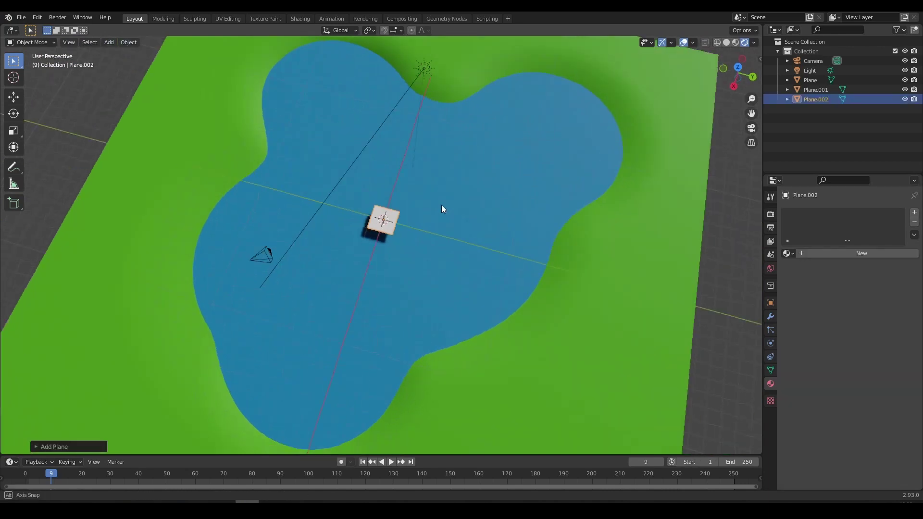
# Move the new plane in top view to the lake's shoreline where the bank bulges into the water
pyautogui.press('KP_7')
pyautogui.scroll(3, 451, 253)
pyautogui.press('g')
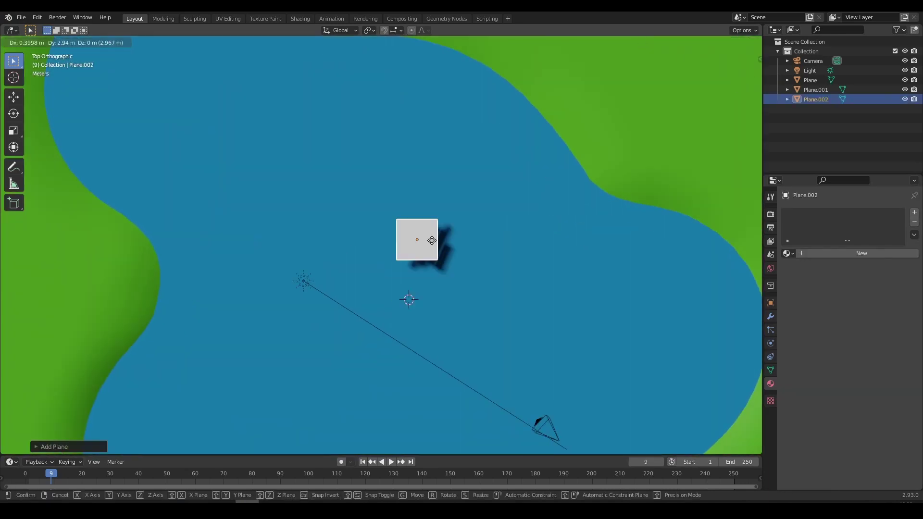
pyautogui.click(178, 291)
# Lower the plane along the Z axis until it lies just above the water surface
pyautogui.scroll(3, 362, 232)
pyautogui.keyDown('shift'); pyautogui.moveTo(200, 273); pyautogui.dragTo(354, 156, button='middle'); pyautogui.keyUp('shift')
pyautogui.press('g')
pyautogui.press('z')
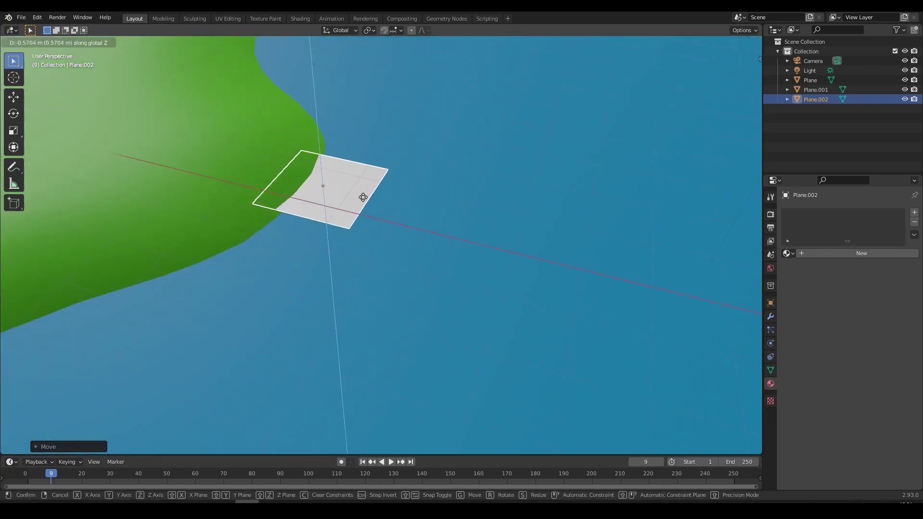
pyautogui.click(365, 207)
pyautogui.moveTo(366, 207); pyautogui.dragTo(389, 235, button='middle')
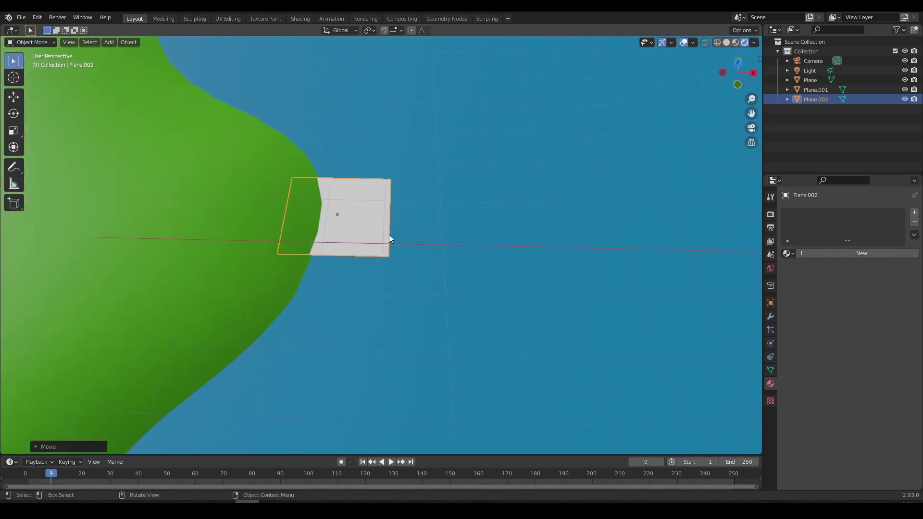
# Shift the plane horizontally, with Z locked, so that only its shore-side edge overlaps the bank
pyautogui.press('g')
pyautogui.hotkey('shift', 'z')
pyautogui.click(568, 243)
pyautogui.moveTo(595, 247); pyautogui.dragTo(411, 238, button='middle')
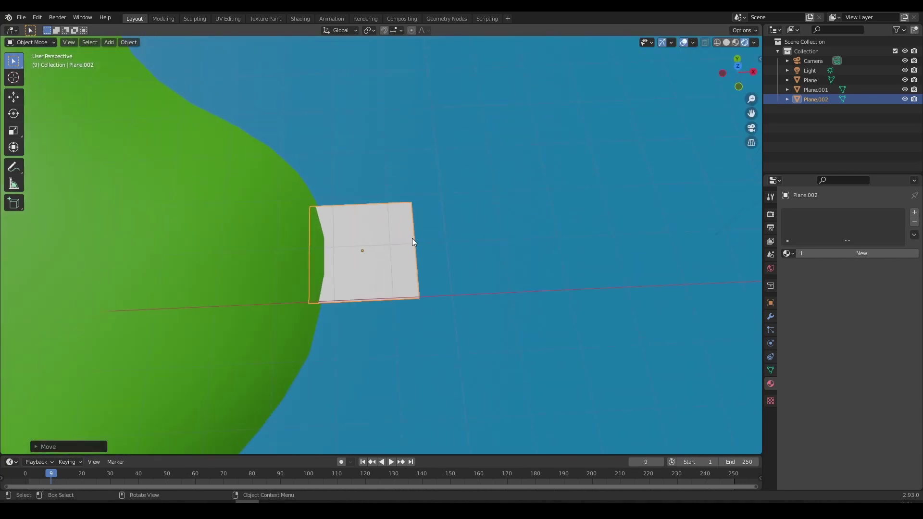
# Enter Edit Mode on the plane and select one of its edges perpendicular to the shore in edge select mode
pyautogui.press('Tab')
pyautogui.moveTo(358, 211); pyautogui.dragTo(357, 217, button='middle')
pyautogui.click(357, 216)
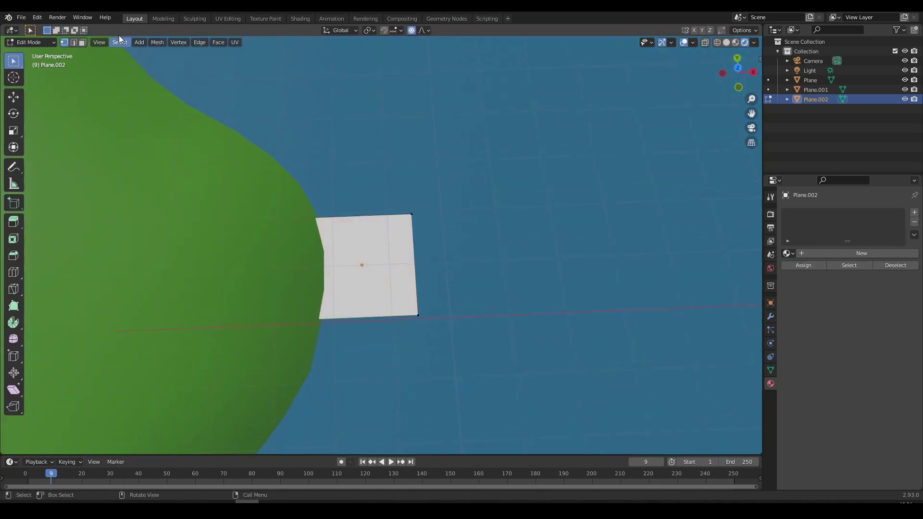
pyautogui.click(74, 42)
pyautogui.click(359, 215)
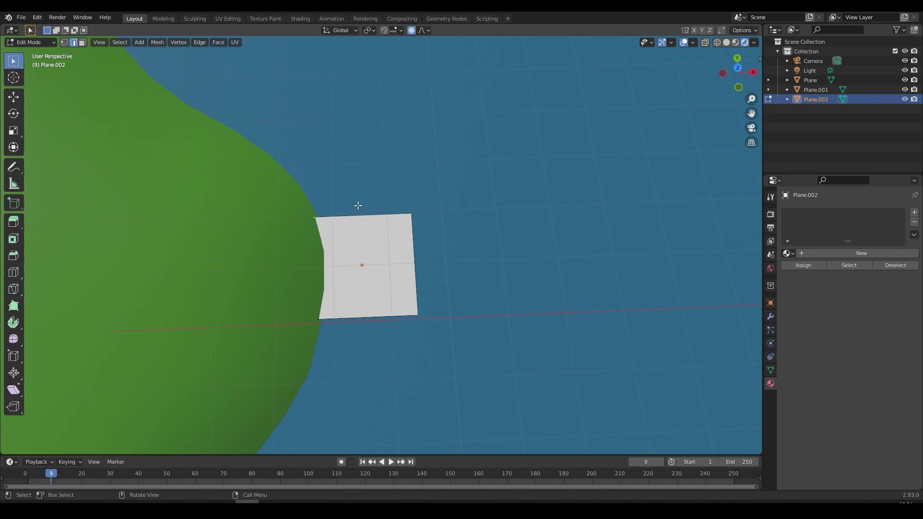
# Extrude the selected edge repeatedly in top view to form a strip of faces that follows the shoreline around the lake
pyautogui.press('KP_7')
pyautogui.scroll(-3, 408, 233)
pyautogui.keyDown('shift'); pyautogui.moveTo(440, 250); pyautogui.dragTo(457, 283, button='middle'); pyautogui.keyUp('shift')
pyautogui.scroll(1, 476, 232)
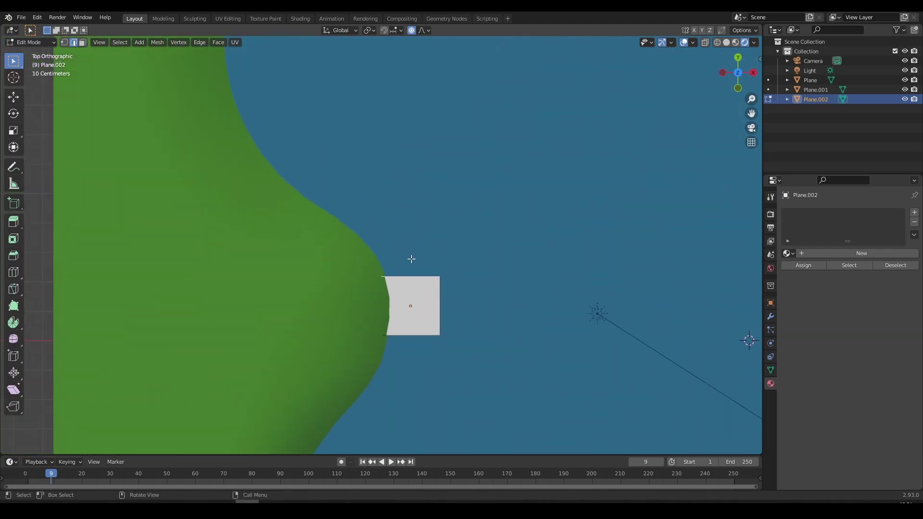
pyautogui.keyDown('ctrl'); pyautogui.rightClick(373, 219); pyautogui.keyUp('ctrl')
pyautogui.keyDown('ctrl'); pyautogui.rightClick(324, 191); pyautogui.keyUp('ctrl')
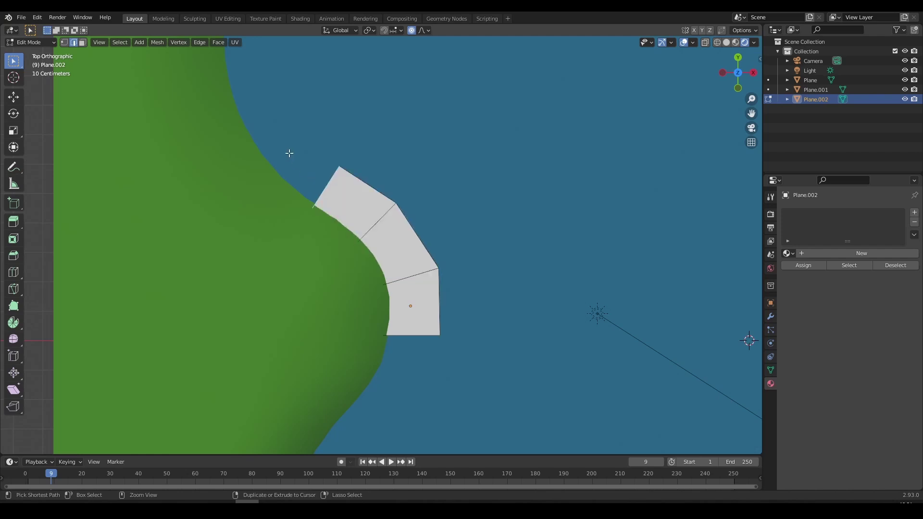
pyautogui.keyDown('ctrl'); pyautogui.rightClick(288, 151); pyautogui.keyUp('ctrl')
pyautogui.keyDown('ctrl'); pyautogui.rightClick(249, 77); pyautogui.keyUp('ctrl')
pyautogui.keyDown('shift'); pyautogui.moveTo(250, 76); pyautogui.dragTo(295, 257, button='middle'); pyautogui.keyUp('shift')
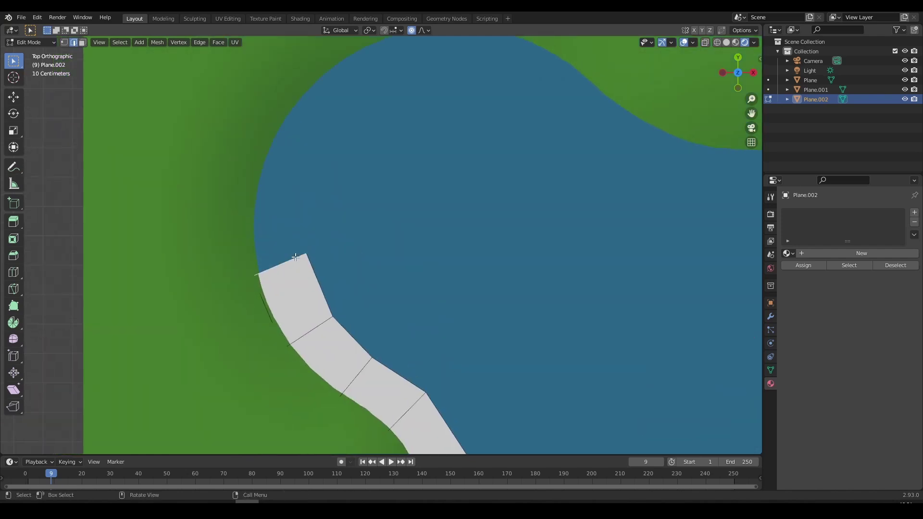
pyautogui.keyDown('ctrl'); pyautogui.rightClick(280, 208); pyautogui.keyUp('ctrl')
pyautogui.keyDown('ctrl'); pyautogui.rightClick(299, 134); pyautogui.keyUp('ctrl')
pyautogui.keyDown('shift'); pyautogui.moveTo(309, 114); pyautogui.dragTo(351, 235, button='middle'); pyautogui.keyUp('shift')
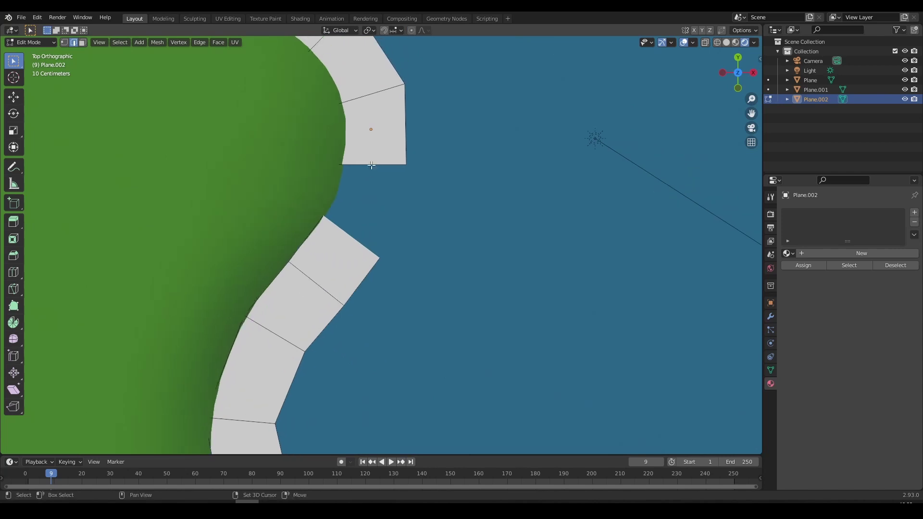
# Select the strip's two open end edges, fill the gap between them with a face, and return to Object Mode
pyautogui.keyDown('shift'); pyautogui.click(371, 164); pyautogui.keyUp('shift')
pyautogui.keyDown('shift'); pyautogui.moveTo(418, 205); pyautogui.dragTo(357, 216, button='middle'); pyautogui.keyUp('shift')
pyautogui.scroll(2, 428, 230)
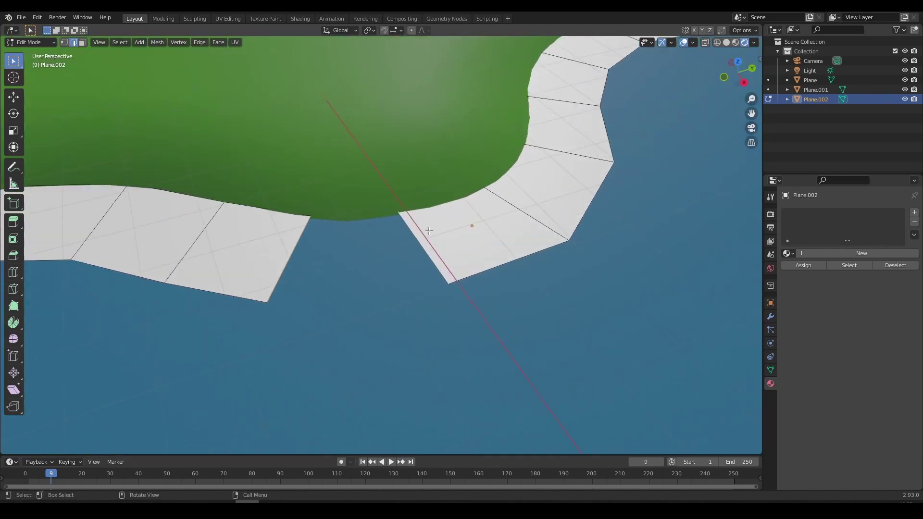
pyautogui.press('f')
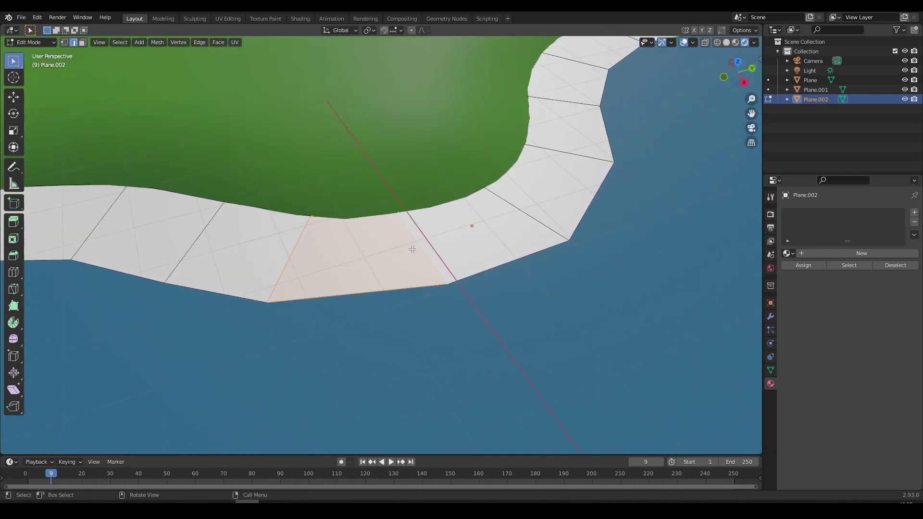
pyautogui.scroll(-5, 413, 248)
pyautogui.moveTo(387, 245); pyautogui.dragTo(443, 288, button='middle')
pyautogui.scroll(2, 442, 288)
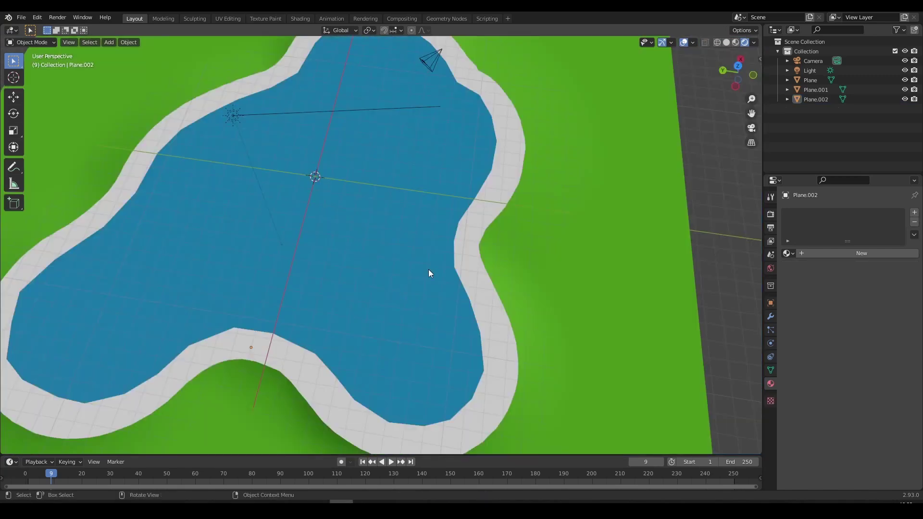
# Display the scene in Wireframe shading and select the shoreline strip
pyautogui.moveTo(428, 269)
pyautogui.mouseDown(button='middle')
pyautogui.moveTo(466, 256)
pyautogui.moveTo(458, 221)
pyautogui.mouseUp(button='middle')
pyautogui.press('z')
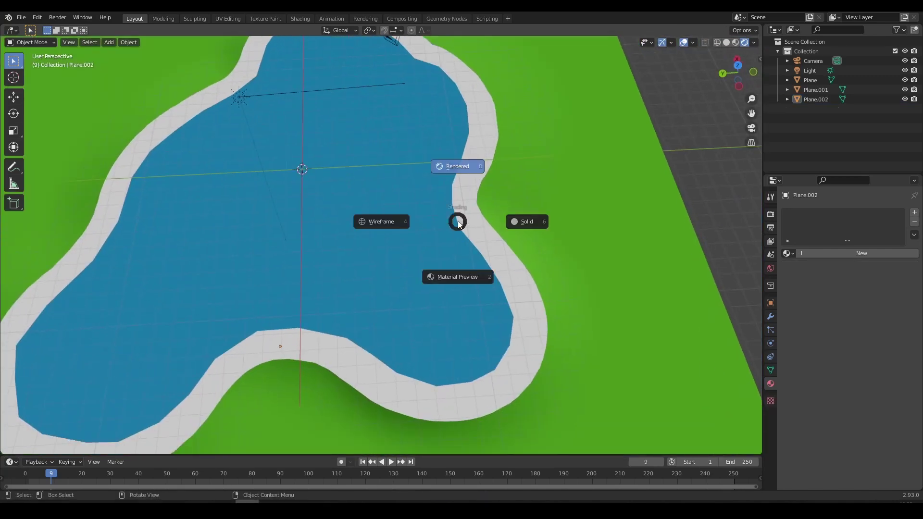
pyautogui.click(376, 221)
pyautogui.moveTo(376, 221)
pyautogui.mouseDown(button='middle')
pyautogui.moveTo(494, 209)
pyautogui.moveTo(439, 166)
pyautogui.moveTo(453, 209)
pyautogui.moveTo(360, 96)
pyautogui.moveTo(324, 83)
pyautogui.moveTo(379, 119)
pyautogui.mouseUp(button='middle')
pyautogui.click(442, 171)
pyautogui.click(471, 190)
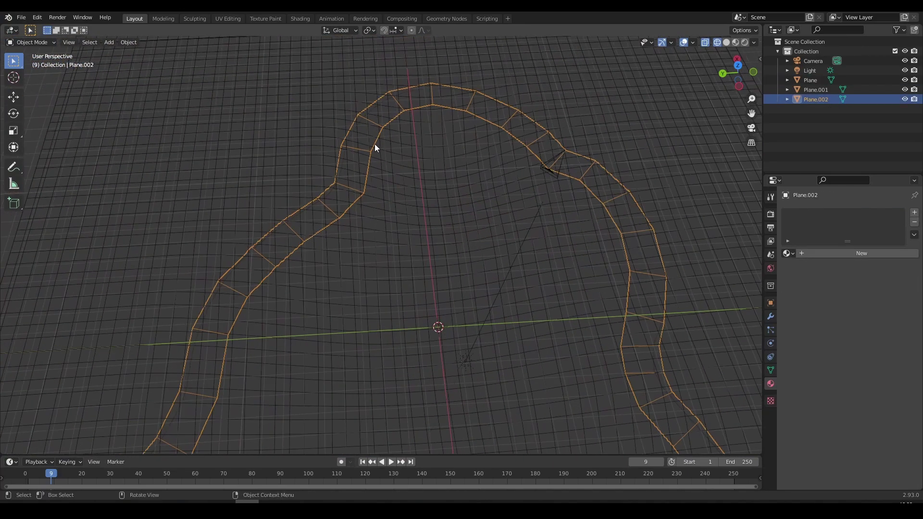
# Select the strip's outer edge loop in Edit Mode and switch to vertex select mode
pyautogui.press('Tab')
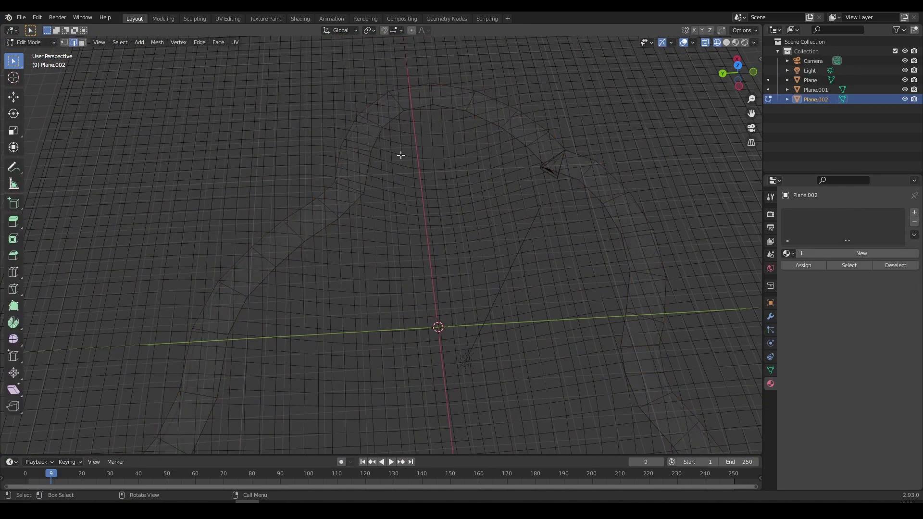
pyautogui.keyDown('alt'); pyautogui.click(350, 129); pyautogui.keyUp('alt')
pyautogui.scroll(-6, 356, 133)
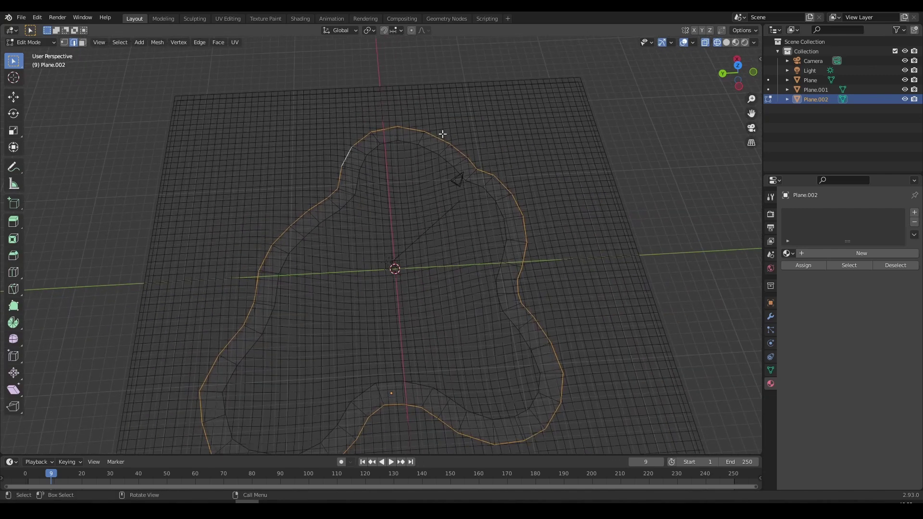
pyautogui.scroll(4, 502, 239)
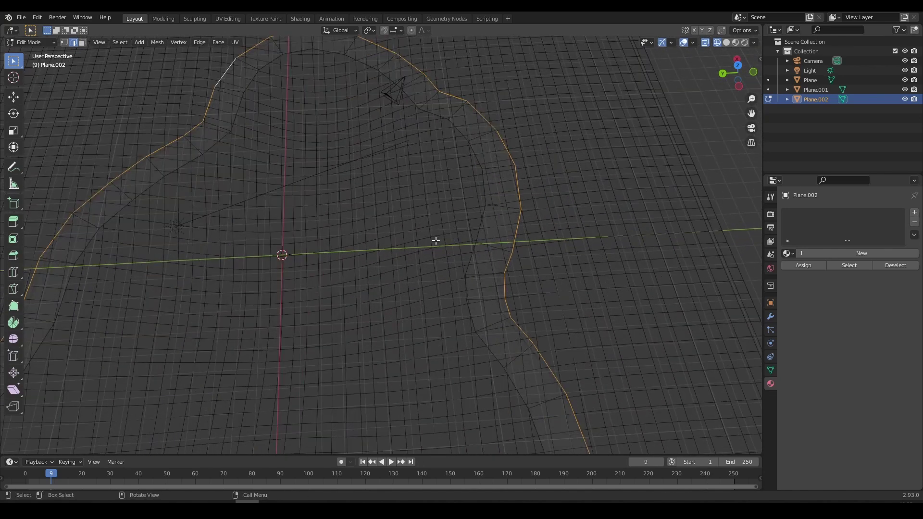
pyautogui.click(66, 45)
pyautogui.keyDown('shift'); pyautogui.moveTo(320, 147); pyautogui.dragTo(375, 215, button='middle'); pyautogui.keyUp('shift')
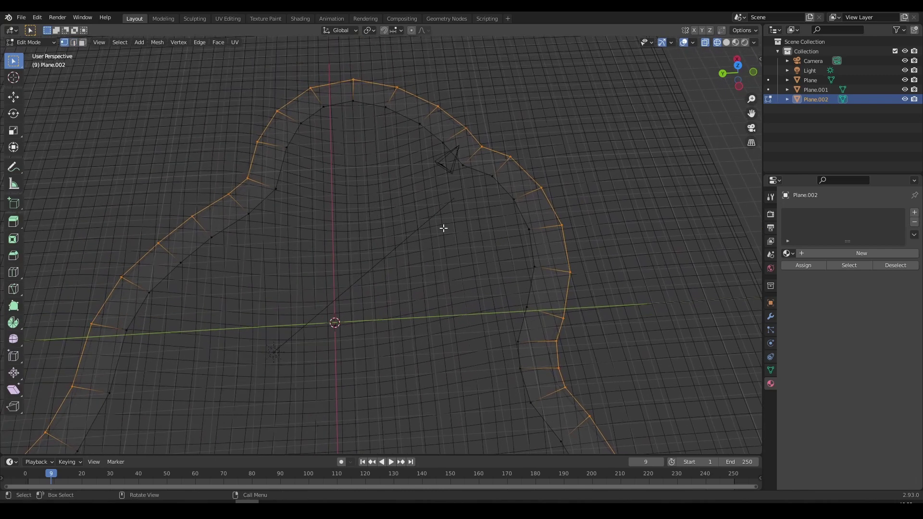
# Expand the strip's Vertex Colors settings and switch the strip to Vertex Paint mode
pyautogui.click(771, 371)
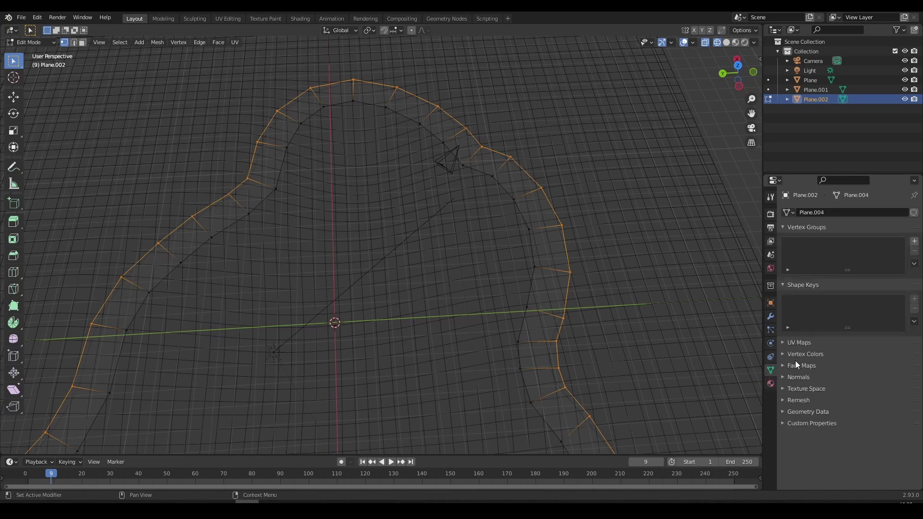
pyautogui.click(803, 354)
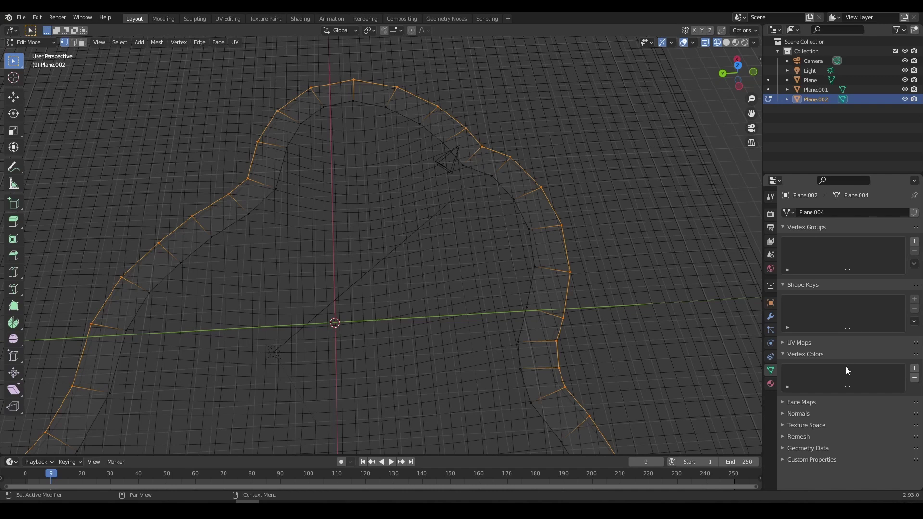
pyautogui.click(34, 42)
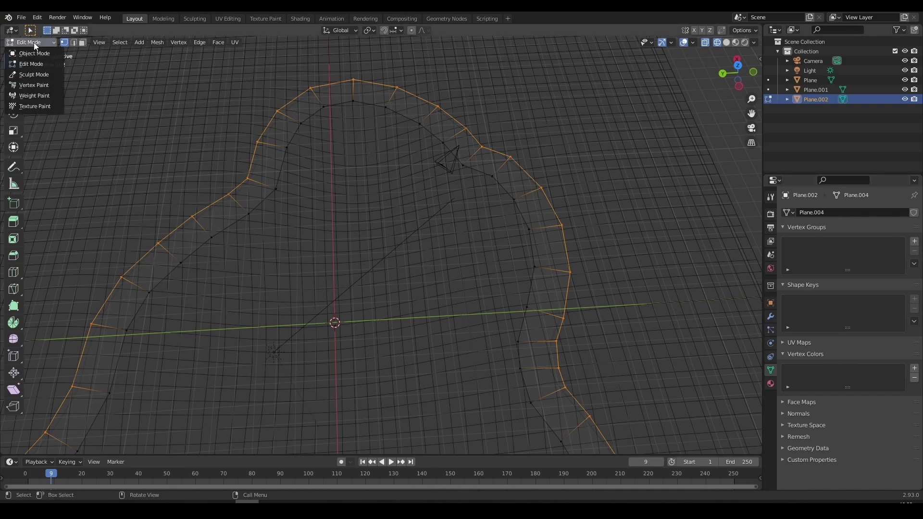
pyautogui.click(27, 85)
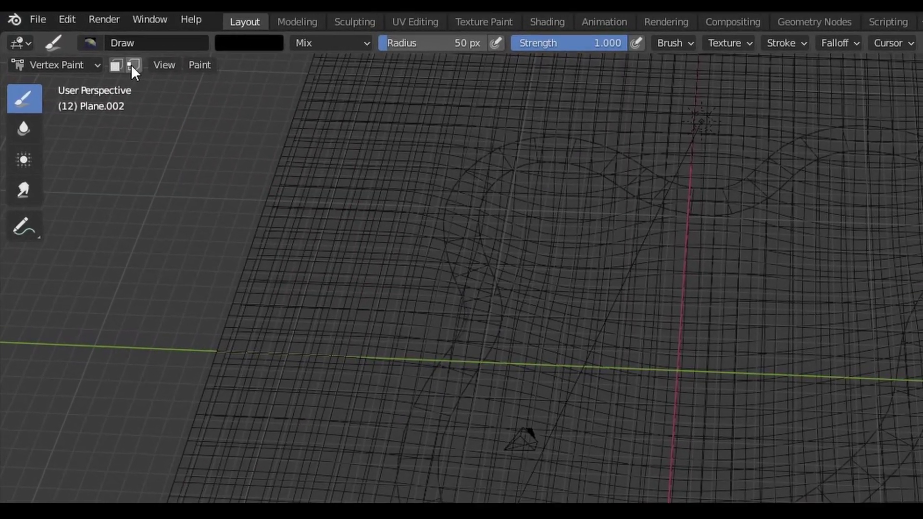
# Restrict painting to the selected outer vertices and fill them with black using Set Vertex Colors
pyautogui.click(90, 49)
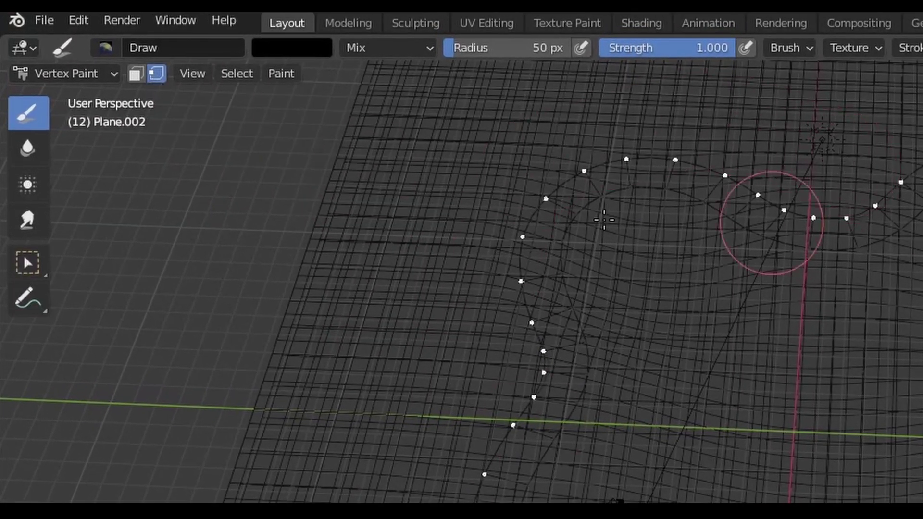
pyautogui.click(286, 43)
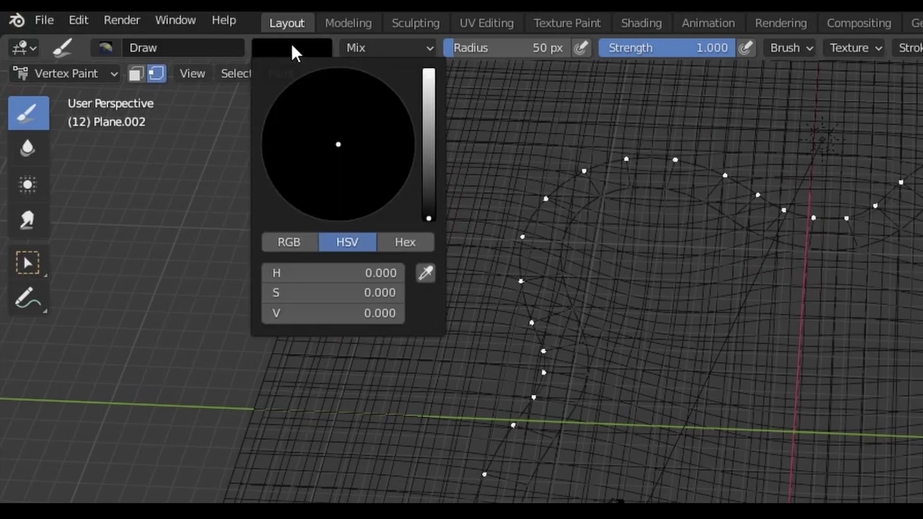
pyautogui.click(283, 74)
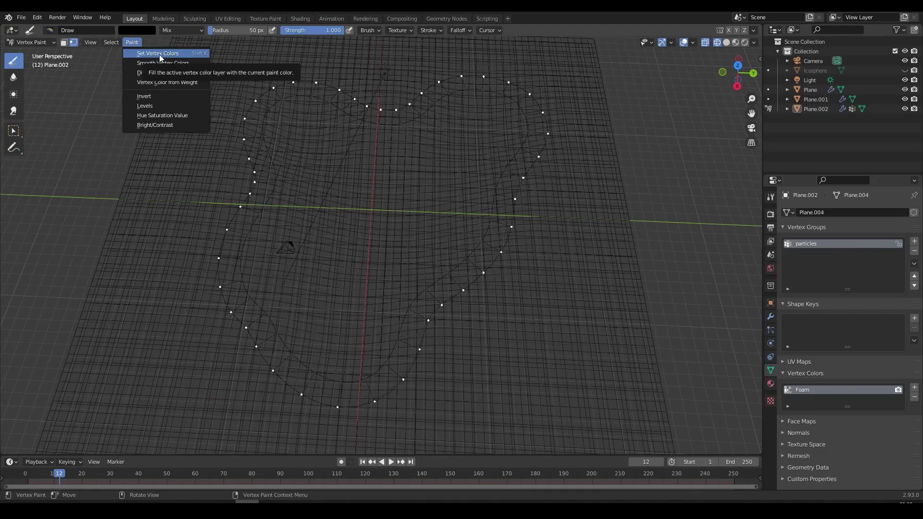
pyautogui.click(340, 96)
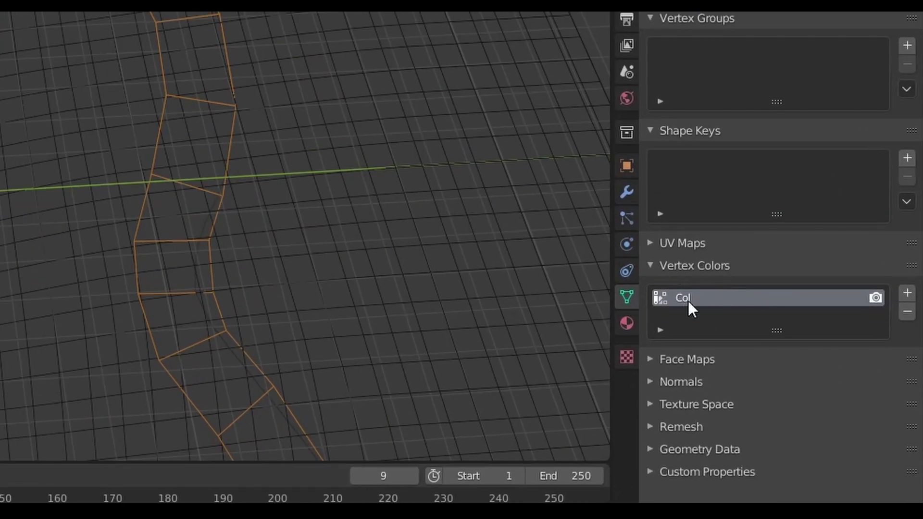
# Rename the strip's vertex color layer to Foam
pyautogui.doubleClick(691, 294)
pyautogui.write('Foam')
pyautogui.press('Return')
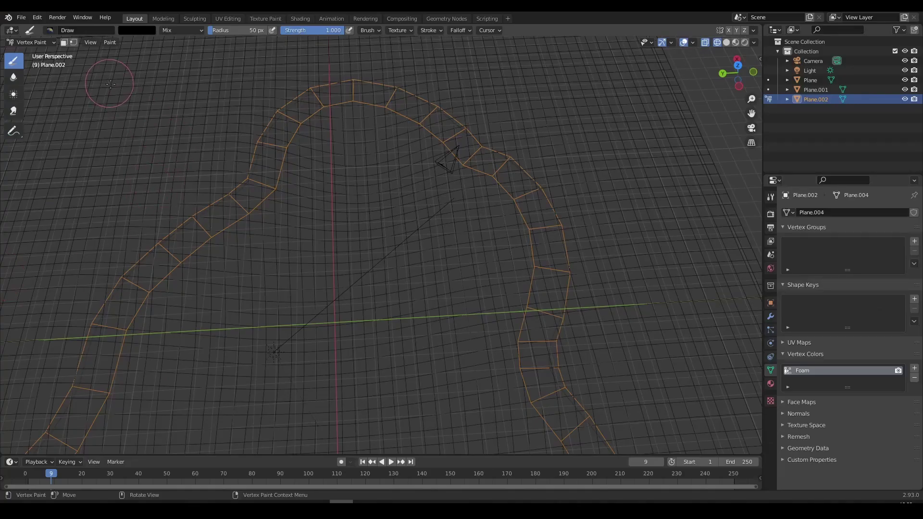
# Return the strip to Object Mode and display the scene in Material Preview shading
pyautogui.click(31, 41)
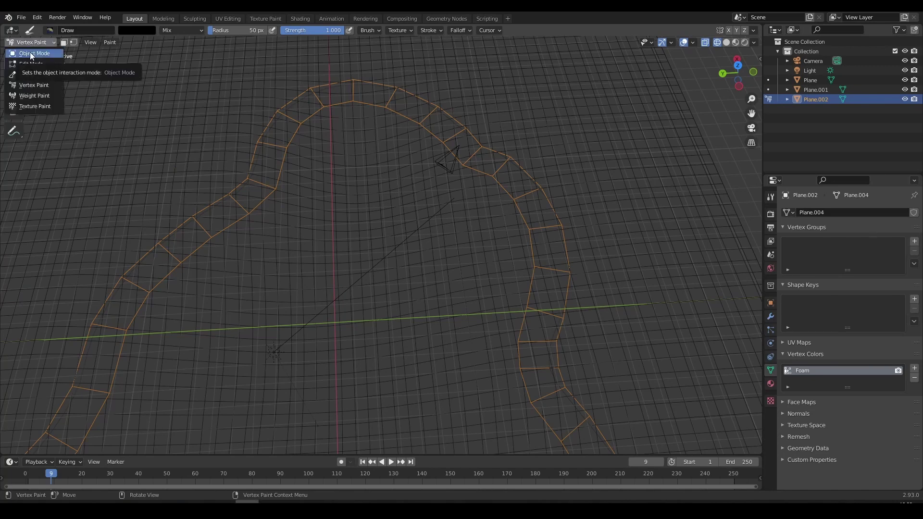
pyautogui.click(30, 52)
pyautogui.scroll(-5, 313, 173)
pyautogui.press('z')
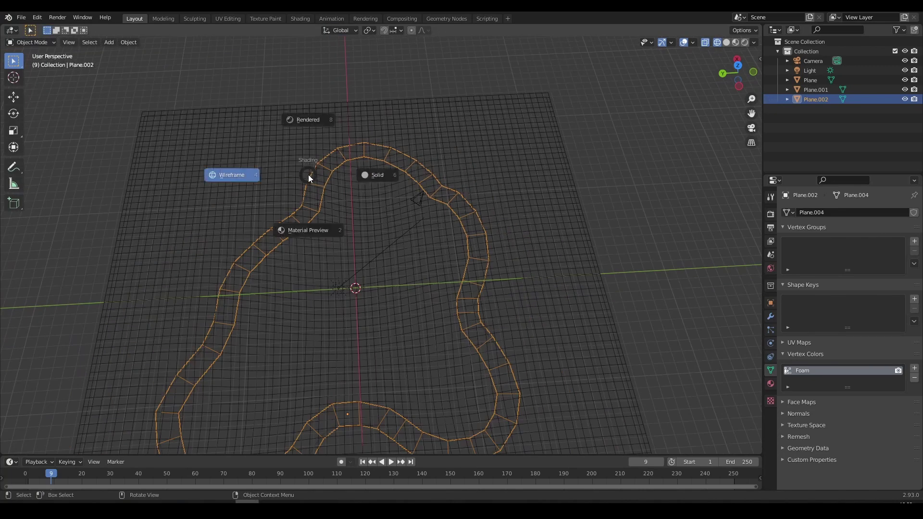
pyautogui.click(391, 173)
pyautogui.click(736, 43)
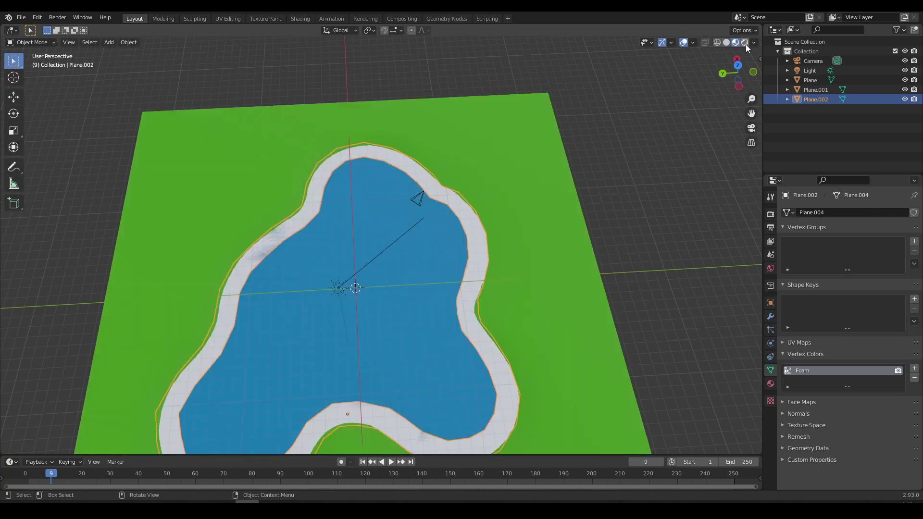
# Display the scene in Rendered shading
pyautogui.click(745, 44)
pyautogui.moveTo(601, 202)
pyautogui.mouseDown(button='middle')
pyautogui.moveTo(512, 282)
pyautogui.moveTo(403, 216)
pyautogui.mouseUp(button='middle')
pyautogui.moveTo(289, 219); pyautogui.dragTo(311, 260, button='middle')
pyautogui.scroll(2, 441, 222)
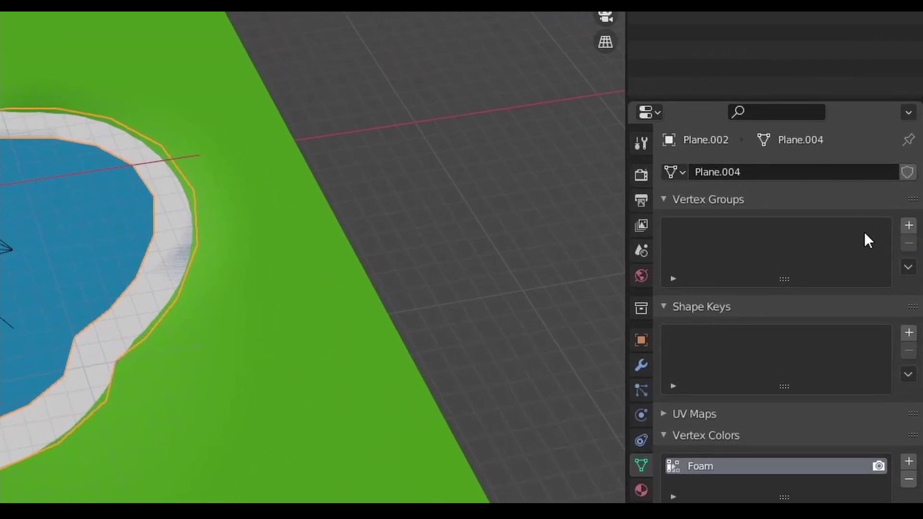
pyautogui.moveTo(273, 200); pyautogui.dragTo(86, 226, button='middle')
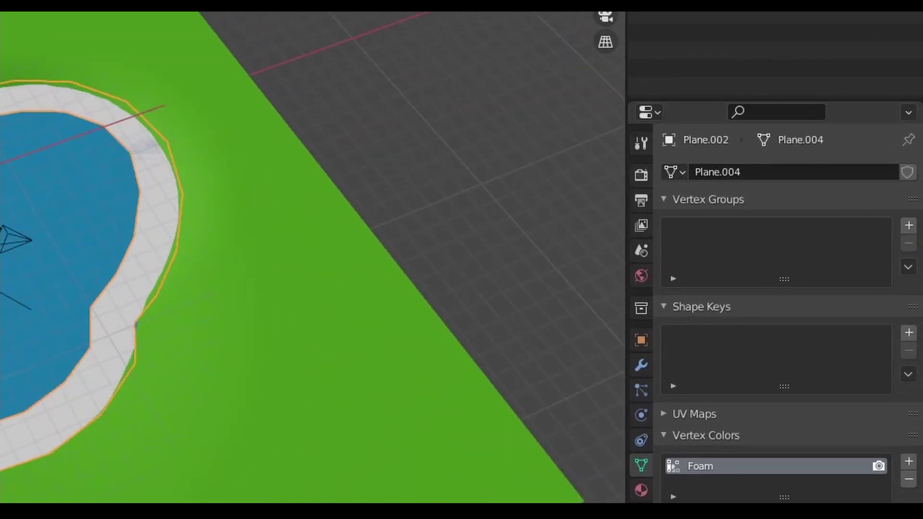
pyautogui.moveTo(126, 164); pyautogui.dragTo(62, 101, button='middle')
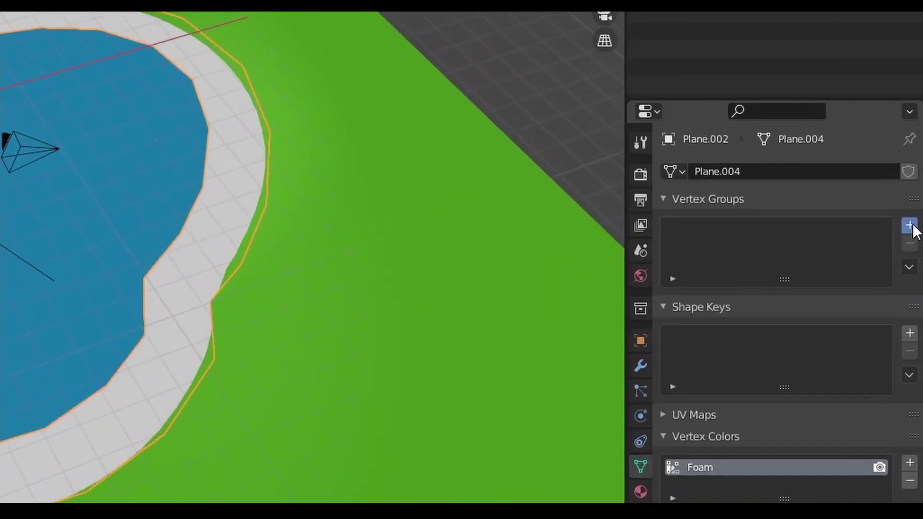
# Add a vertex group to the strip and assign its selected outer vertices with weight 1.000 in Edit Mode
pyautogui.click(914, 242)
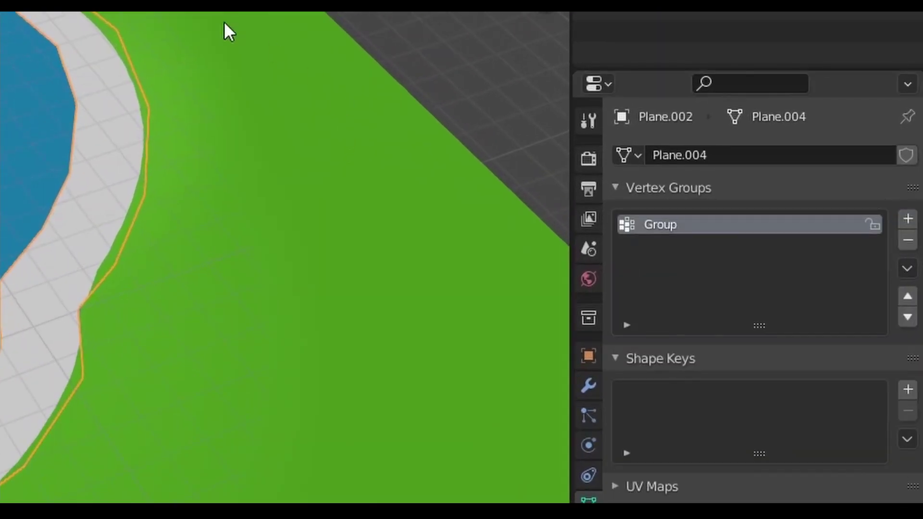
pyautogui.press('Tab')
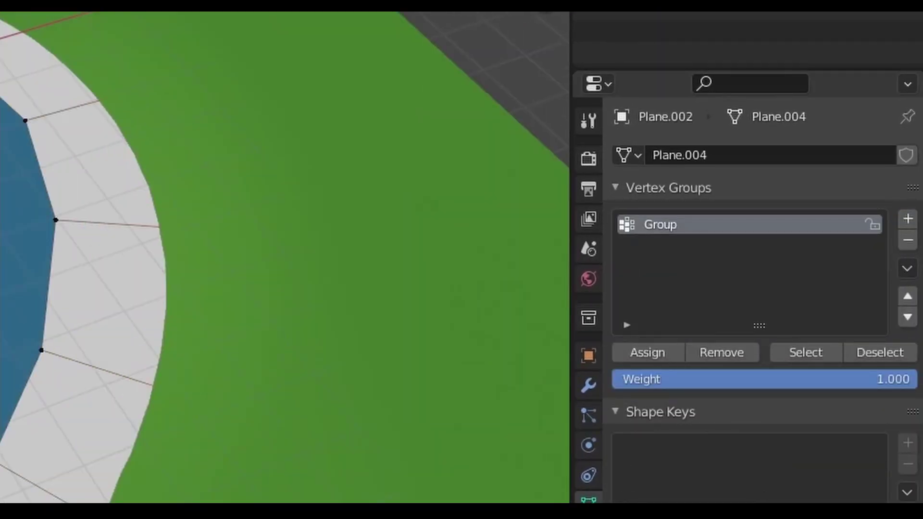
pyautogui.hotkey('shift', 'z')
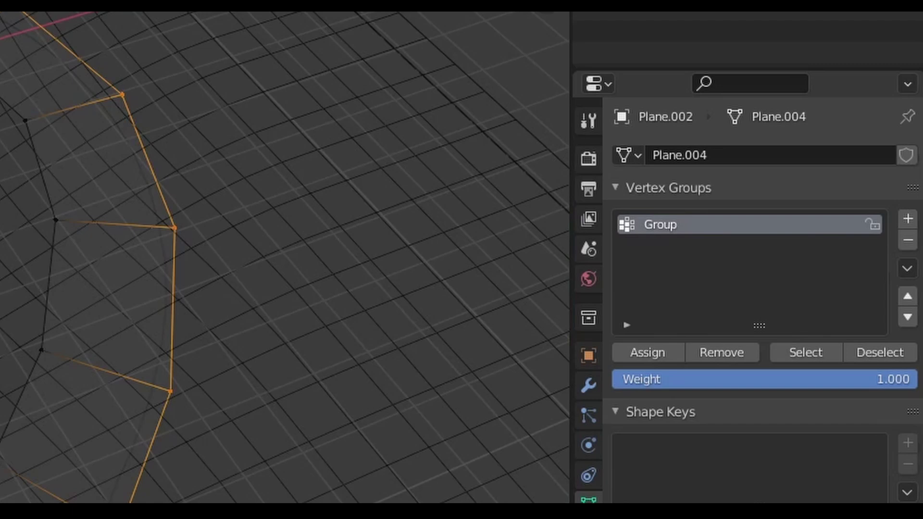
pyautogui.click(648, 353)
# Switch the viewport to Solid shading and rename the strip's vertex group as particles
pyautogui.press('z')
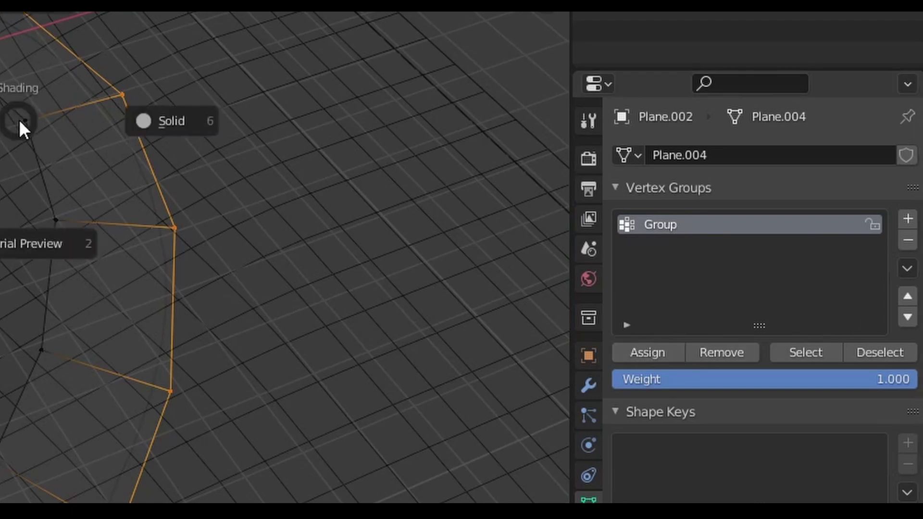
pyautogui.click(183, 110)
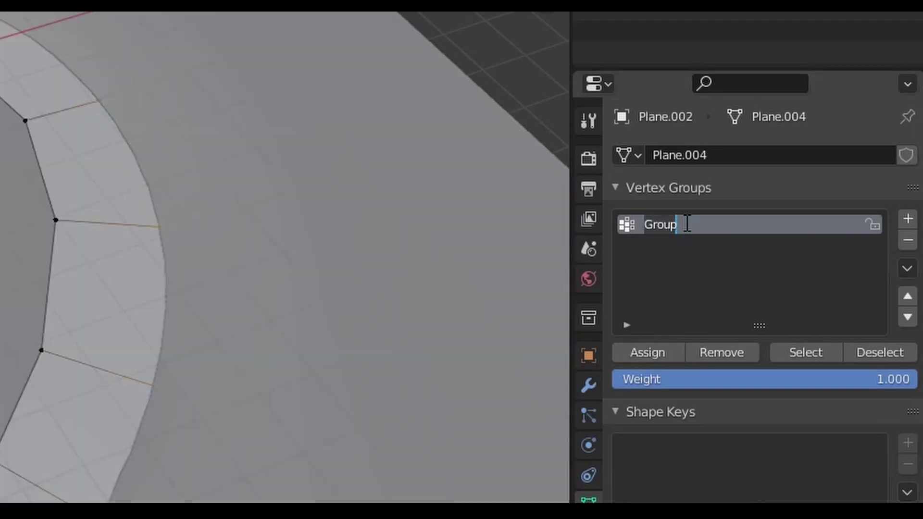
pyautogui.write('particles')
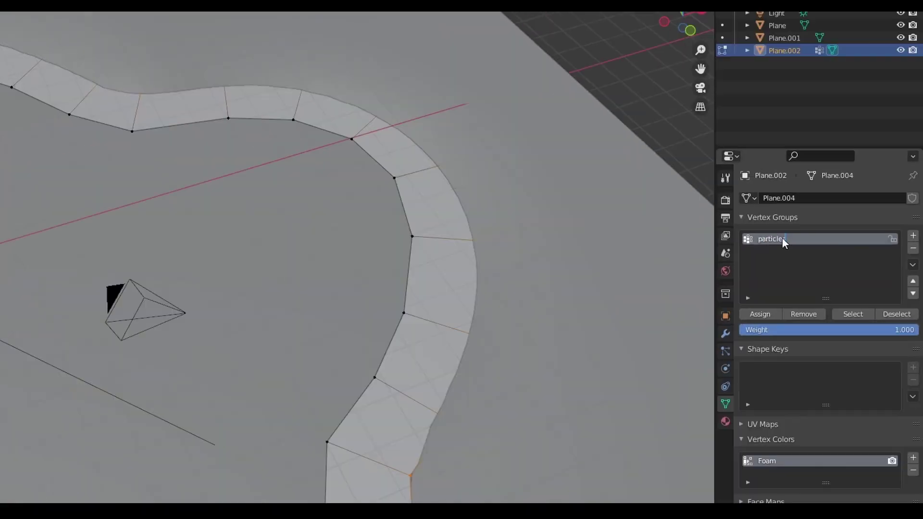
pyautogui.press('Return')
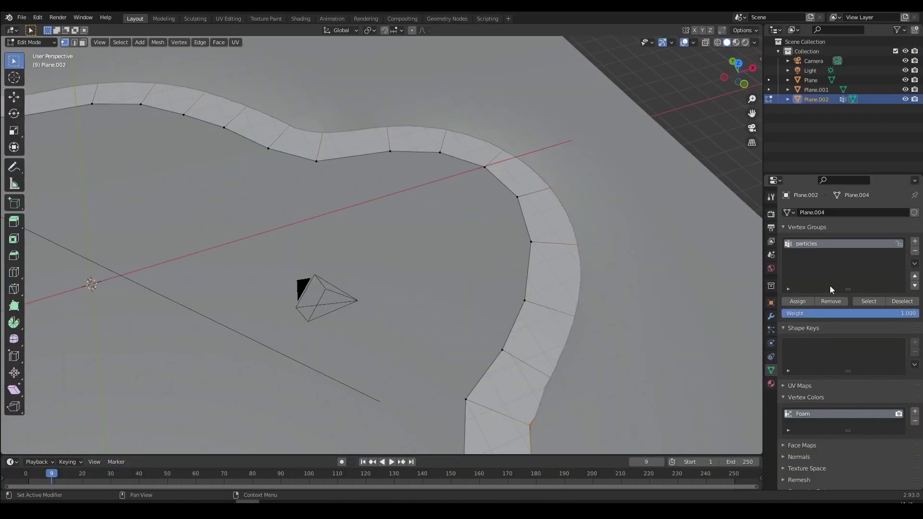
# Show the whole lake in Rendered shading and return the strip to Object Mode
pyautogui.scroll(-7, 360, 257)
pyautogui.moveTo(360, 257); pyautogui.dragTo(290, 206, button='middle')
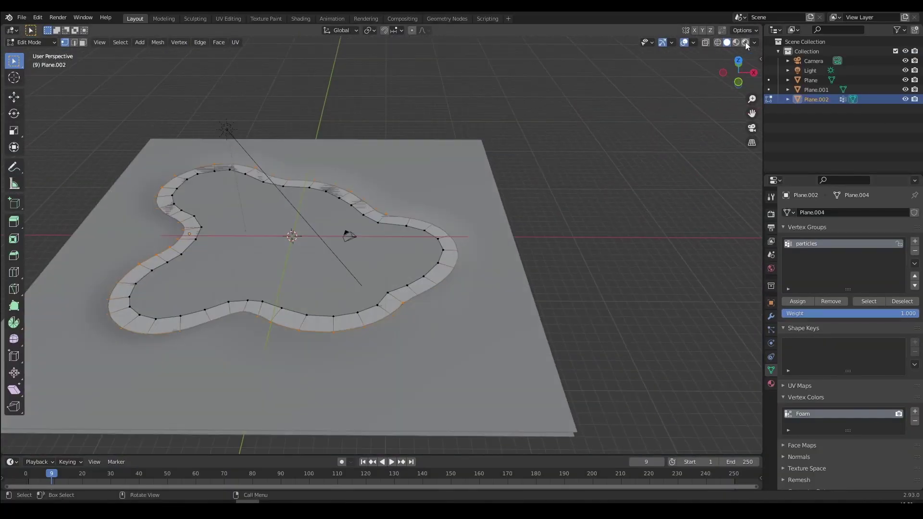
pyautogui.click(745, 42)
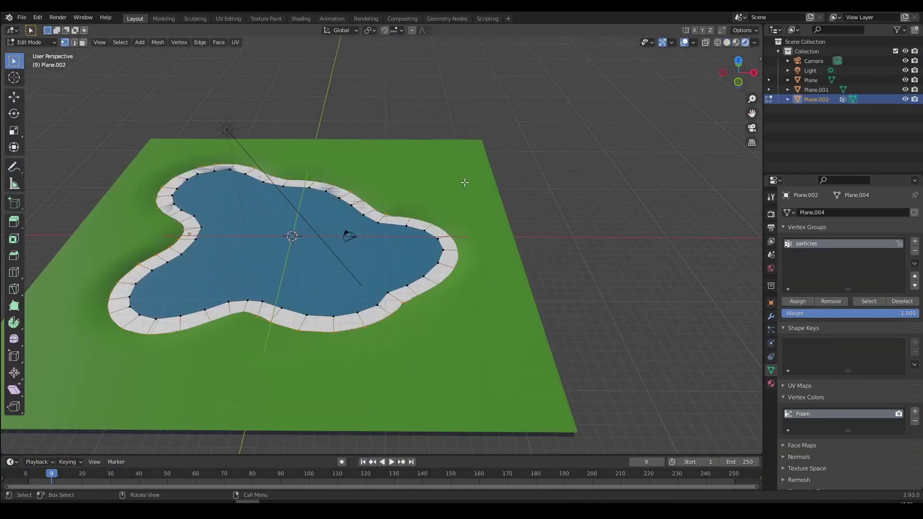
pyautogui.scroll(3, 363, 120)
pyautogui.press('Tab')
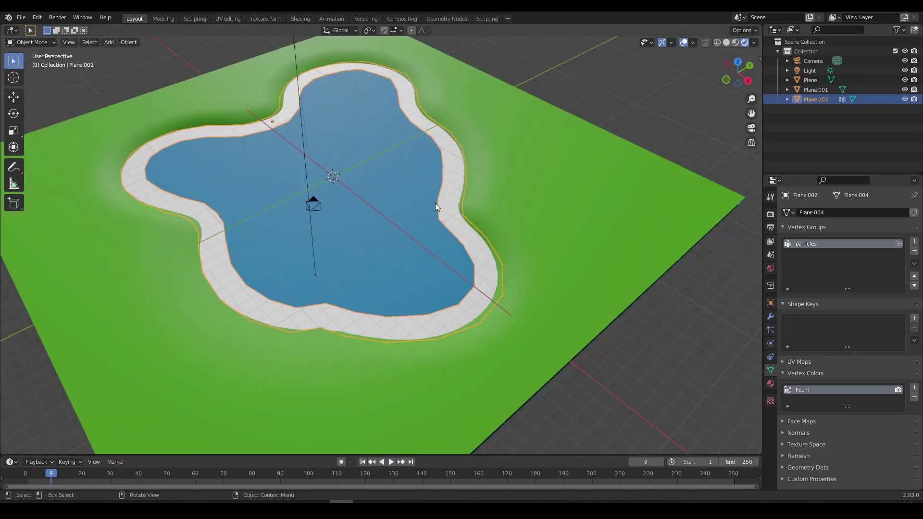
pyautogui.moveTo(435, 203)
pyautogui.mouseDown(button='middle')
pyautogui.moveTo(450, 185)
pyautogui.moveTo(443, 197)
pyautogui.mouseUp(button='middle')
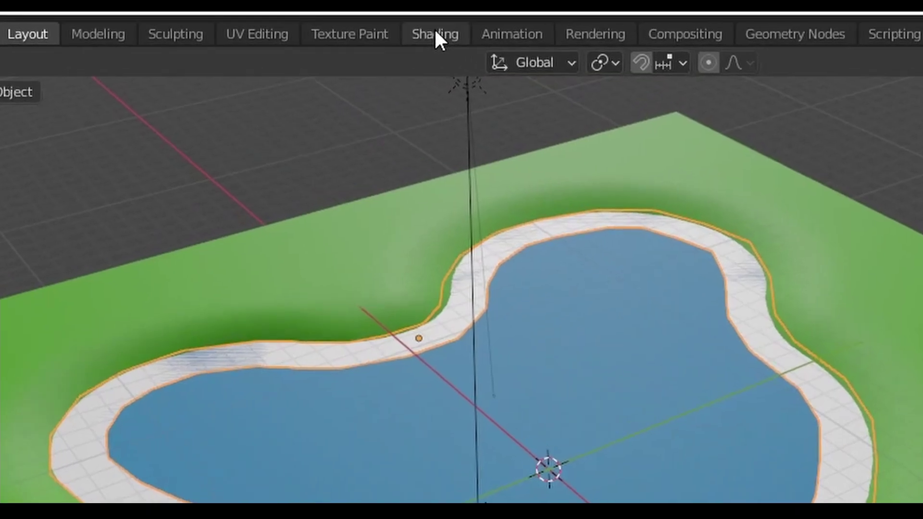
# Open the Shading workspace and create a new material named Foams for the strip
pyautogui.click(366, 26)
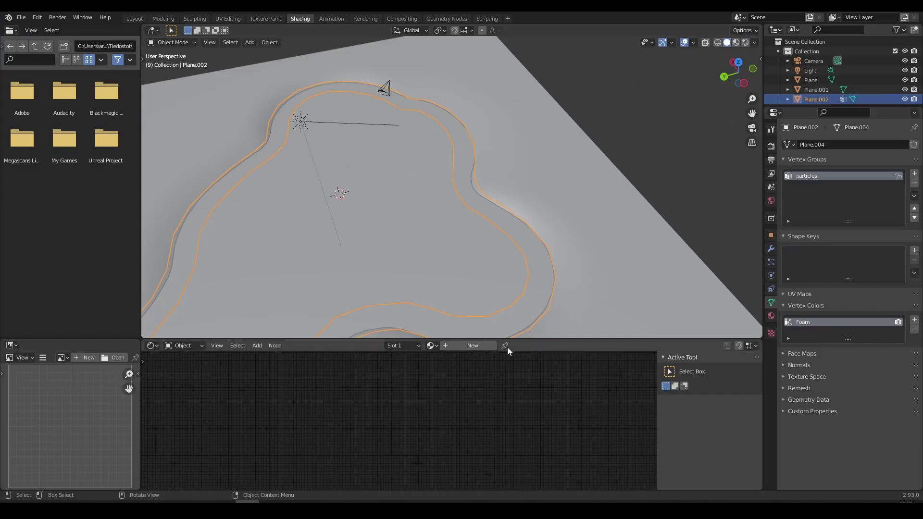
pyautogui.click(470, 336)
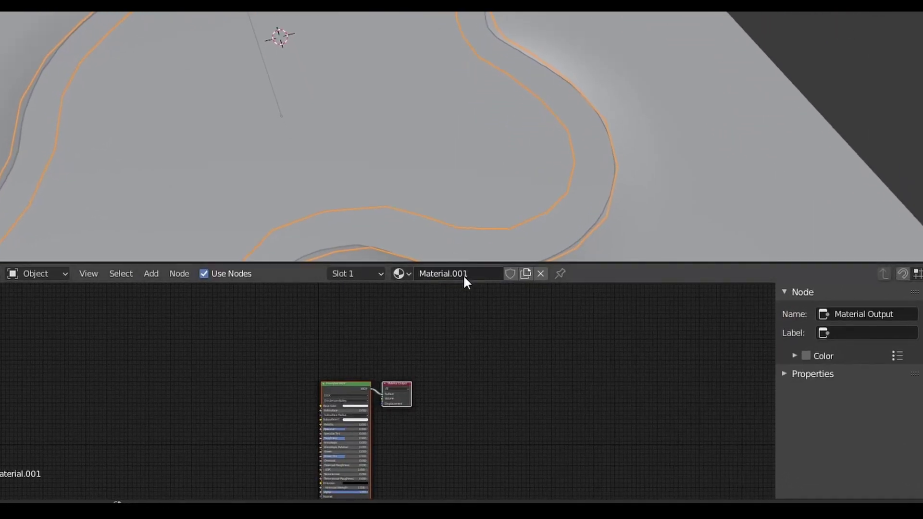
pyautogui.doubleClick(466, 337)
pyautogui.write('Foam')
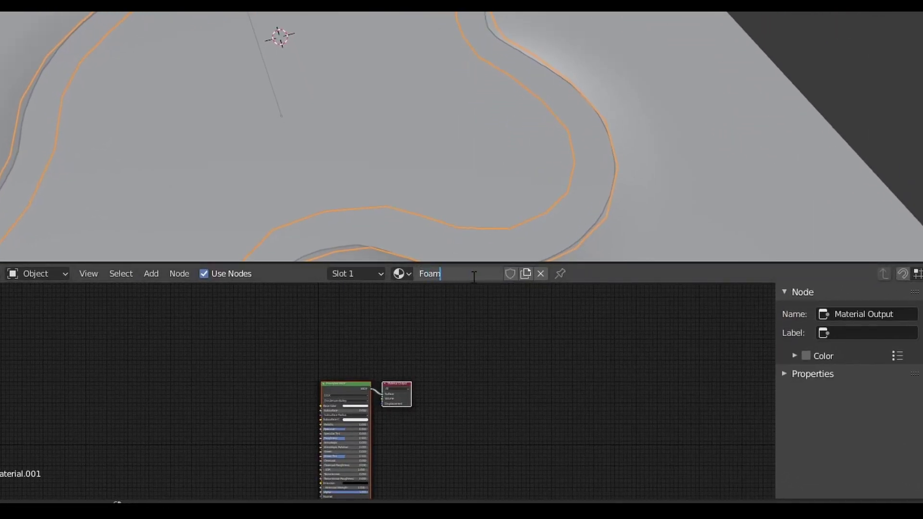
pyautogui.write('s')
pyautogui.press('Return')
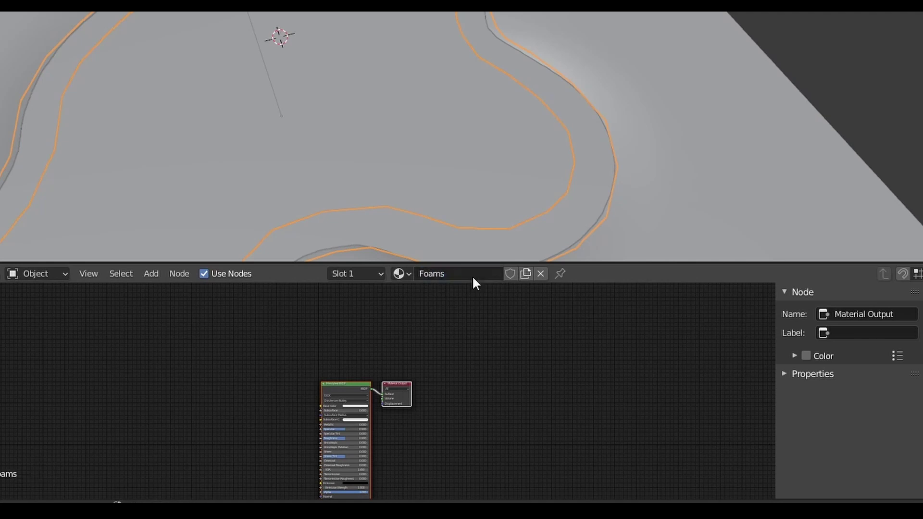
# Enlarge the node editor and move the Principled BSDF node farther away from the Material Output node
pyautogui.moveTo(454, 362); pyautogui.dragTo(483, 348, button='middle')
pyautogui.scroll(4, 483, 347)
pyautogui.moveTo(397, 340); pyautogui.dragTo(316, 375)
pyautogui.moveTo(388, 263); pyautogui.dragTo(397, 78)
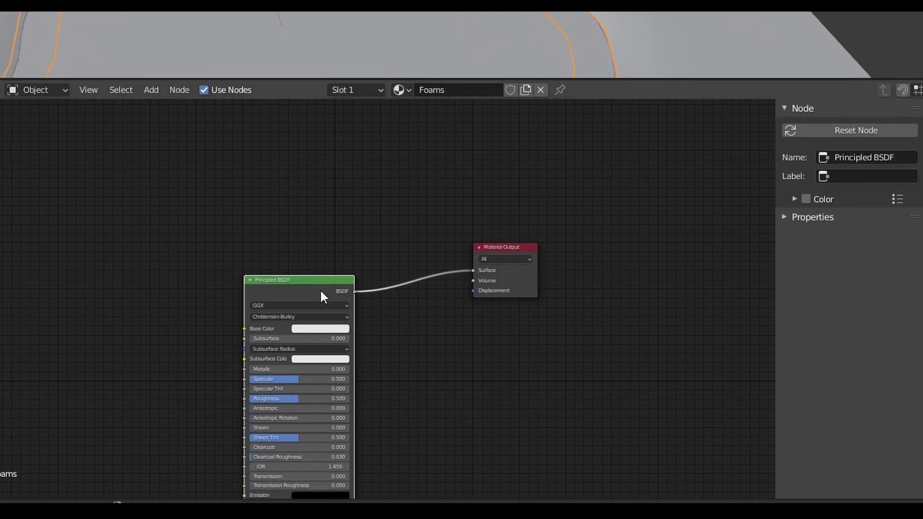
pyautogui.moveTo(319, 289); pyautogui.dragTo(260, 258)
pyautogui.moveTo(214, 228); pyautogui.dragTo(384, 278, button='middle')
pyautogui.scroll(1, 456, 308)
pyautogui.moveTo(455, 308); pyautogui.dragTo(355, 286, button='middle')
pyautogui.scroll(2, 287, 267)
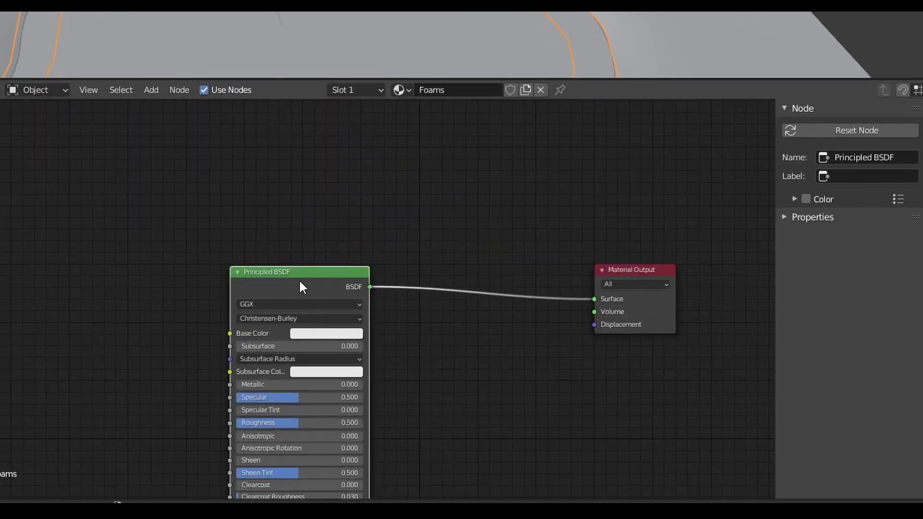
pyautogui.moveTo(302, 287); pyautogui.dragTo(324, 290)
pyautogui.scroll(1, 276, 265)
pyautogui.moveTo(198, 129); pyautogui.dragTo(246, 191, button='middle')
# Add an Attribute node above the Principled BSDF and set its attribute name to Foam
pyautogui.hotkey('shift', 'a')
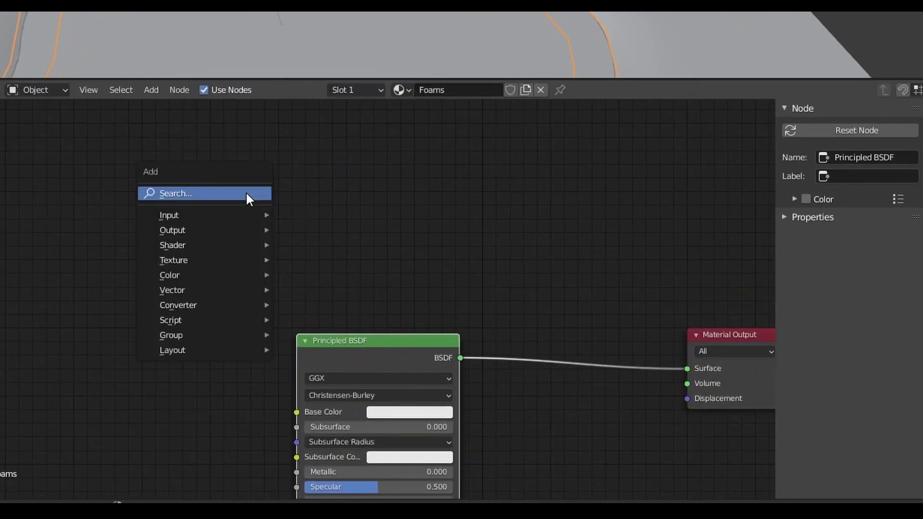
pyautogui.click(246, 192)
pyautogui.write('attr')
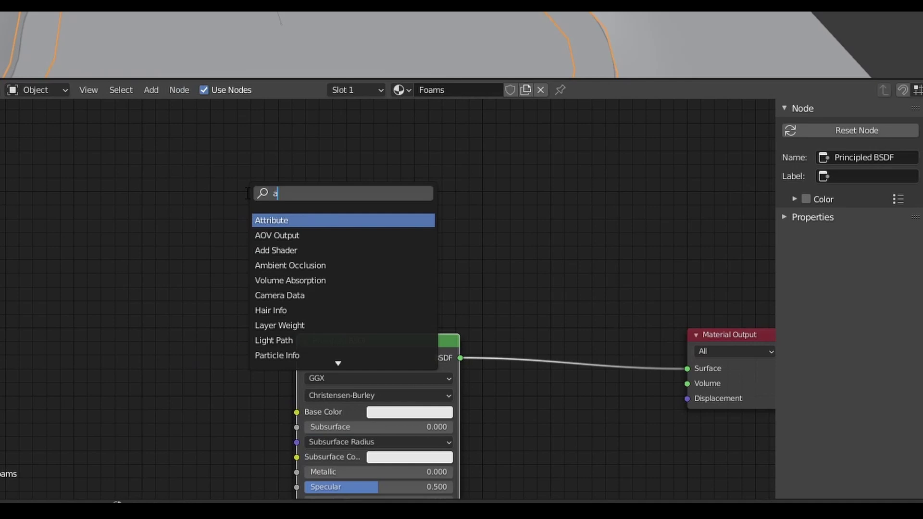
pyautogui.click(306, 219)
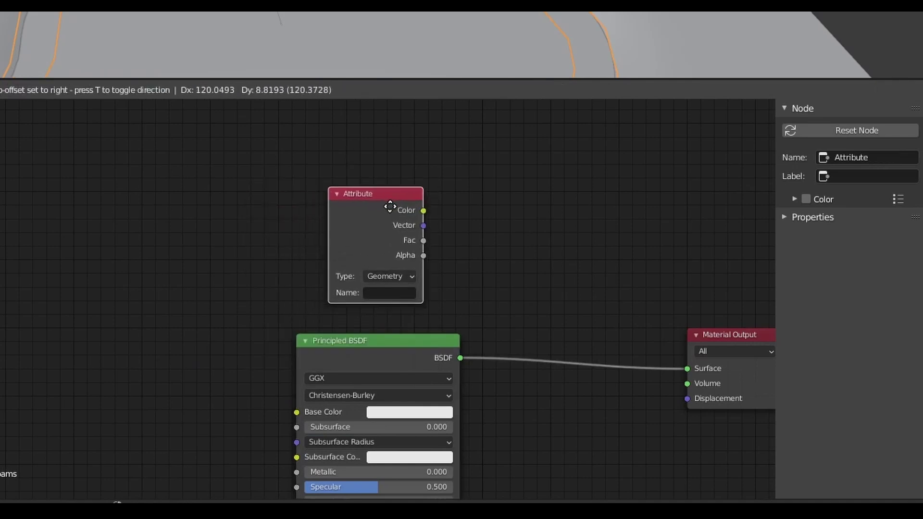
pyautogui.click(389, 207)
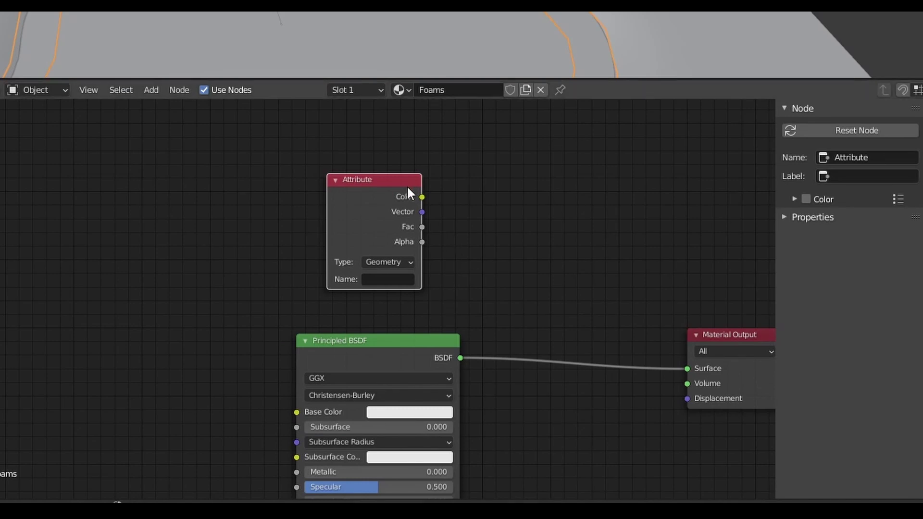
pyautogui.moveTo(407, 189); pyautogui.dragTo(370, 191)
pyautogui.write('Foam')
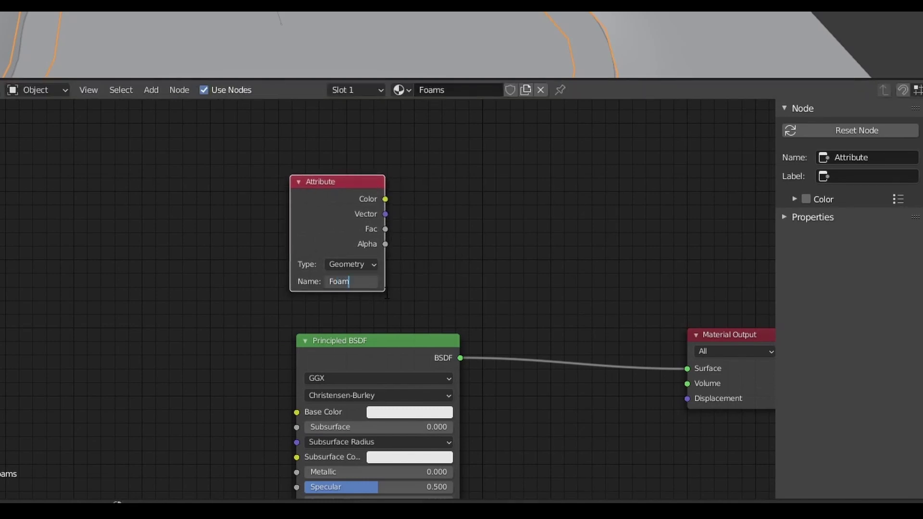
pyautogui.press('Return')
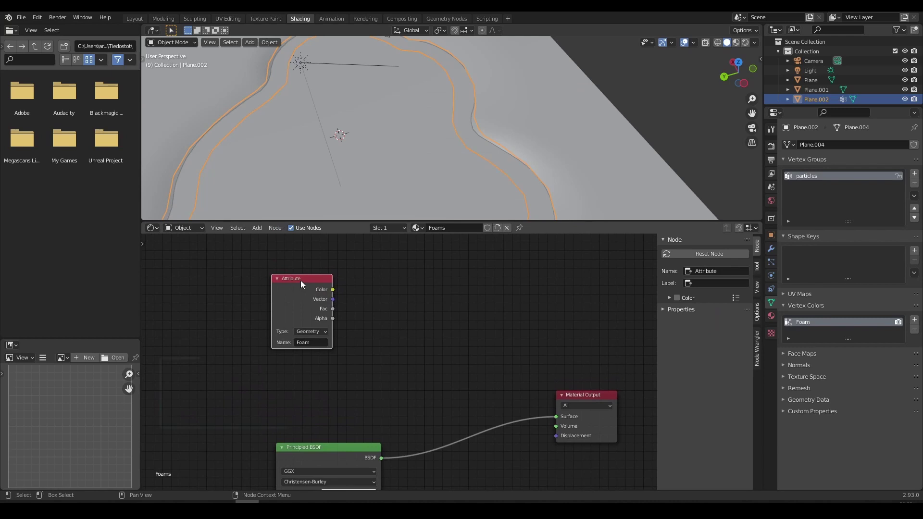
# Preview the Attribute node's Color output on the strip through a Viewer node in Rendered shading, with all objects deselected
pyautogui.keyDown('ctrl'); pyautogui.keyDown('shift'); pyautogui.click(296, 279); pyautogui.keyUp('shift'); pyautogui.keyUp('ctrl')
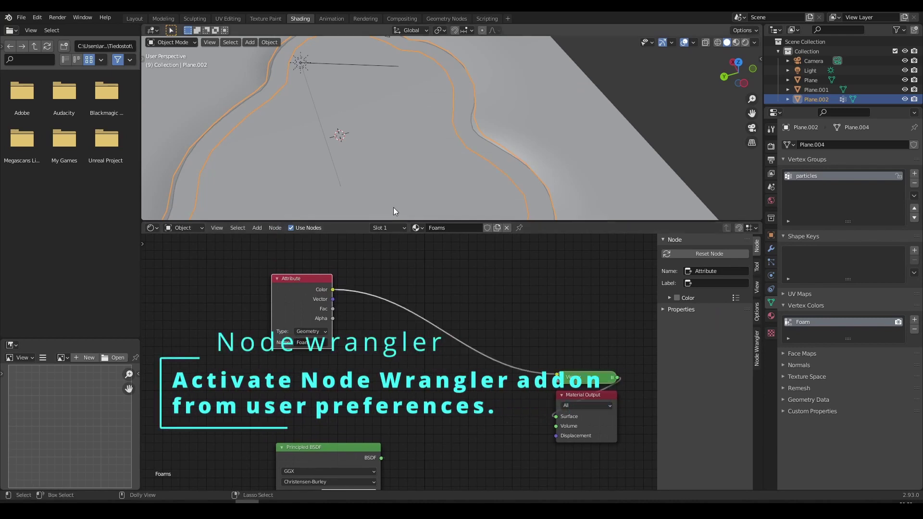
pyautogui.click(745, 42)
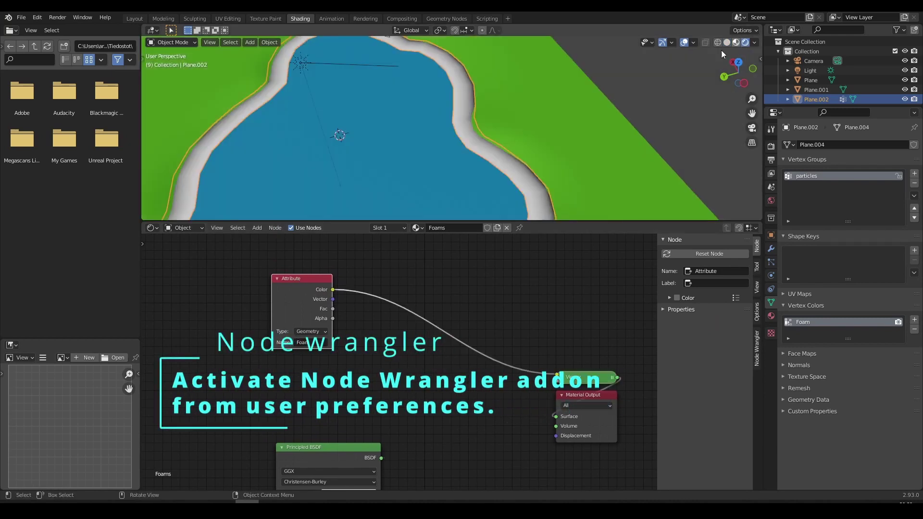
pyautogui.moveTo(603, 107)
pyautogui.mouseDown(button='middle')
pyautogui.moveTo(556, 129)
pyautogui.moveTo(507, 173)
pyautogui.mouseUp(button='middle')
pyautogui.scroll(4, 508, 173)
pyautogui.scroll(-3, 491, 55)
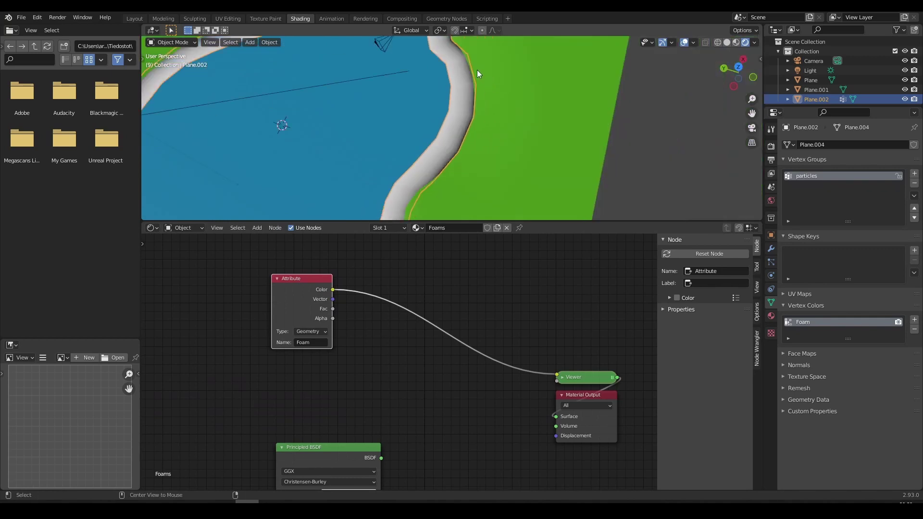
pyautogui.hotkey('alt', 'a')
pyautogui.scroll(1, 472, 67)
pyautogui.keyDown('shift'); pyautogui.moveTo(472, 68); pyautogui.dragTo(486, 94, button='middle'); pyautogui.keyUp('shift')
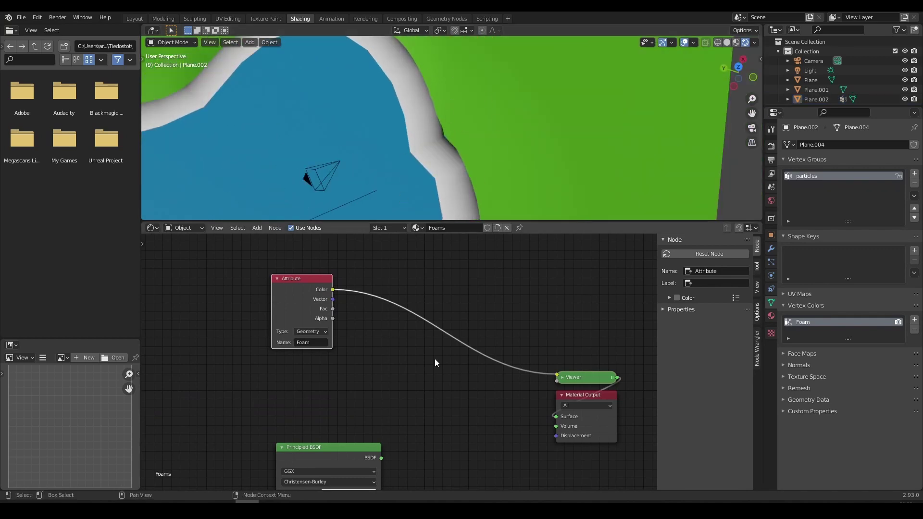
# Reposition the Attribute and Principled BSDF nodes to make room for further shader nodes
pyautogui.moveTo(314, 290); pyautogui.dragTo(265, 297)
pyautogui.moveTo(377, 448); pyautogui.dragTo(363, 411, button='middle')
pyautogui.moveTo(344, 419); pyautogui.dragTo(314, 426)
pyautogui.moveTo(331, 413); pyautogui.dragTo(412, 409, button='middle')
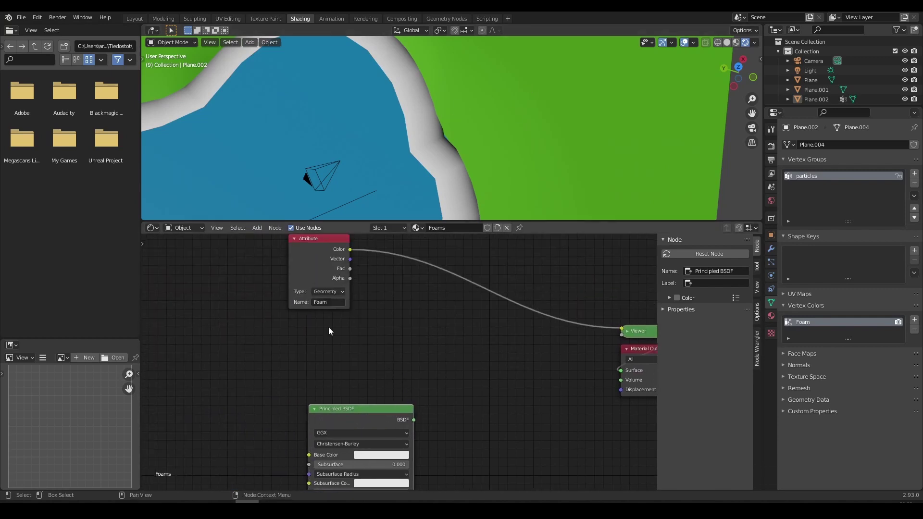
pyautogui.moveTo(367, 409); pyautogui.dragTo(385, 421)
pyautogui.moveTo(384, 408); pyautogui.dragTo(377, 381, button='middle')
pyautogui.scroll(2, 376, 370)
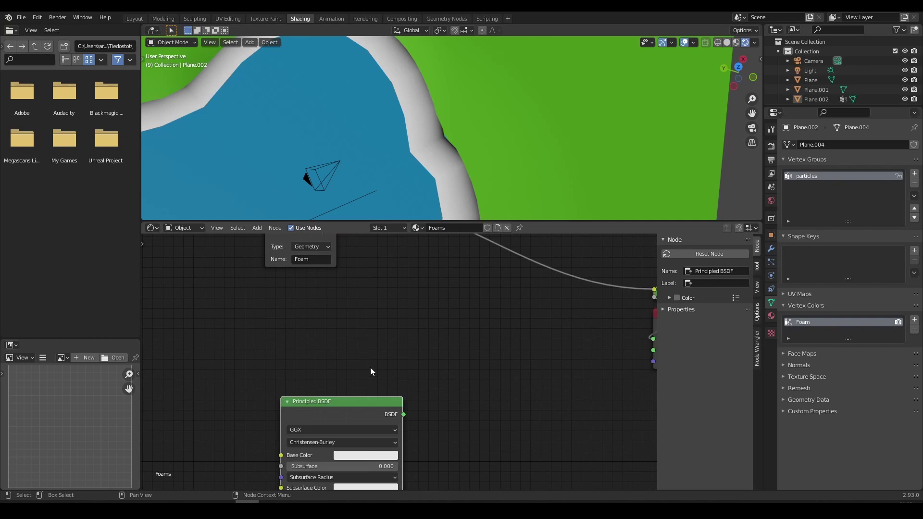
# Add a Transparent BSDF above the Principled BSDF, combine both in a Mix Shader, and move that mix node up beside them
pyautogui.hotkey('shift', 'a')
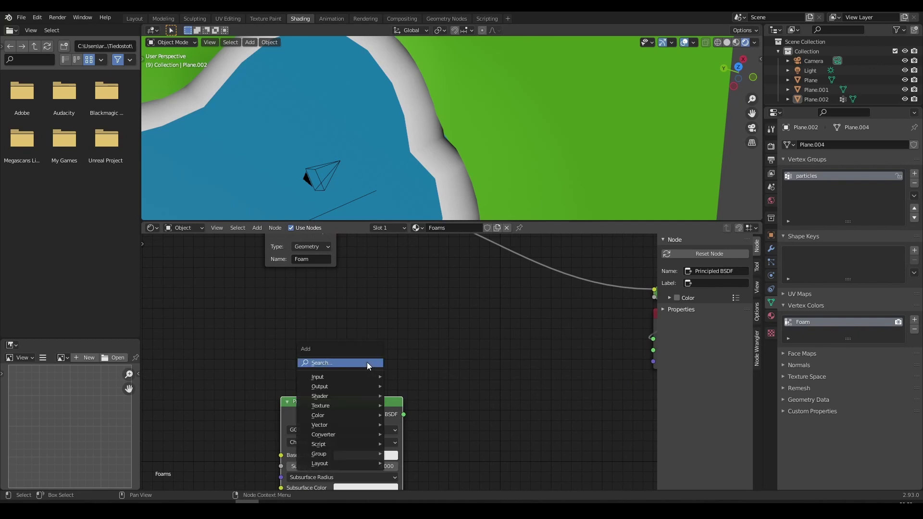
pyautogui.click(365, 362)
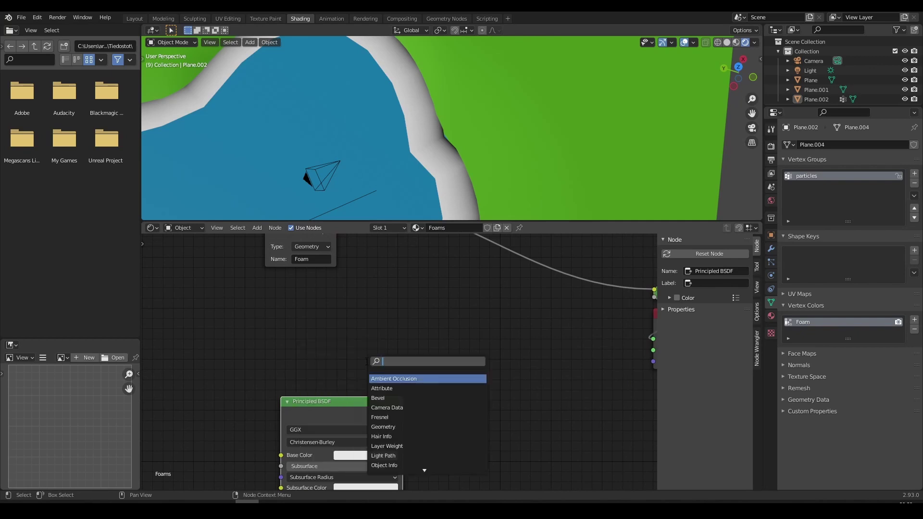
pyautogui.write('tran')
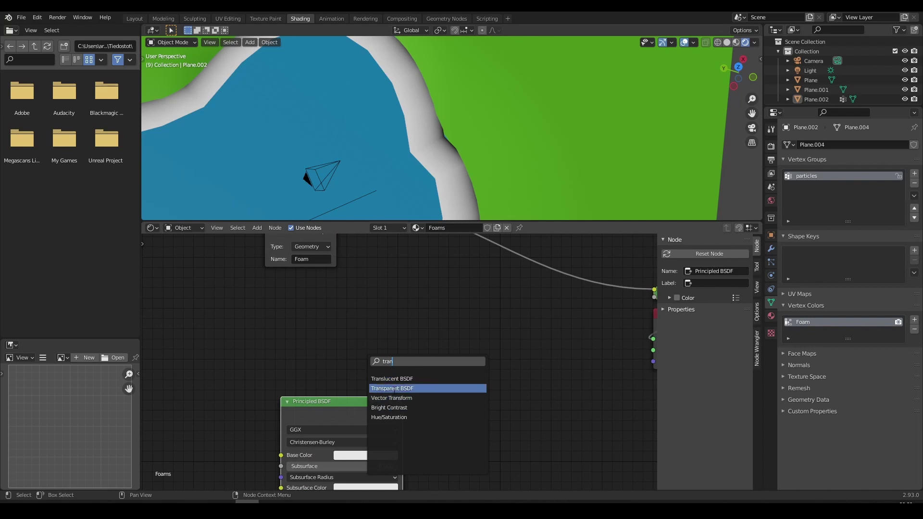
pyautogui.click(392, 388)
pyautogui.click(379, 367)
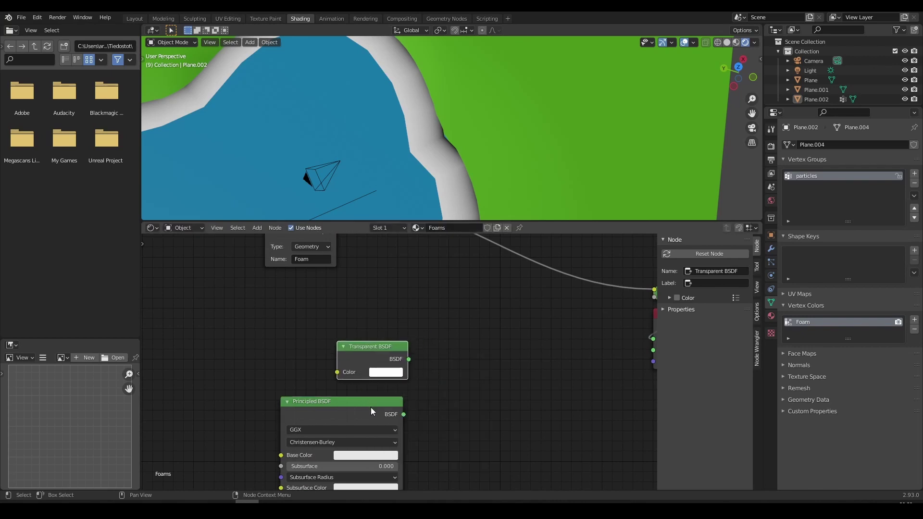
pyautogui.keyDown('shift'); pyautogui.click(377, 417); pyautogui.keyUp('shift')
pyautogui.hotkey('ctrl', '0')
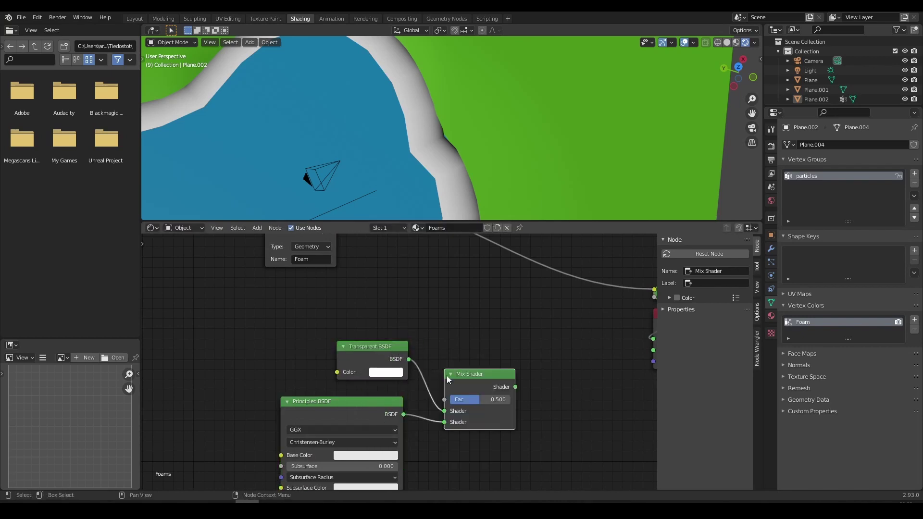
pyautogui.moveTo(463, 376); pyautogui.dragTo(496, 308)
# Connect the Attribute Color to the Mix Shader's Fac, feed the Mix Shader into the Material Output's Surface, and delete the Viewer node
pyautogui.moveTo(395, 262); pyautogui.dragTo(389, 343, button='middle')
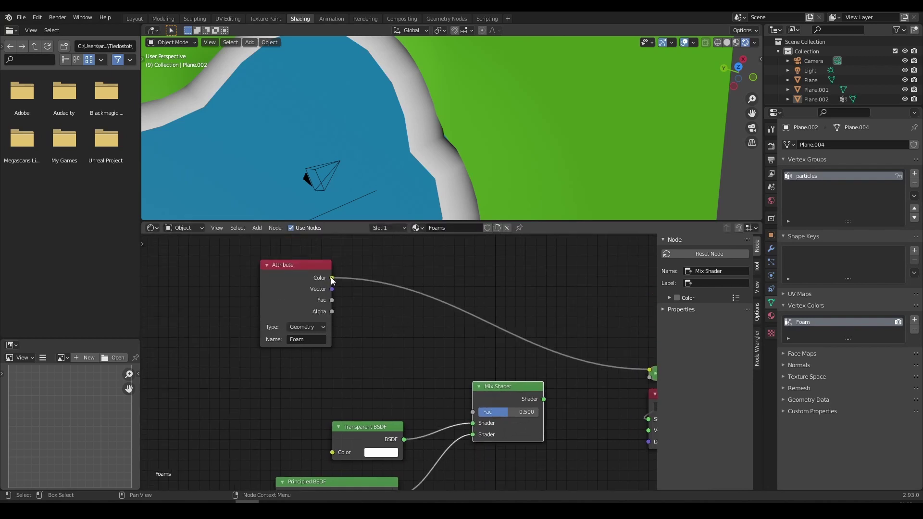
pyautogui.moveTo(332, 278); pyautogui.dragTo(479, 395)
pyautogui.moveTo(479, 394); pyautogui.dragTo(368, 375, button='middle')
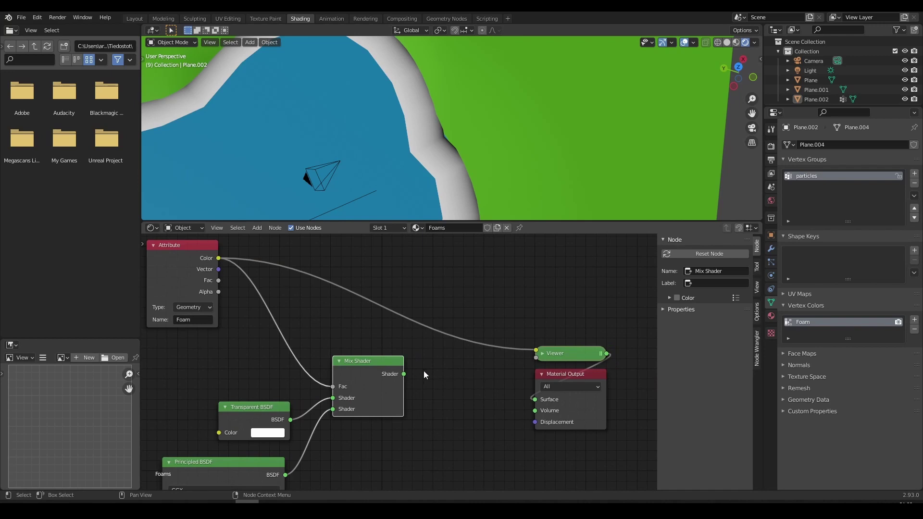
pyautogui.moveTo(403, 374); pyautogui.dragTo(536, 400)
pyautogui.moveTo(579, 356); pyautogui.dragTo(515, 322)
pyautogui.press('x')
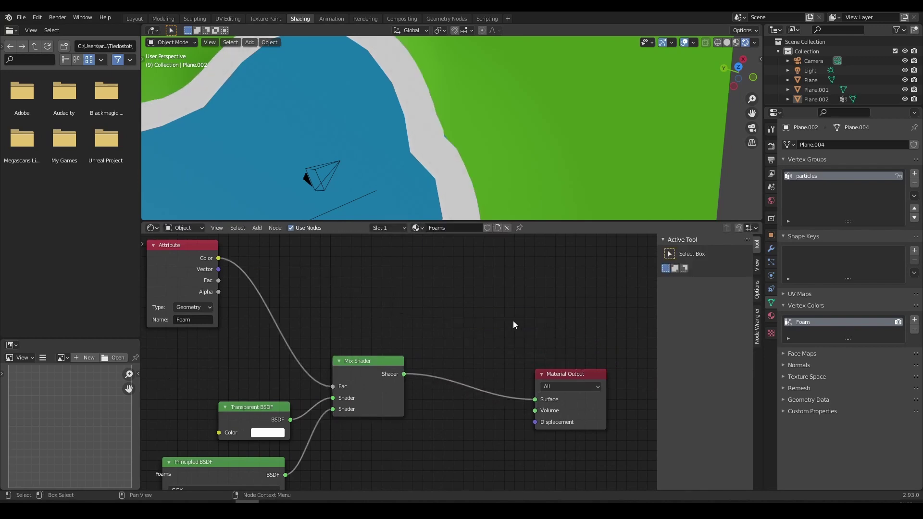
pyautogui.moveTo(356, 370); pyautogui.dragTo(392, 346)
# Set the Foams material's blend mode to Alpha Hashed
pyautogui.scroll(-2, 392, 346)
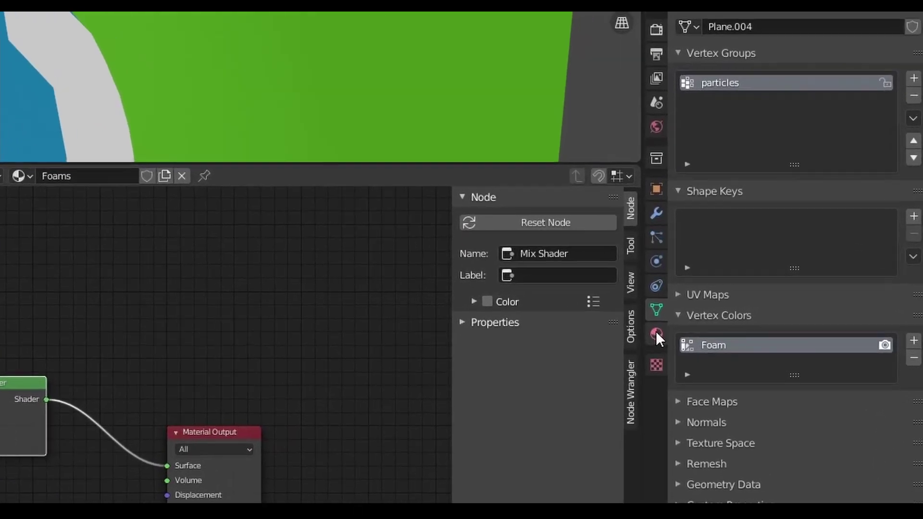
pyautogui.click(716, 325)
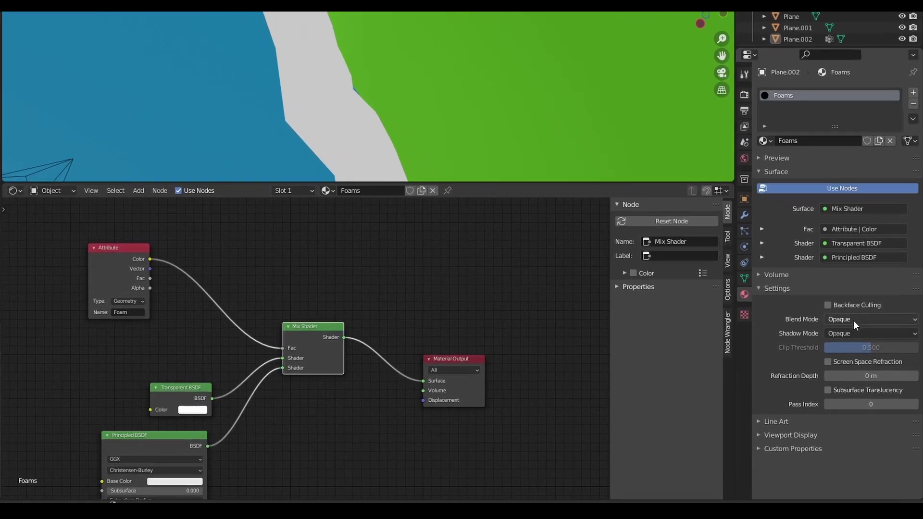
pyautogui.click(861, 337)
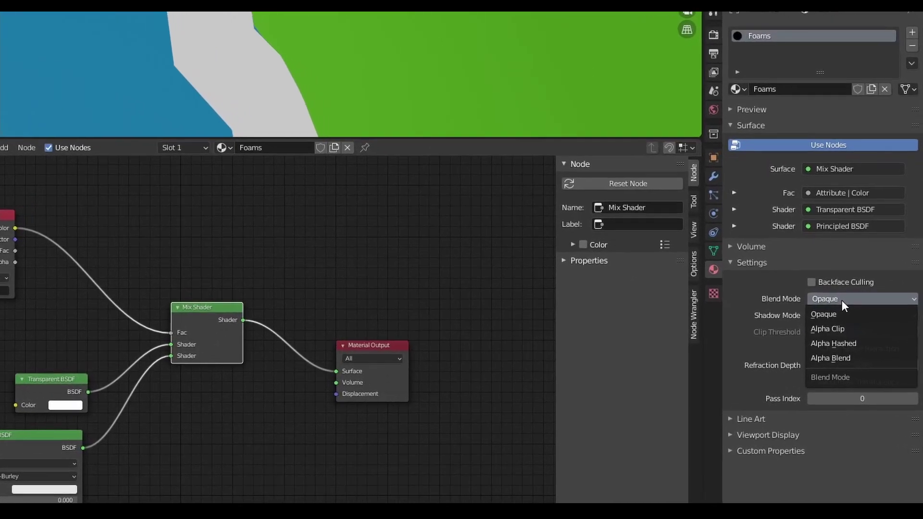
pyautogui.click(827, 316)
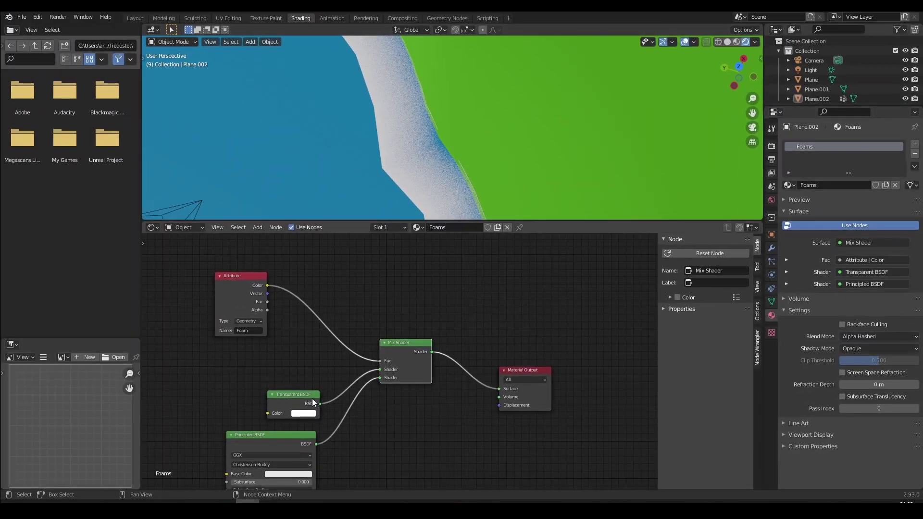
# Swap the Mix Shader inputs so Principled BSDF comes first and Transparent BSDF second, and reposition both shader nodes
pyautogui.moveTo(312, 399); pyautogui.dragTo(287, 385)
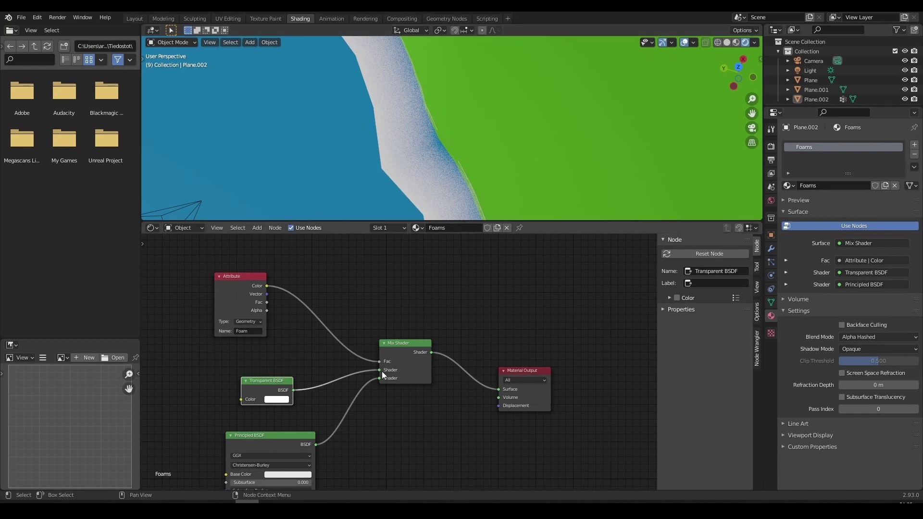
pyautogui.moveTo(380, 370); pyautogui.dragTo(386, 467)
pyautogui.scroll(-6, 360, 393)
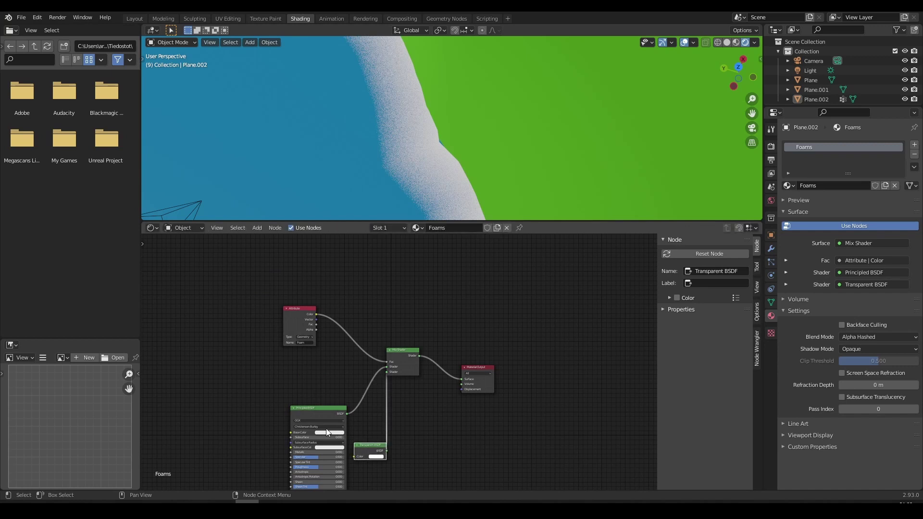
pyautogui.moveTo(317, 408); pyautogui.dragTo(284, 354)
pyautogui.scroll(-5, 386, 99)
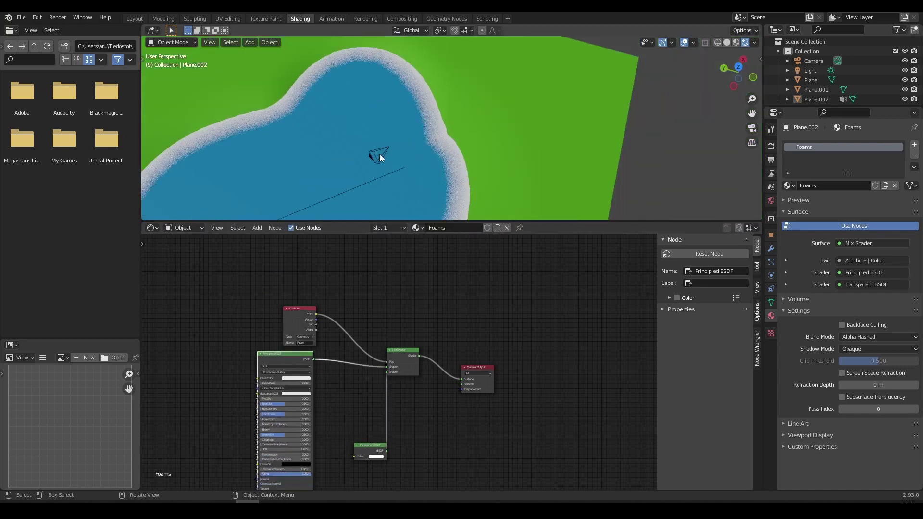
pyautogui.moveTo(445, 162); pyautogui.dragTo(401, 145, button='middle')
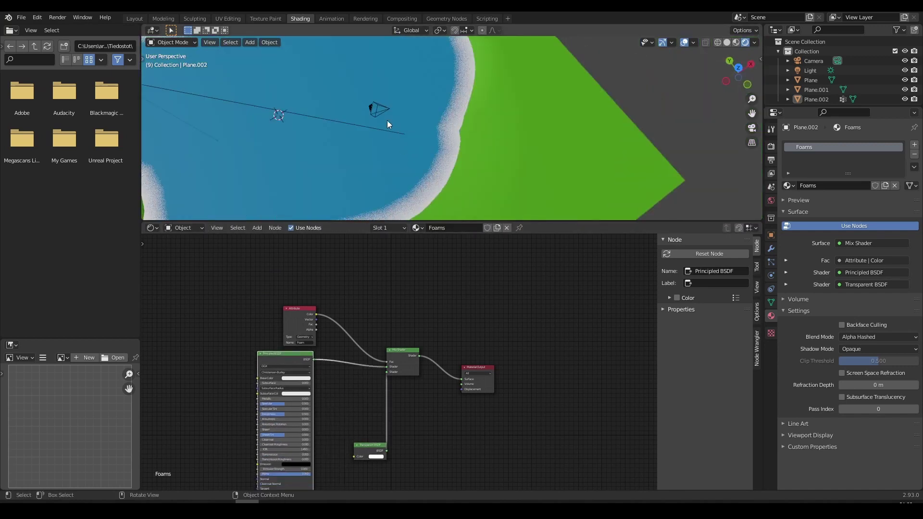
pyautogui.scroll(4, 399, 125)
# Move the Material Output and Mix Shader nodes farther away from the Attribute node to free space between them
pyautogui.moveTo(414, 415); pyautogui.dragTo(420, 460, button='middle')
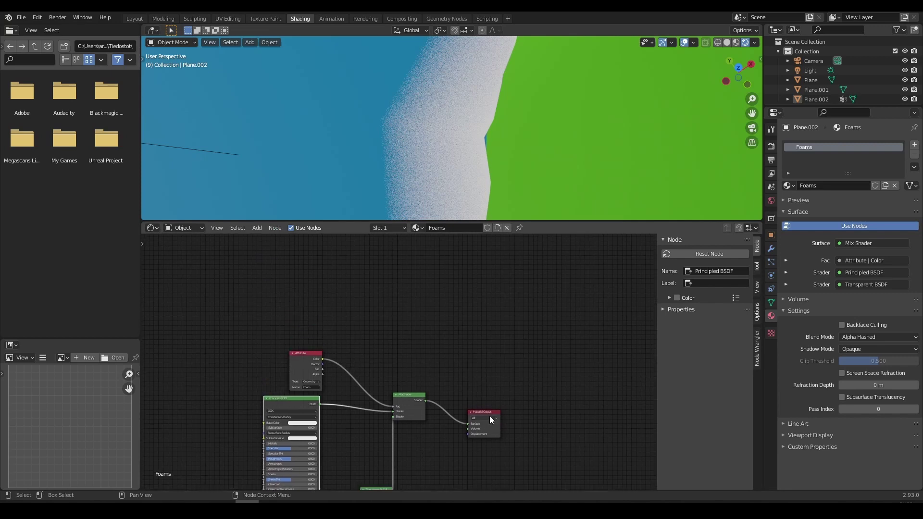
pyautogui.moveTo(479, 412); pyautogui.dragTo(550, 403)
pyautogui.moveTo(402, 396); pyautogui.dragTo(474, 373)
pyautogui.moveTo(381, 359); pyautogui.dragTo(449, 391, button='middle')
pyautogui.scroll(4, 449, 391)
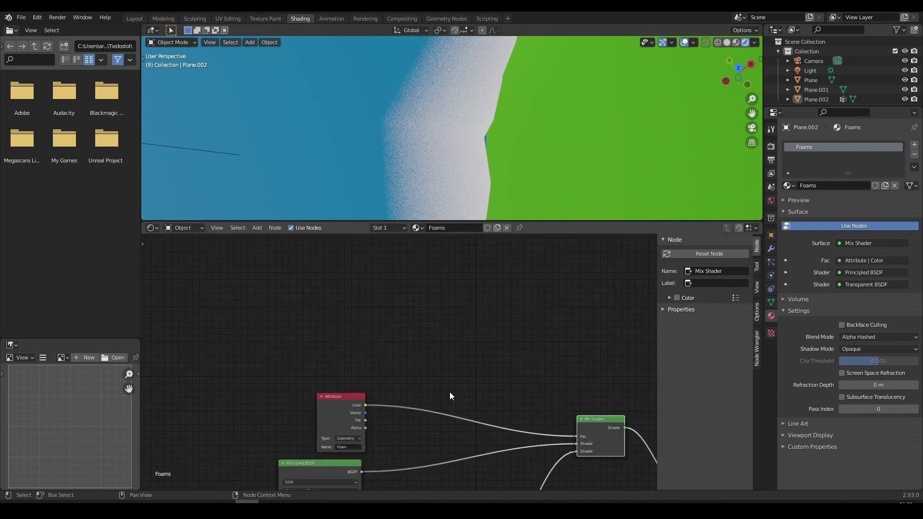
pyautogui.moveTo(411, 135); pyautogui.dragTo(392, 82, button='middle')
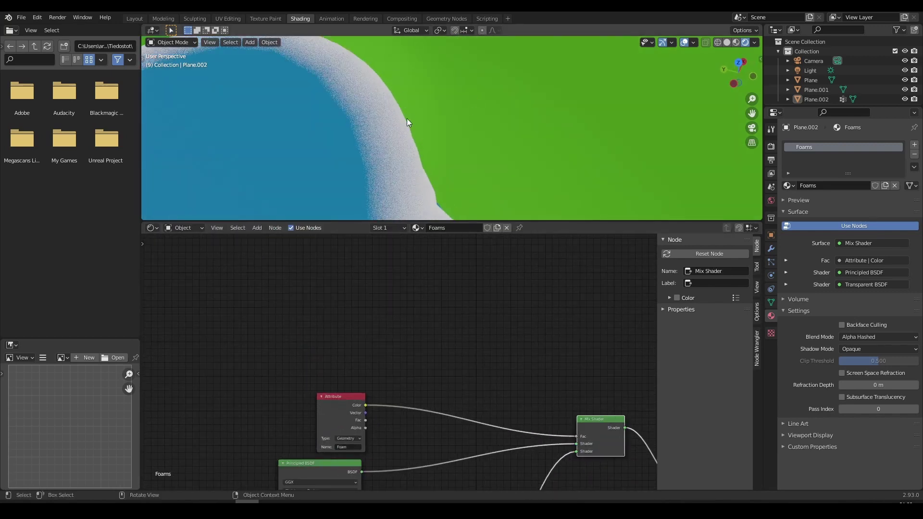
# Move the Attribute node up to leave a gap above the Principled BSDF
pyautogui.click(349, 402)
pyautogui.moveTo(350, 401); pyautogui.dragTo(341, 328)
pyautogui.scroll(2, 421, 327)
pyautogui.moveTo(406, 342); pyautogui.dragTo(424, 308, button='middle')
pyautogui.scroll(2, 425, 308)
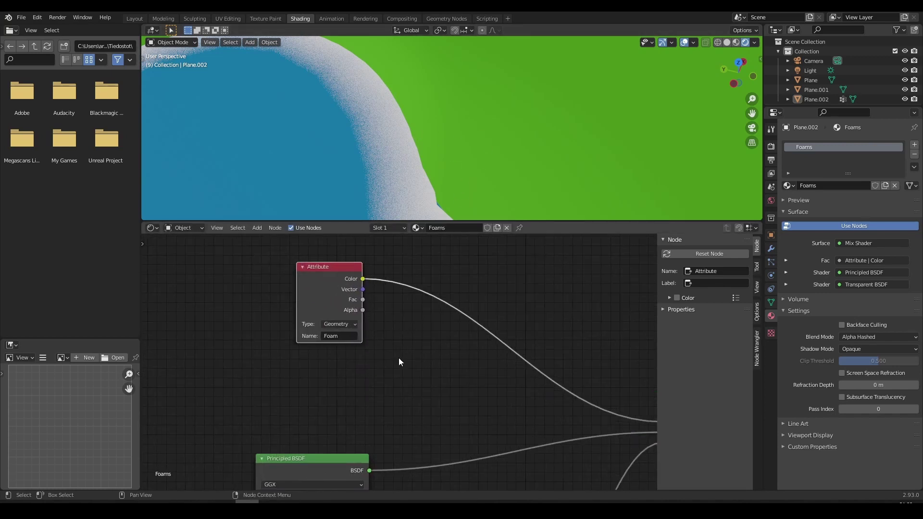
pyautogui.keyDown('shift'); pyautogui.moveTo(411, 347); pyautogui.dragTo(433, 355, button='middle'); pyautogui.keyUp('shift')
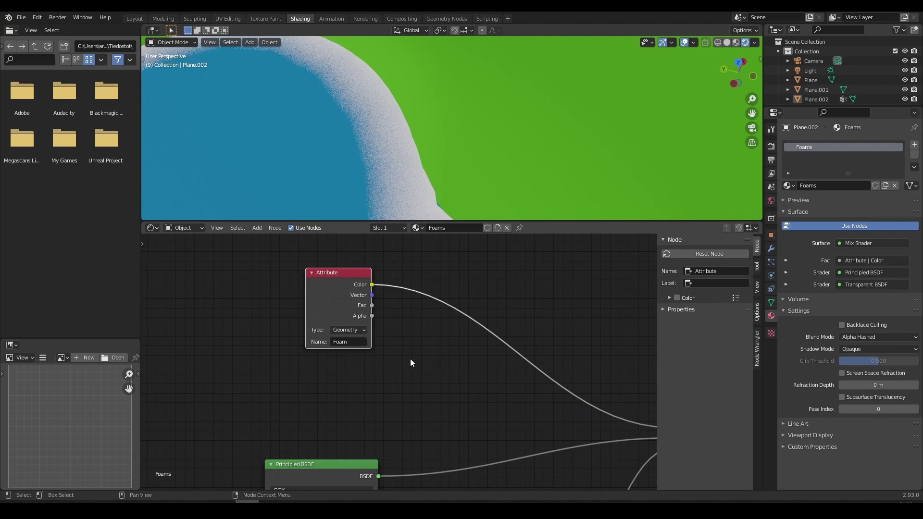
# Add a Noise Texture node between the Attribute and Principled BSDF nodes and space the nodes apart
pyautogui.hotkey('shift', 'a')
pyautogui.click(416, 357)
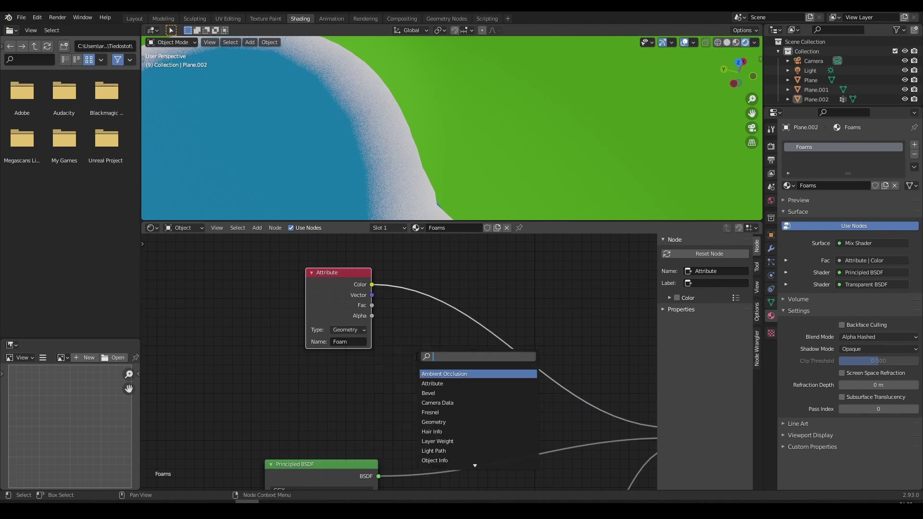
pyautogui.write('noise')
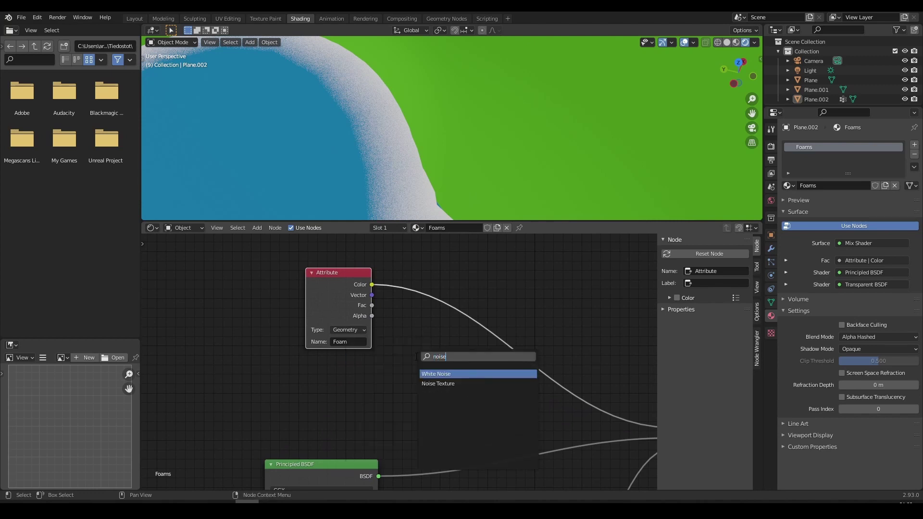
pyautogui.click(451, 383)
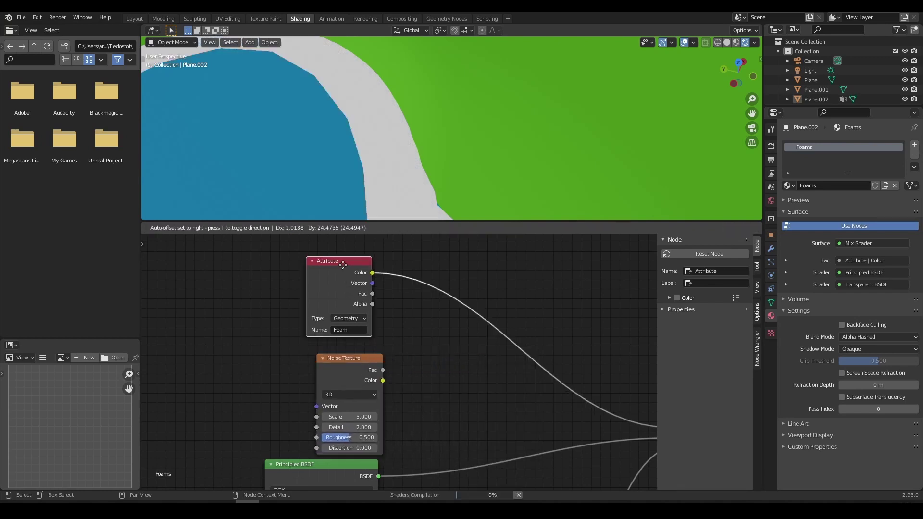
pyautogui.moveTo(342, 265); pyautogui.dragTo(342, 254)
pyautogui.moveTo(355, 361); pyautogui.dragTo(349, 344)
pyautogui.moveTo(382, 340); pyautogui.dragTo(385, 360, button='middle')
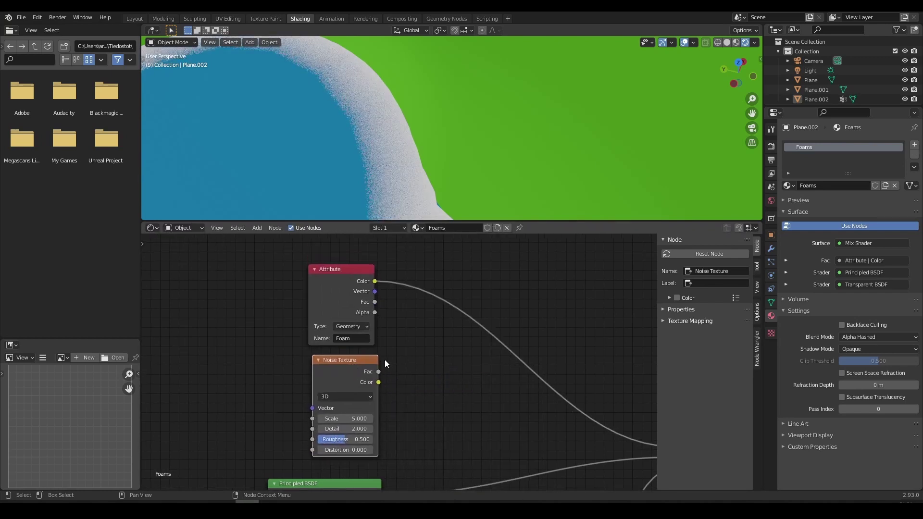
# Blend the Attribute Color with the Noise Texture Fac through an expanded Mix color node feeding the Mix Shader's Fac
pyautogui.keyDown('ctrl'); pyautogui.keyDown('shift'); pyautogui.moveTo(364, 372); pyautogui.dragTo(358, 318, button='right'); pyautogui.keyUp('shift'); pyautogui.keyUp('ctrl')
pyautogui.moveTo(440, 331); pyautogui.dragTo(510, 316)
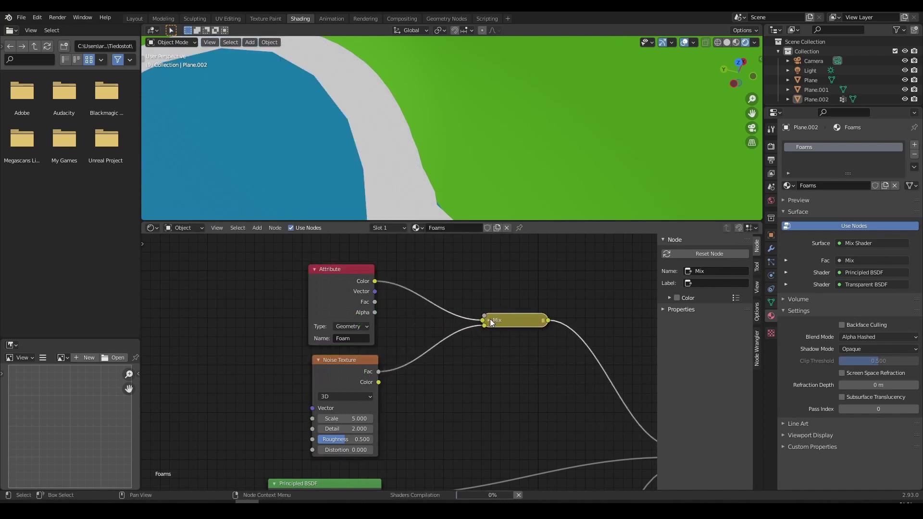
pyautogui.click(489, 319)
pyautogui.moveTo(512, 310); pyautogui.dragTo(477, 318, button='middle')
pyautogui.moveTo(481, 377); pyautogui.dragTo(481, 377)
pyautogui.click(500, 380)
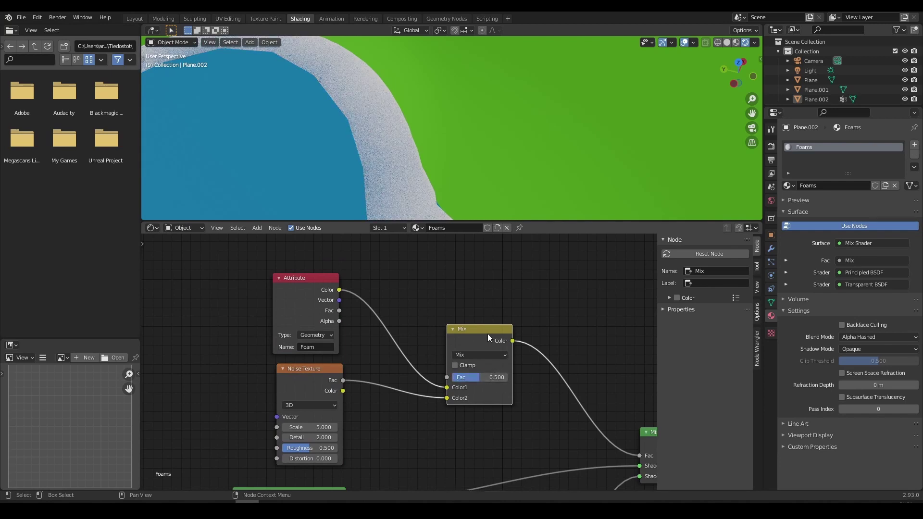
pyautogui.moveTo(487, 334); pyautogui.dragTo(448, 318)
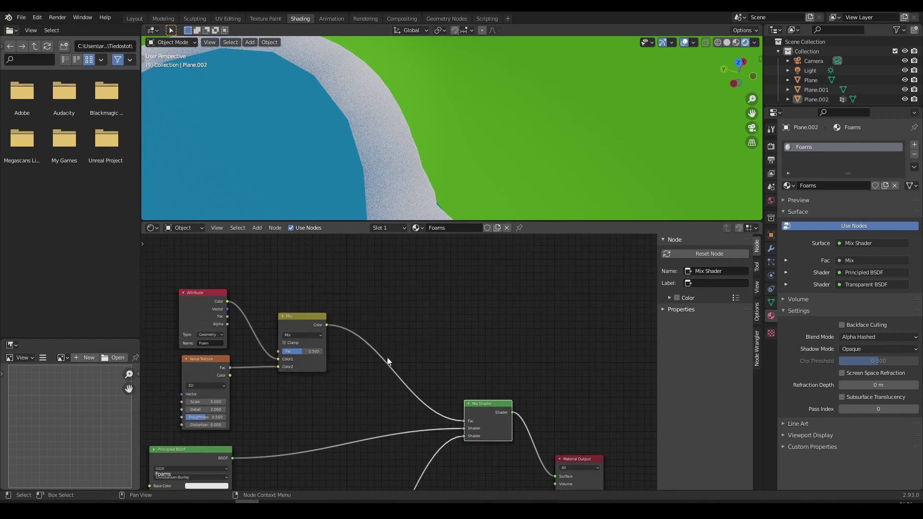
# Insert a ColorRamp node on the link between the Mix color node and the Mix Shader's Fac
pyautogui.moveTo(387, 357); pyautogui.dragTo(429, 363, button='middle')
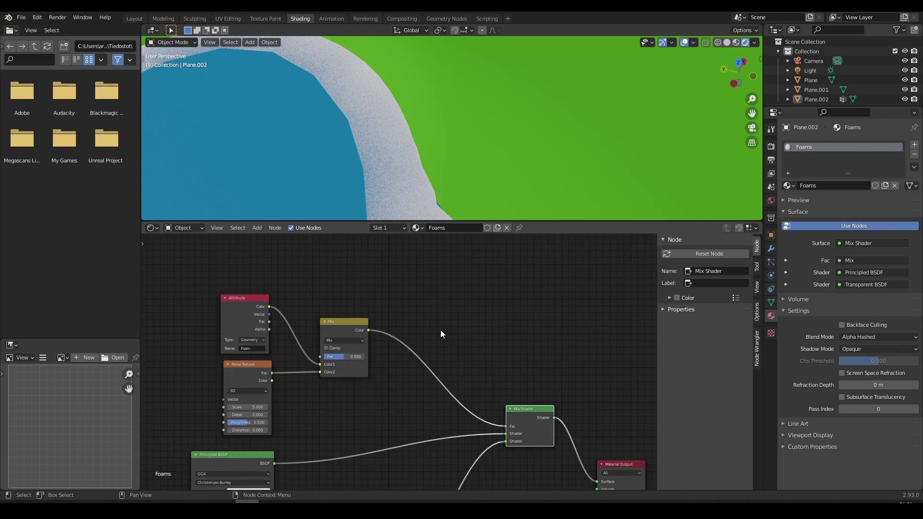
pyautogui.scroll(1, 461, 327)
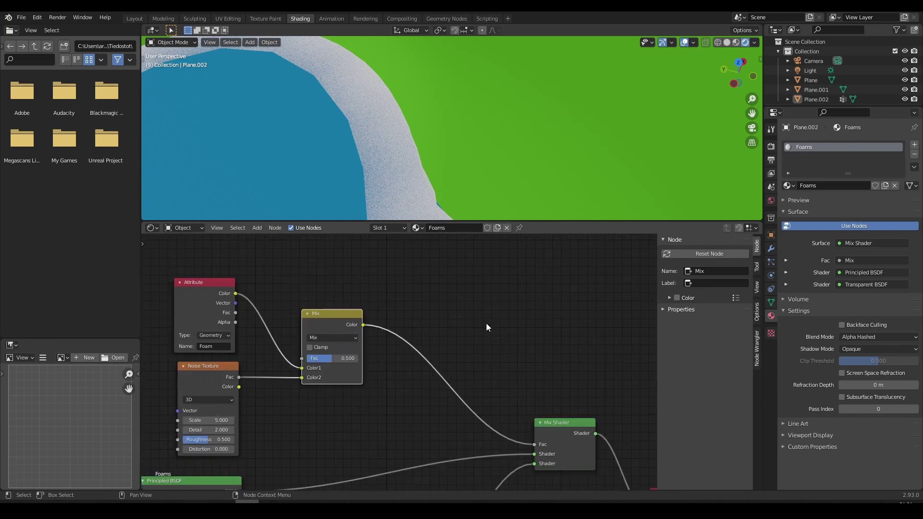
pyautogui.hotkey('shift', 'a')
pyautogui.click(467, 307)
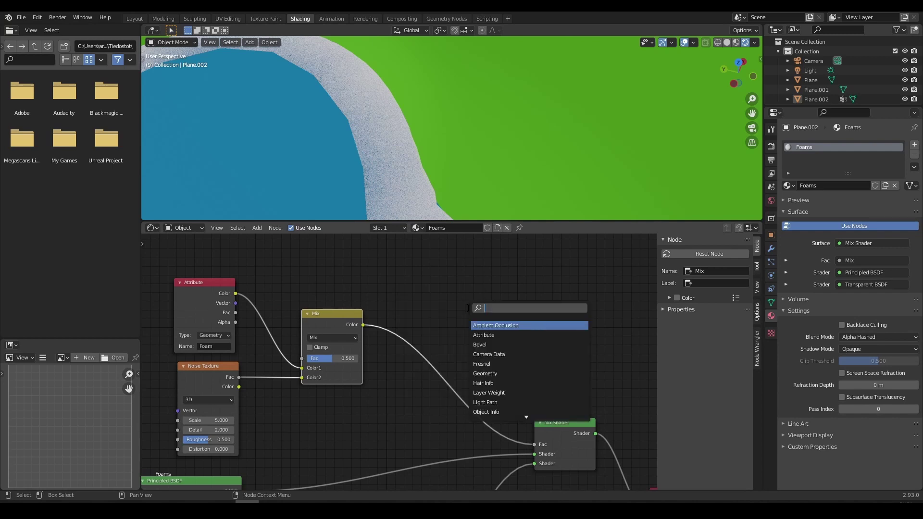
pyautogui.write('ramp')
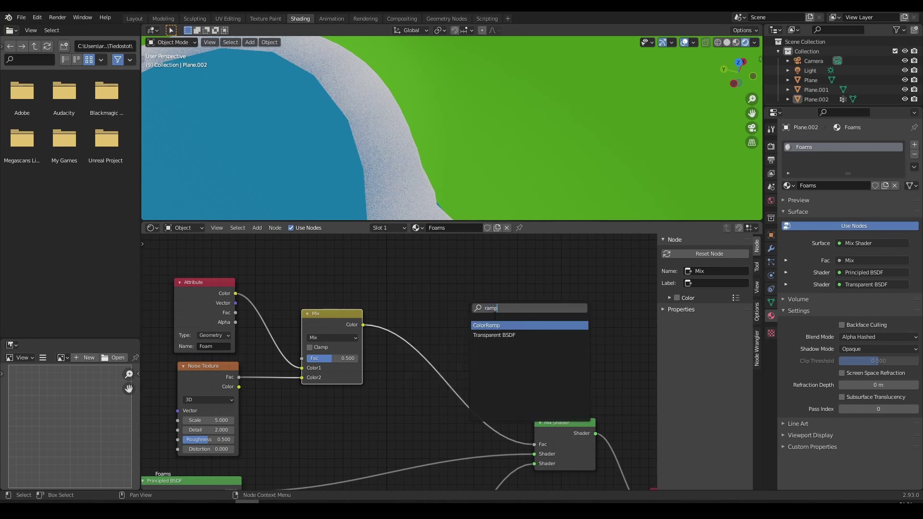
pyautogui.click(493, 325)
pyautogui.click(429, 304)
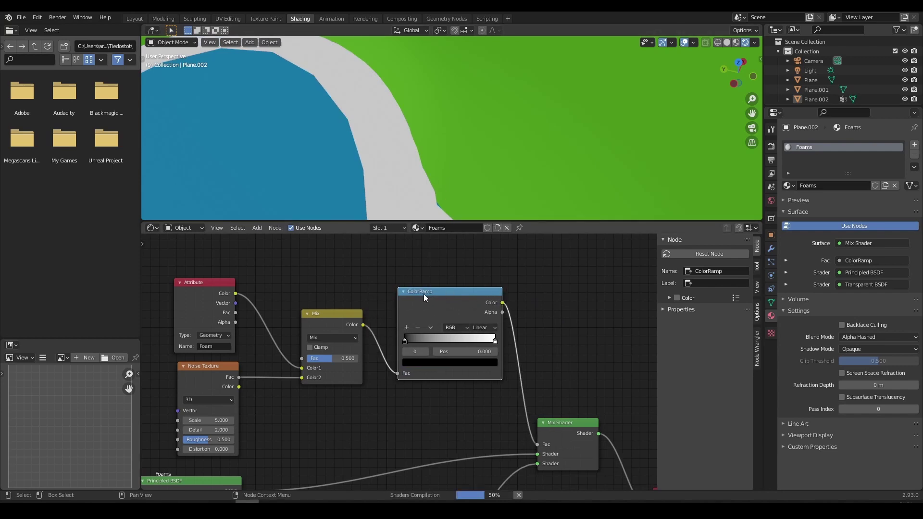
pyautogui.moveTo(431, 296); pyautogui.dragTo(430, 308)
# Move the ColorRamp's black stop inward and its white stop to position 0.586 to sharpen the foam edge
pyautogui.moveTo(407, 352); pyautogui.dragTo(428, 353)
pyautogui.moveTo(494, 353); pyautogui.dragTo(460, 353)
pyautogui.moveTo(414, 135); pyautogui.dragTo(538, 211, button='middle')
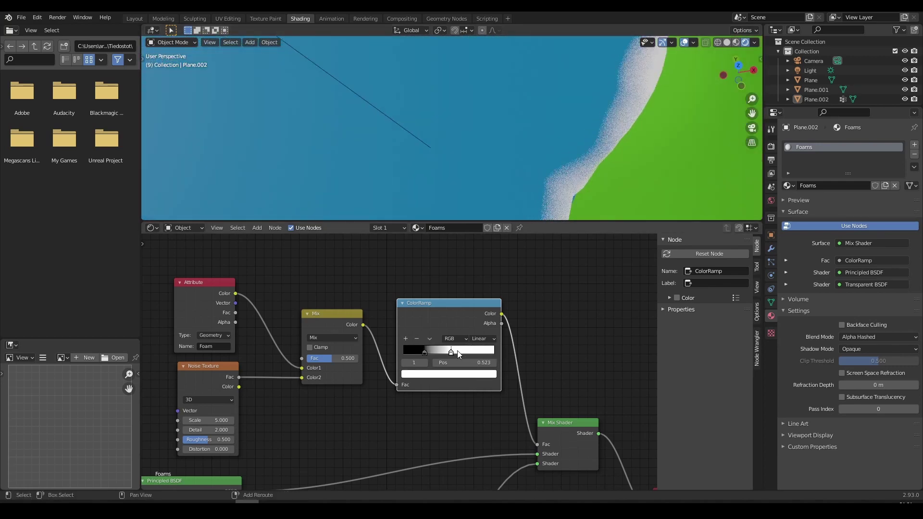
pyautogui.moveTo(457, 350); pyautogui.dragTo(454, 351)
pyautogui.moveTo(567, 159); pyautogui.dragTo(471, 148, button='middle')
pyautogui.scroll(2, 471, 148)
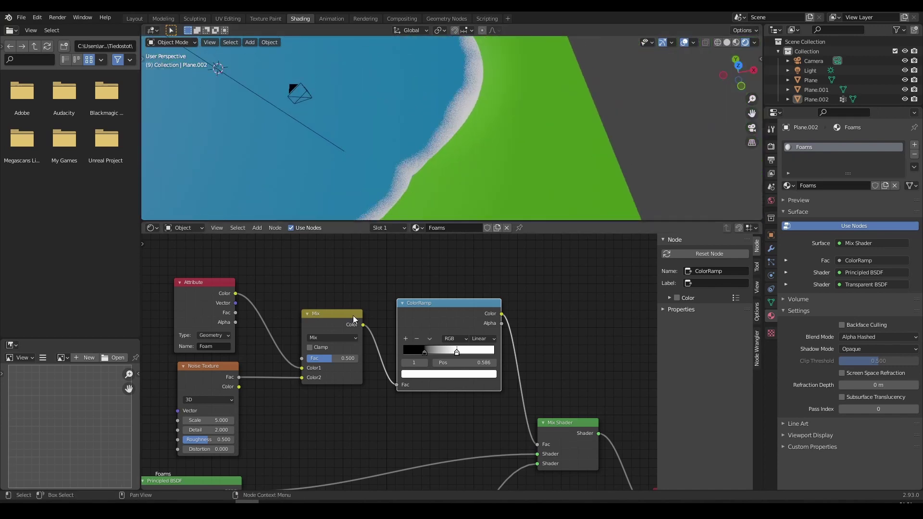
# Set the Noise Texture's scale to 59.130, detail to 2.700, roughness to 0.600 and distortion to 0.440
pyautogui.moveTo(353, 315); pyautogui.dragTo(404, 284, button='middle')
pyautogui.scroll(2, 332, 326)
pyautogui.moveTo(298, 327); pyautogui.dragTo(367, 350, button='middle')
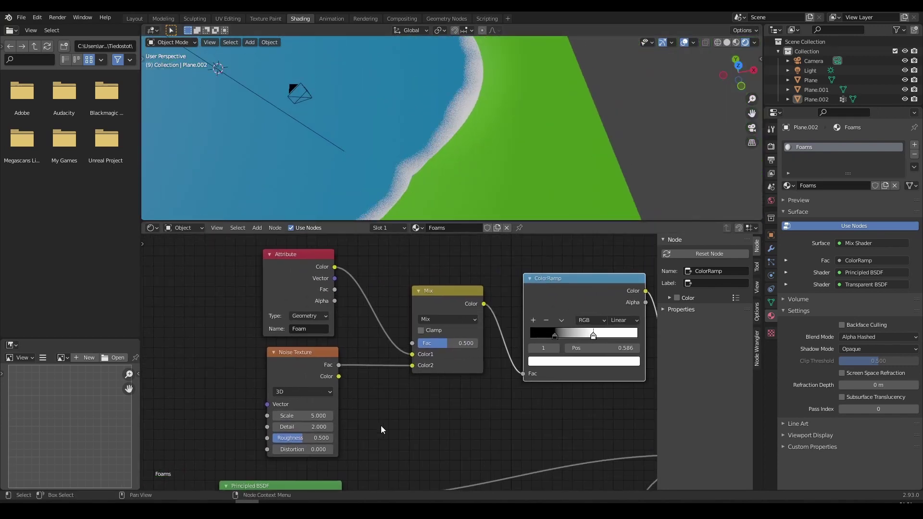
pyautogui.moveTo(312, 415); pyautogui.dragTo(452, 415)
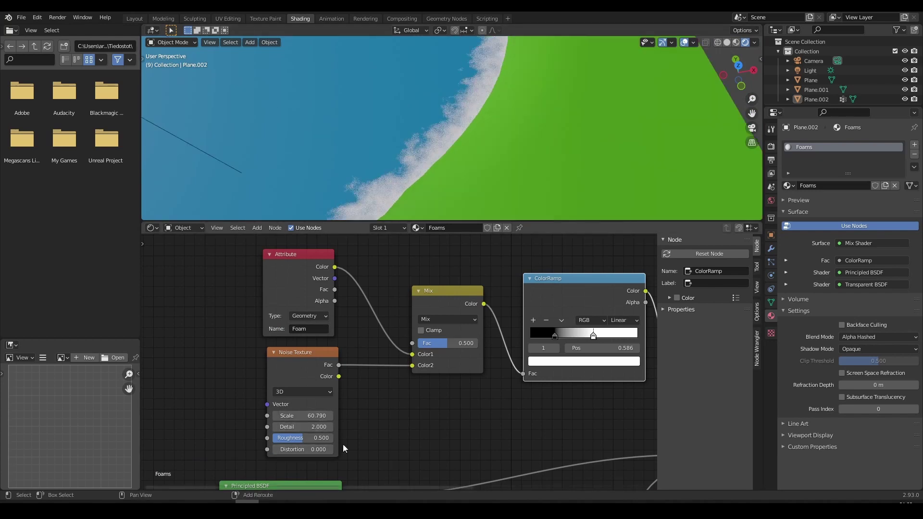
pyautogui.scroll(1, 337, 444)
pyautogui.moveTo(307, 433)
pyautogui.mouseDown()
pyautogui.moveTo(338, 433)
pyautogui.moveTo(315, 433)
pyautogui.moveTo(303, 451)
pyautogui.moveTo(327, 450)
pyautogui.moveTo(312, 450)
pyautogui.mouseUp()
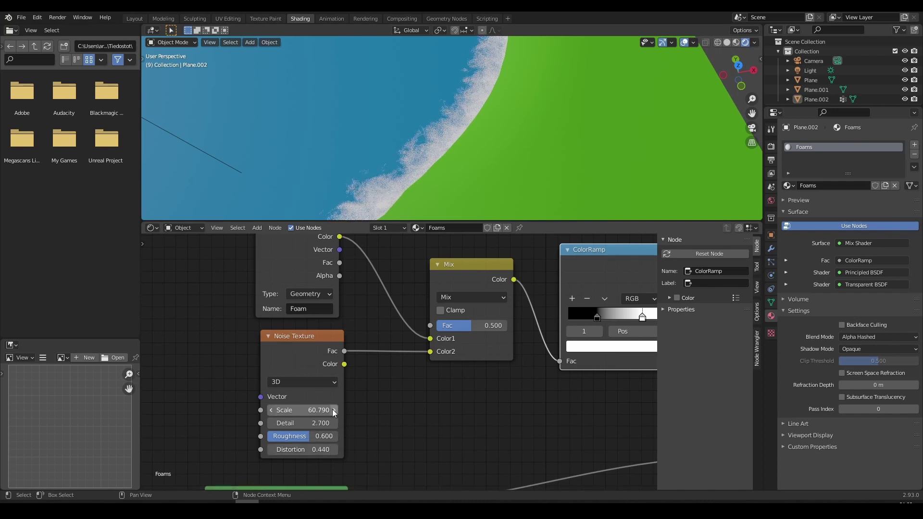
pyautogui.keyDown('shift'); pyautogui.moveTo(308, 410); pyautogui.dragTo(305, 410); pyautogui.keyUp('shift')
# Save the file and inspect the foam edge around the lake's shoreline
pyautogui.scroll(-7, 505, 146)
pyautogui.moveTo(504, 147)
pyautogui.mouseDown(button='middle')
pyautogui.moveTo(463, 131)
pyautogui.moveTo(480, 152)
pyautogui.moveTo(591, 168)
pyautogui.moveTo(442, 129)
pyautogui.mouseUp(button='middle')
pyautogui.hotkey('ctrl', 's')
pyautogui.scroll(-4, 443, 130)
pyautogui.moveTo(563, 154); pyautogui.dragTo(417, 140, button='middle')
pyautogui.scroll(3, 419, 144)
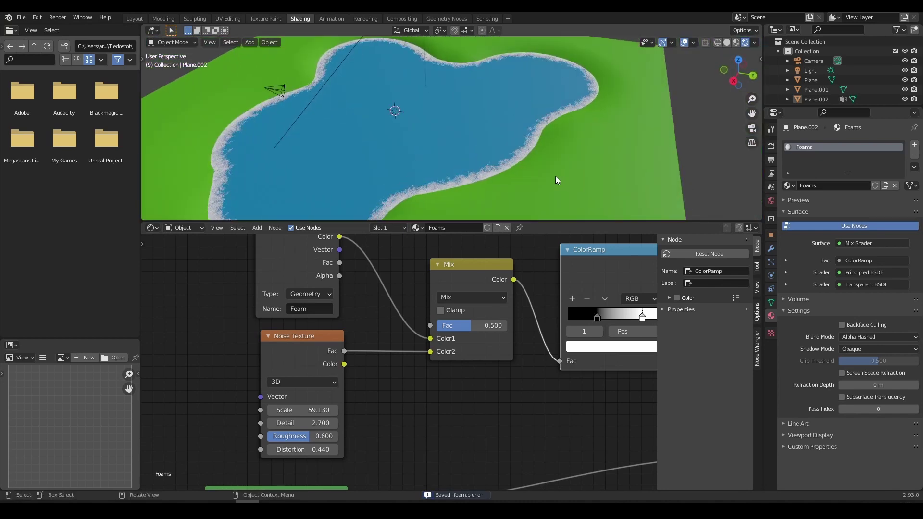
pyautogui.moveTo(555, 176); pyautogui.dragTo(601, 204, button='middle')
pyautogui.keyDown('shift'); pyautogui.moveTo(601, 204); pyautogui.dragTo(457, 146, button='middle'); pyautogui.keyUp('shift')
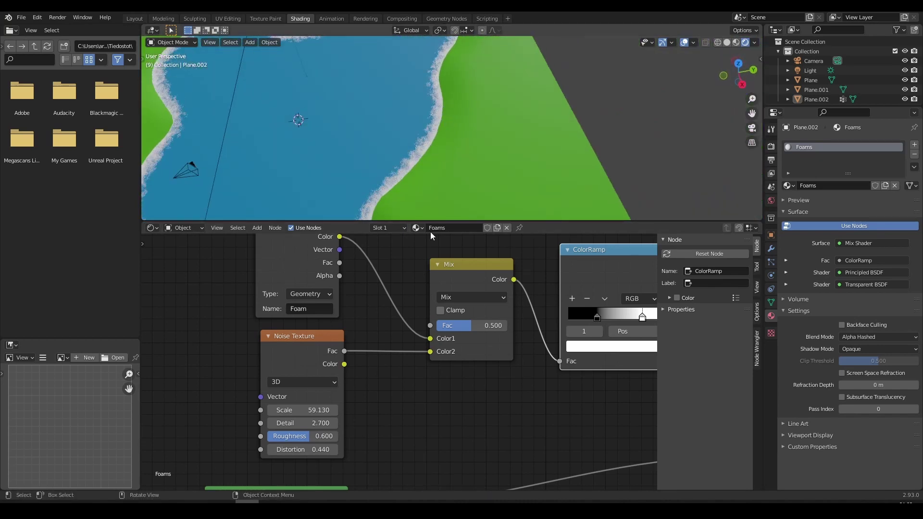
# Reposition the Principled BSDF node below the Noise Texture node, leaving free space before its inputs
pyautogui.scroll(-8, 445, 368)
pyautogui.moveTo(411, 398); pyautogui.dragTo(489, 344, button='middle')
pyautogui.scroll(3, 488, 344)
pyautogui.moveTo(431, 372); pyautogui.dragTo(457, 372)
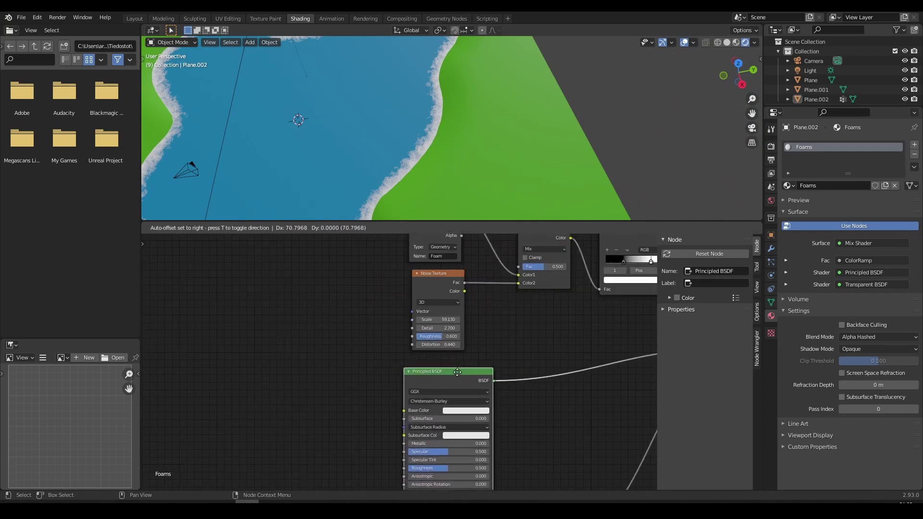
pyautogui.scroll(2, 466, 342)
pyautogui.scroll(4, 402, 166)
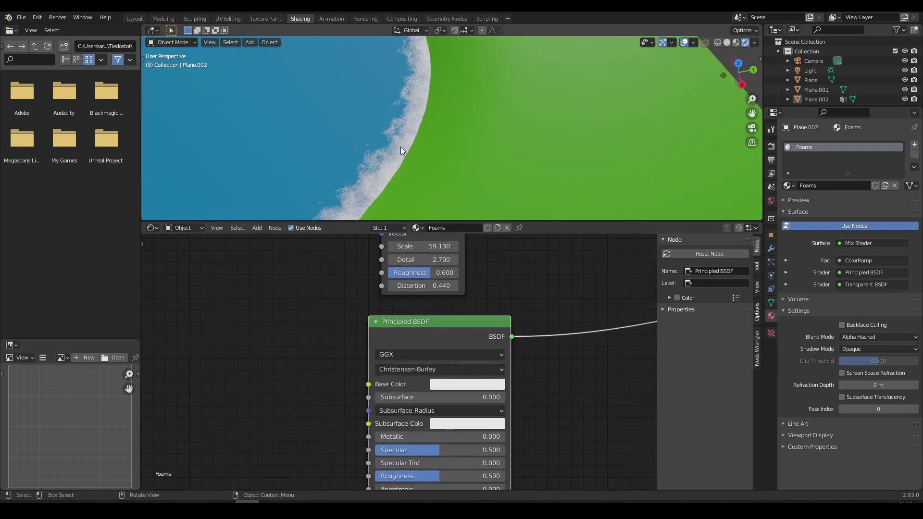
pyautogui.moveTo(530, 392); pyautogui.dragTo(552, 388, button='middle')
pyautogui.moveTo(489, 327); pyautogui.dragTo(443, 314)
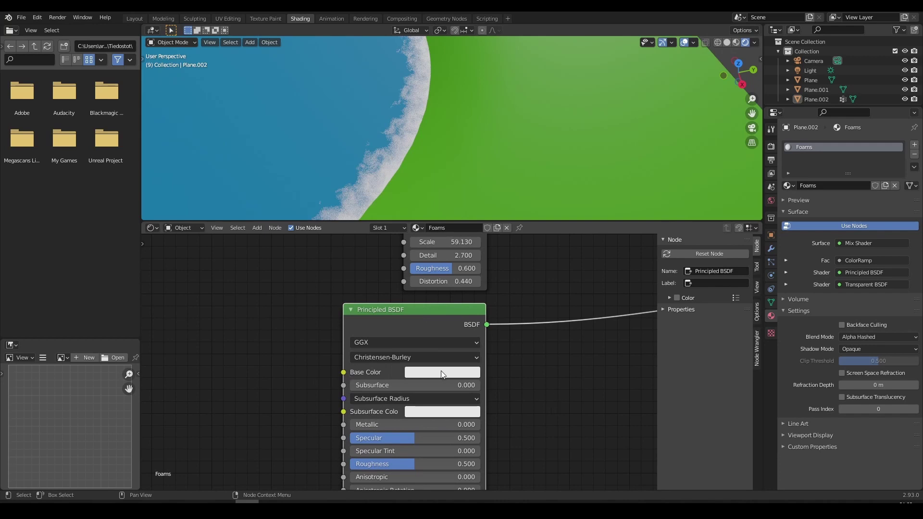
pyautogui.moveTo(381, 312); pyautogui.dragTo(518, 329, button='middle')
pyautogui.moveTo(528, 326); pyautogui.dragTo(514, 351)
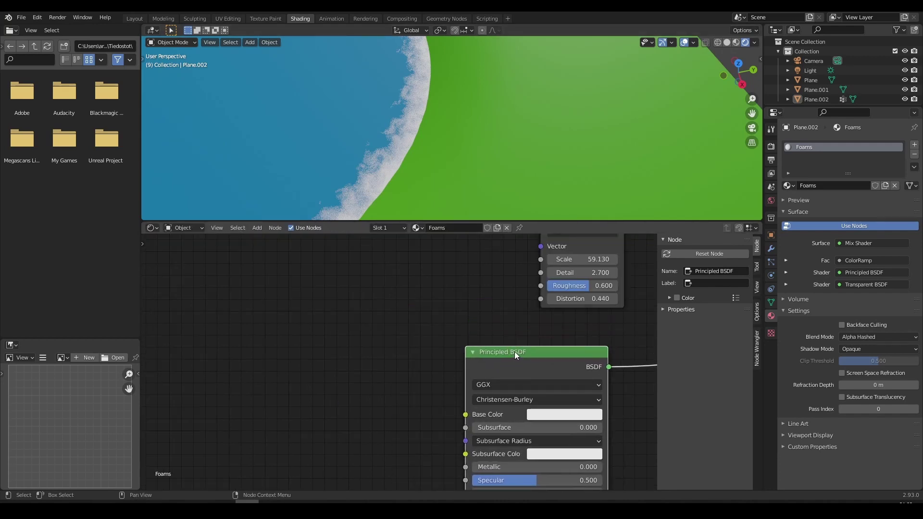
# Add a Texture Coordinate, Mapping and Image Texture node setup feeding the Principled BSDF's Base Color
pyautogui.hotkey('ctrl', 't')
pyautogui.moveTo(468, 342); pyautogui.dragTo(548, 296, button='middle')
pyautogui.moveTo(512, 413); pyautogui.dragTo(397, 326)
pyautogui.click(418, 365)
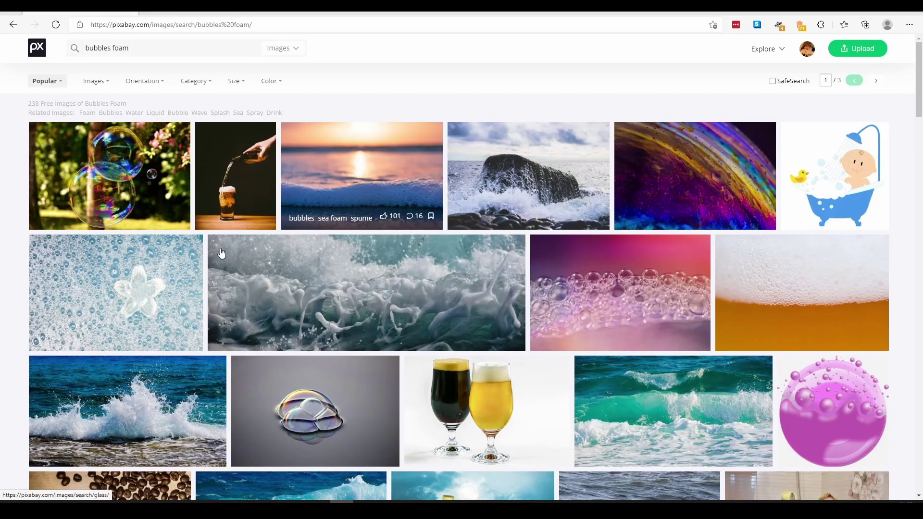
# Switch to the browser, open the bubble foam photo with the white flower on Pixabay and select its page address
pyautogui.click(152, 283)
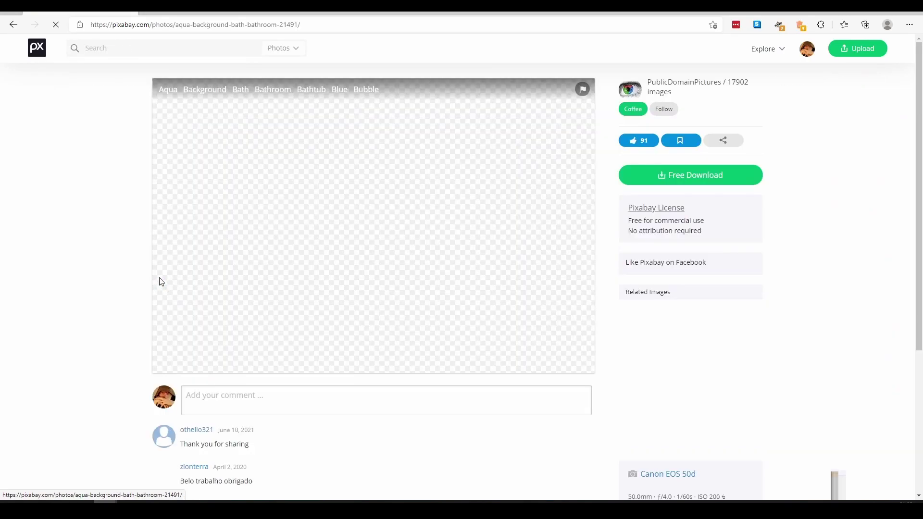
pyautogui.moveTo(327, 25); pyautogui.dragTo(78, 24)
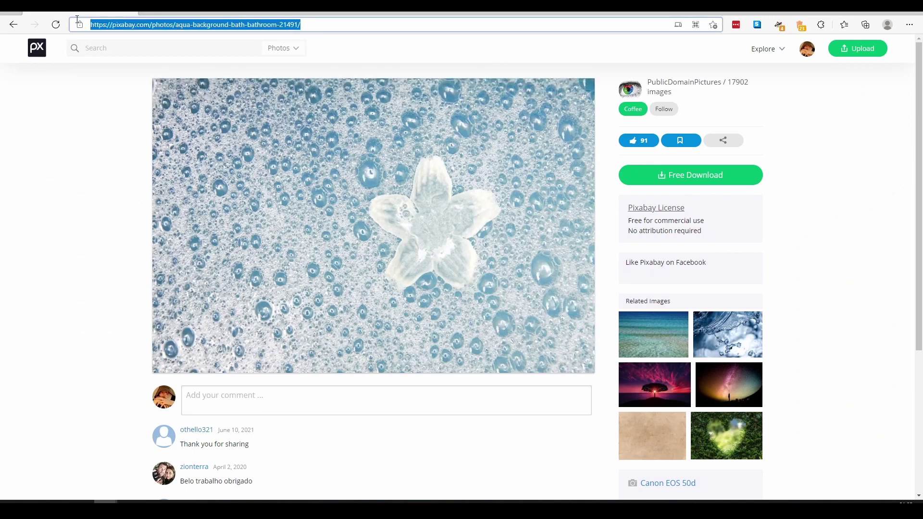
pyautogui.moveTo(413, 23); pyautogui.dragTo(159, 45)
pyautogui.click(35, 238)
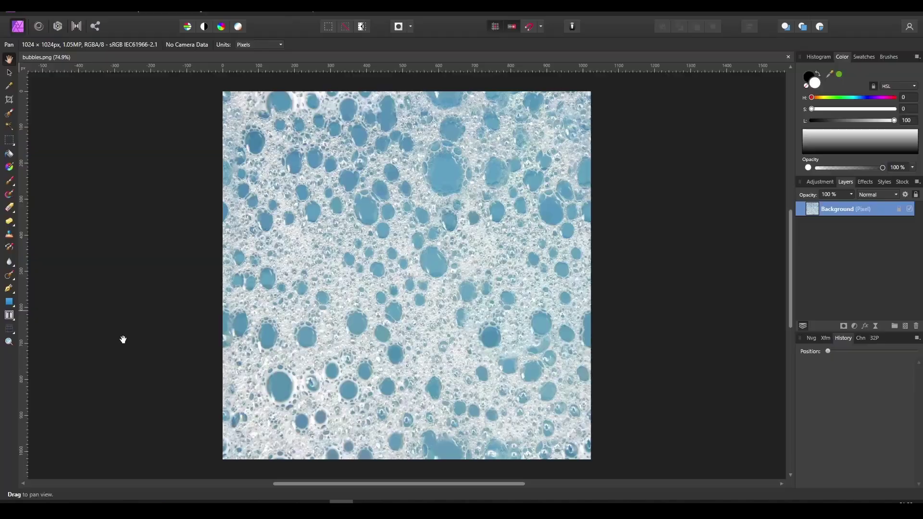
# Examine the bubbles.png foam texture in Affinity Photo at several magnifications, checking the bubble detail across the image
pyautogui.press('z')
pyautogui.click(458, 199)
pyautogui.keyDown('ctrl'); pyautogui.scroll(2, 458, 199); pyautogui.keyUp('ctrl')
pyautogui.keyDown('ctrl'); pyautogui.scroll(-5, 458, 200); pyautogui.keyUp('ctrl')
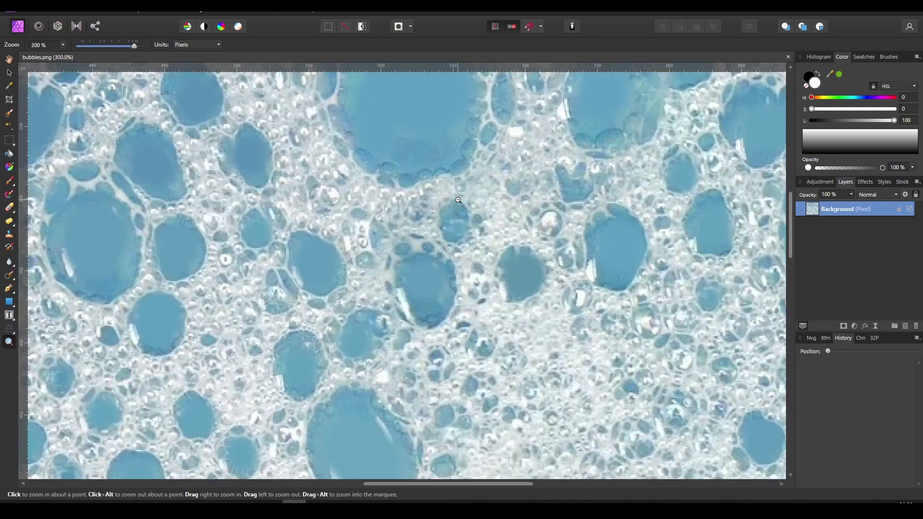
pyautogui.keyDown('ctrl'); pyautogui.scroll(4, 422, 190); pyautogui.keyUp('ctrl')
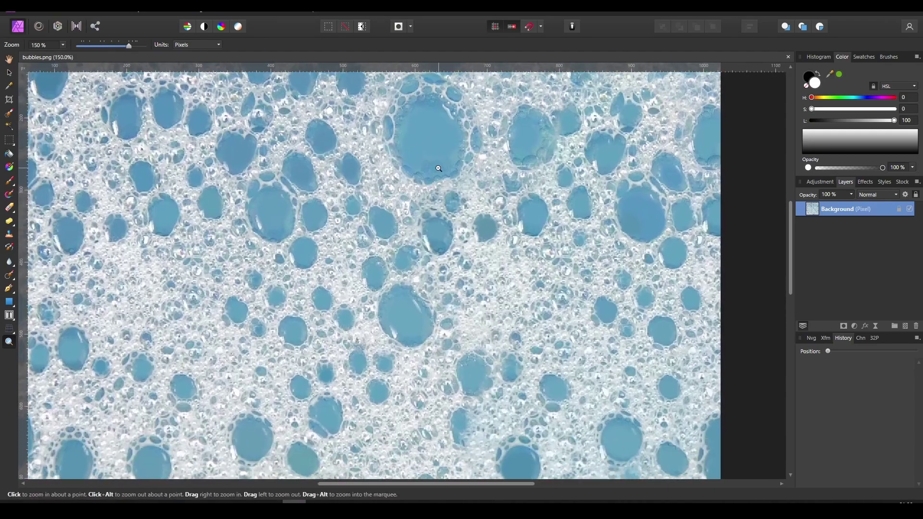
pyautogui.keyDown('alt'); pyautogui.click(438, 168); pyautogui.keyUp('alt')
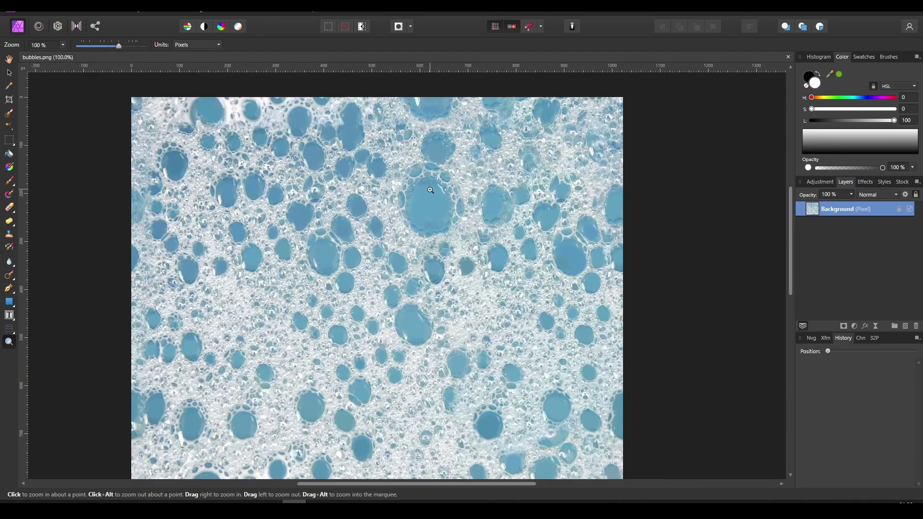
pyautogui.click(449, 210)
pyautogui.click(450, 210)
pyautogui.keyDown('alt'); pyautogui.click(448, 274); pyautogui.keyUp('alt')
pyautogui.keyDown('alt'); pyautogui.click(447, 274); pyautogui.keyUp('alt')
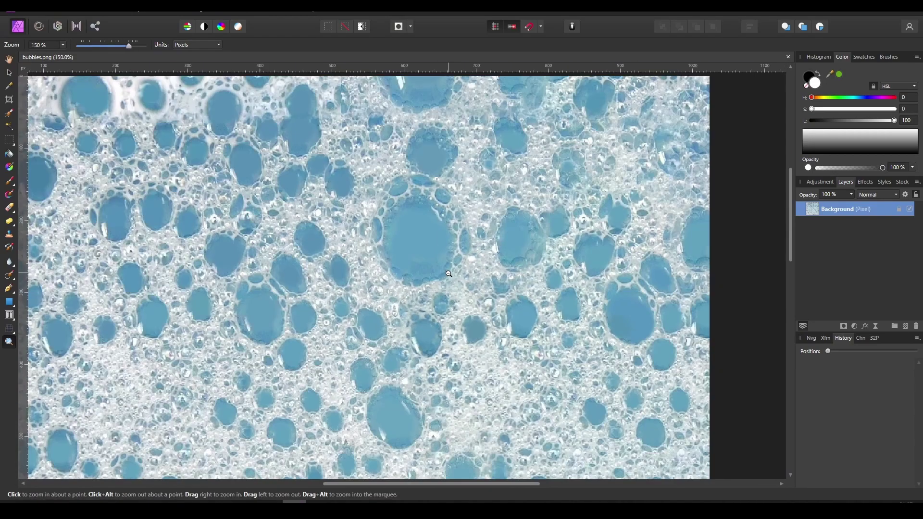
pyautogui.keyDown('alt'); pyautogui.click(448, 274); pyautogui.keyUp('alt')
pyautogui.moveTo(451, 286); pyautogui.dragTo(443, 205, button='middle')
pyautogui.moveTo(361, 262); pyautogui.dragTo(382, 201, button='middle')
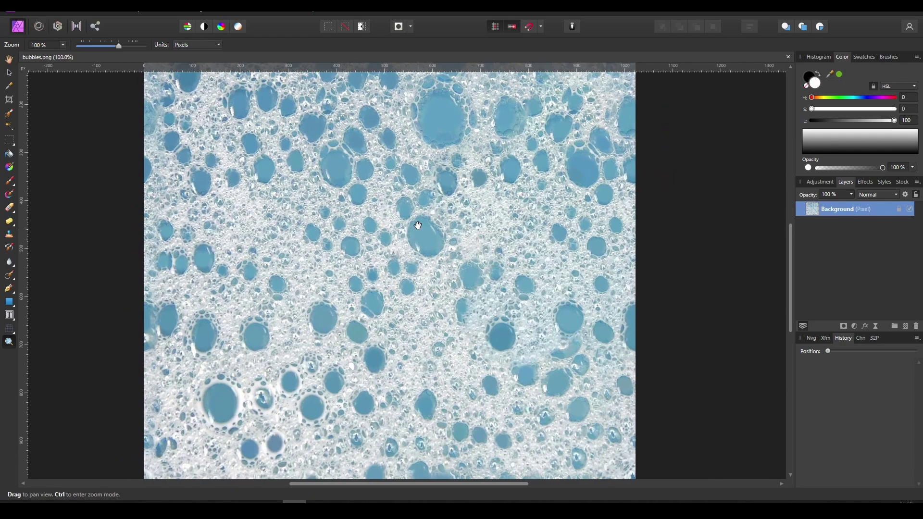
pyautogui.moveTo(370, 165); pyautogui.dragTo(401, 215, button='middle')
pyautogui.keyDown('alt'); pyautogui.click(382, 189); pyautogui.keyUp('alt')
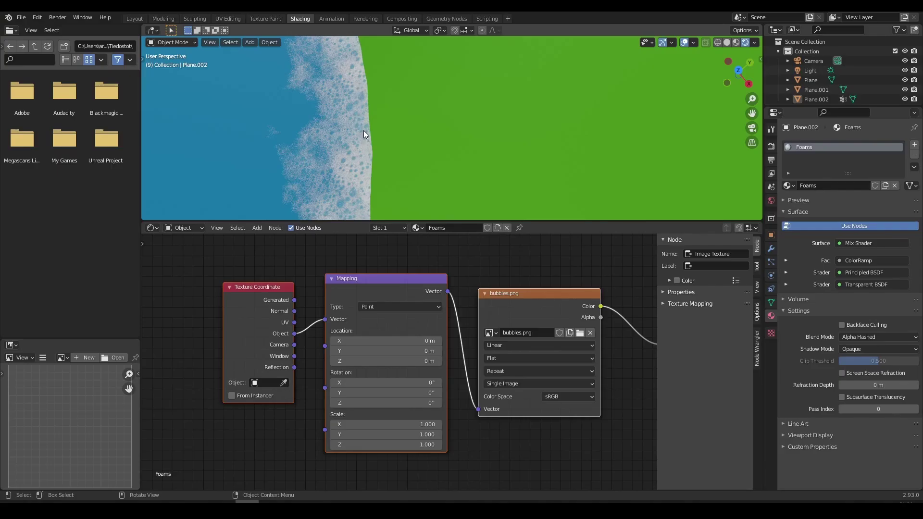
# Inspect the bubble-textured foam in Blender, and select the foam strip in the Layout workspace with wireframe shading
pyautogui.moveTo(364, 128); pyautogui.dragTo(370, 139, button='middle')
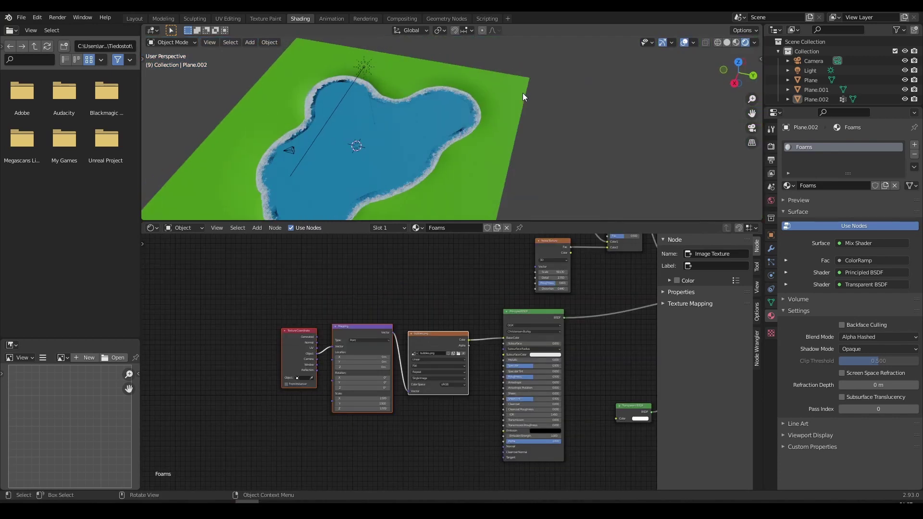
pyautogui.scroll(3, 522, 91)
pyautogui.keyDown('shift'); pyautogui.moveTo(522, 91); pyautogui.dragTo(524, 132, button='middle'); pyautogui.keyUp('shift')
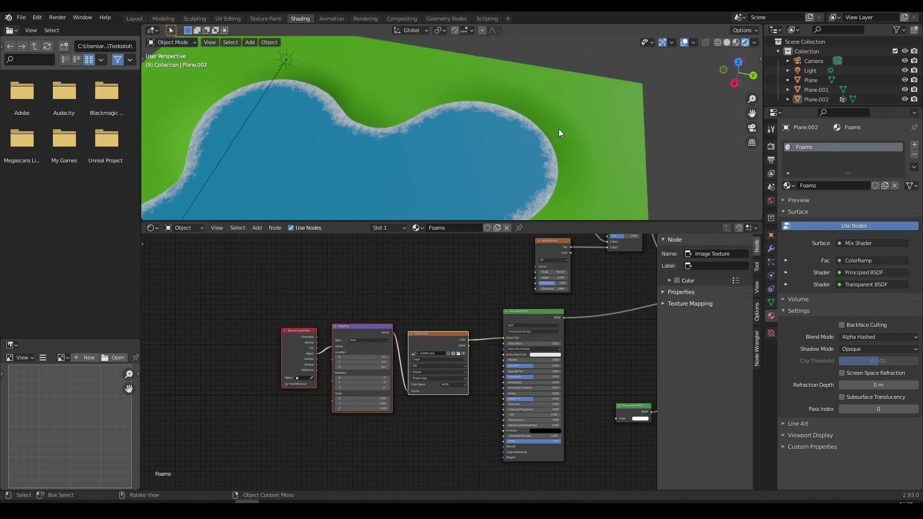
pyautogui.click(135, 19)
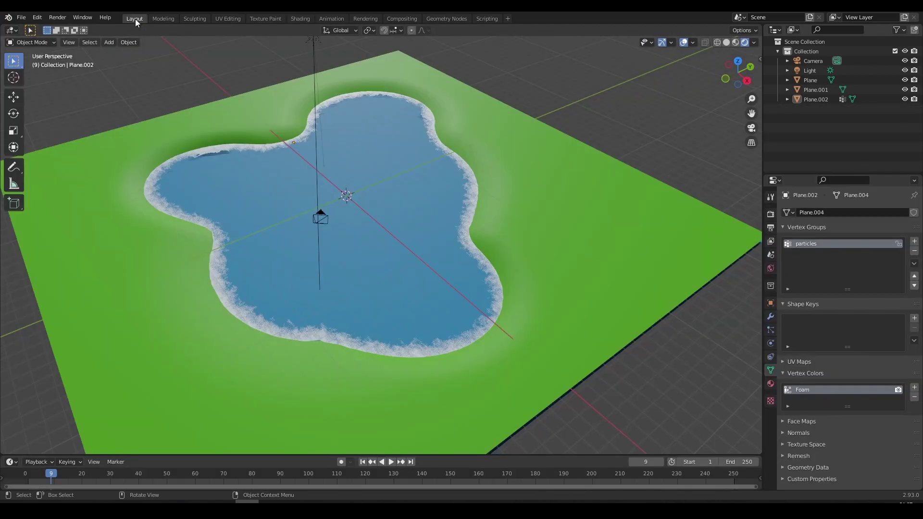
pyautogui.scroll(-3, 475, 193)
pyautogui.moveTo(475, 192); pyautogui.dragTo(510, 226, button='middle')
pyautogui.scroll(6, 405, 102)
pyautogui.click(411, 94)
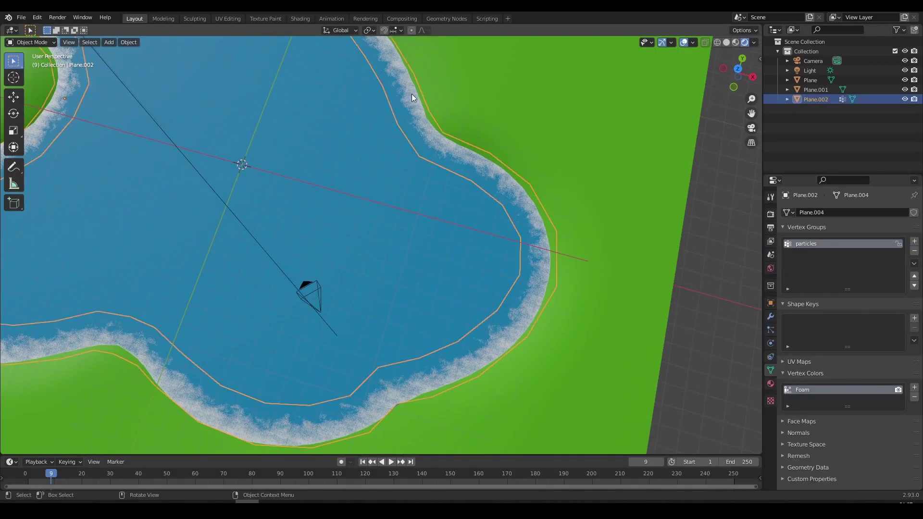
pyautogui.keyDown('shift'); pyautogui.moveTo(411, 93); pyautogui.dragTo(371, 184, button='middle'); pyautogui.keyUp('shift')
pyautogui.scroll(4, 371, 184)
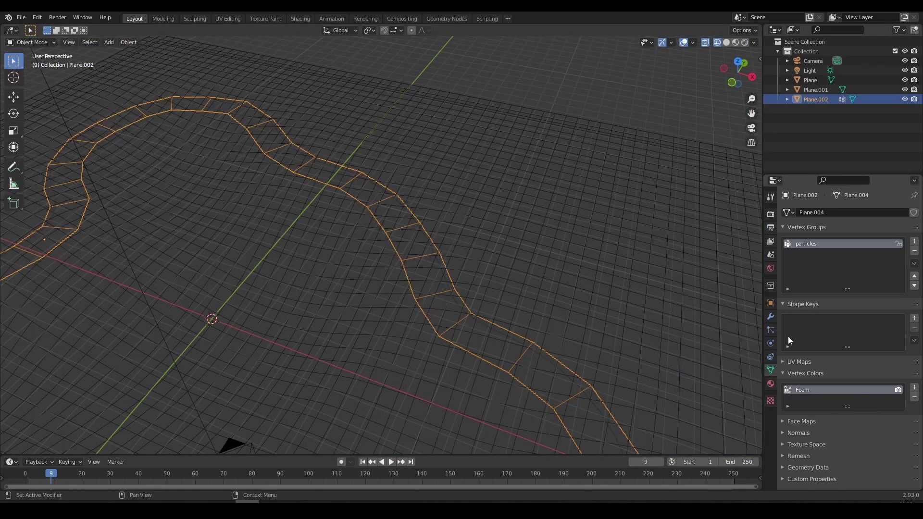
# Add a particle system to the foam strip, set to Hair with the Advanced options enabled
pyautogui.click(770, 329)
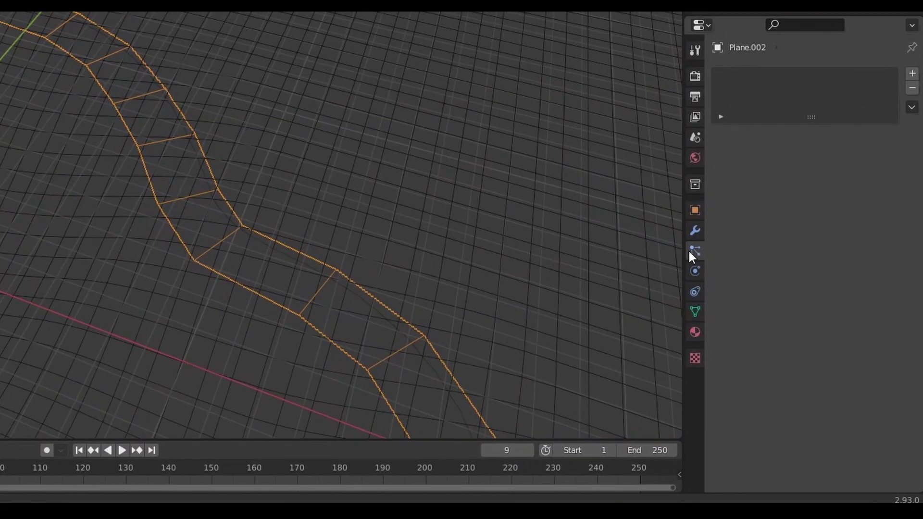
pyautogui.click(912, 74)
pyautogui.scroll(-3, 282, 155)
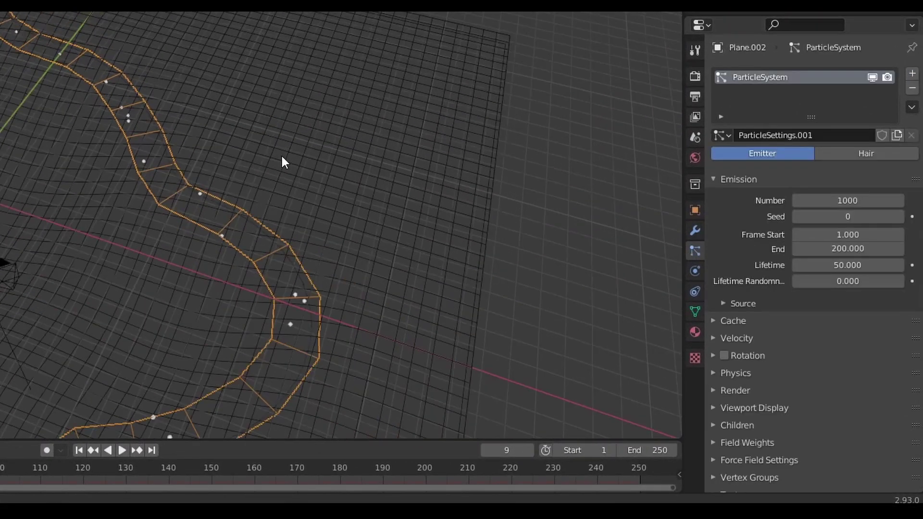
pyautogui.scroll(4, 607, 232)
pyautogui.click(867, 152)
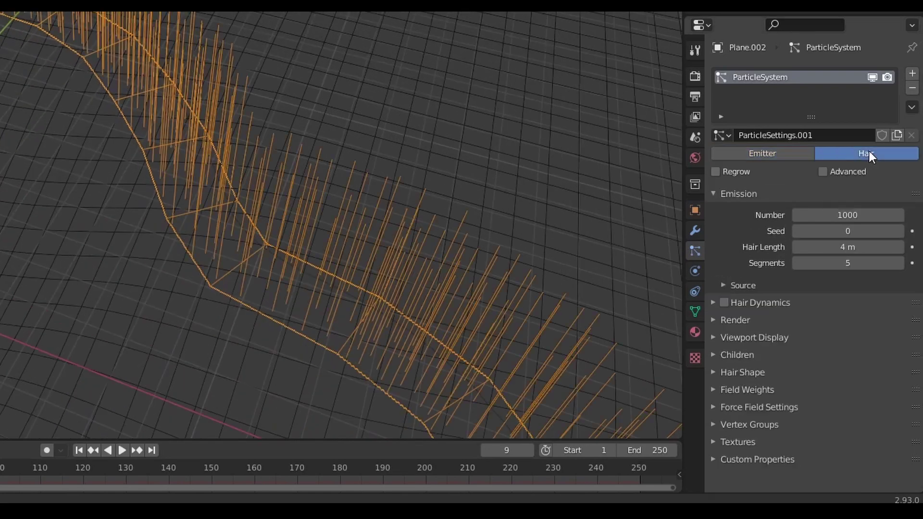
pyautogui.scroll(-1, 646, 209)
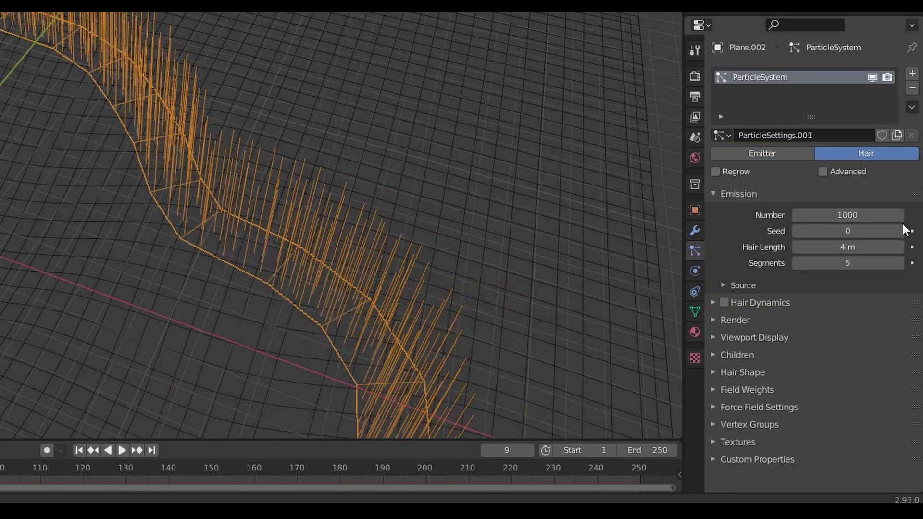
pyautogui.click(823, 172)
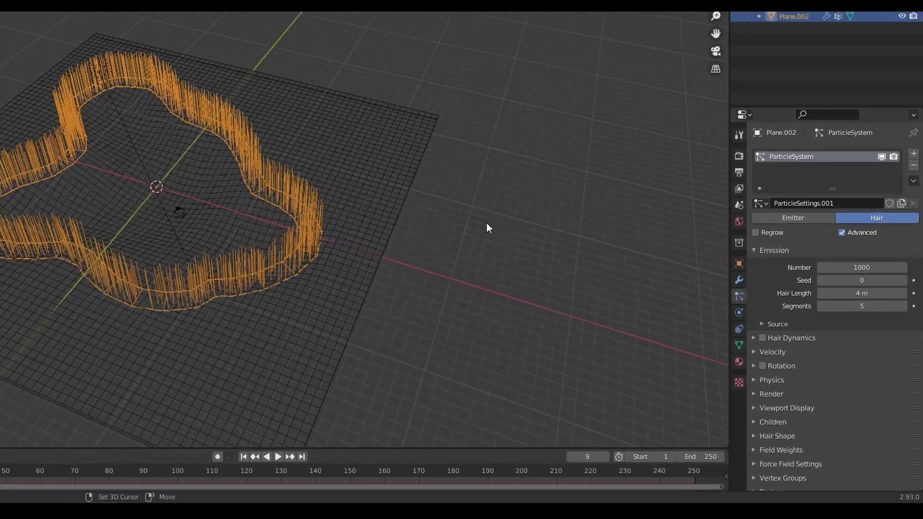
# Place the 3D cursor on the empty area beside the ground plane
pyautogui.scroll(3, 576, 242)
pyautogui.hotkey('alt', 'a')
pyautogui.click(526, 209)
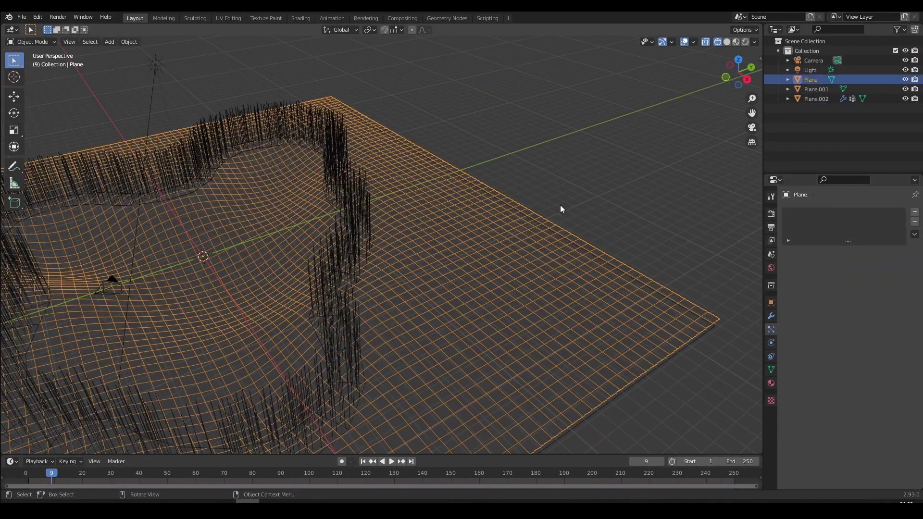
pyautogui.moveTo(561, 205); pyautogui.dragTo(599, 219, button='middle')
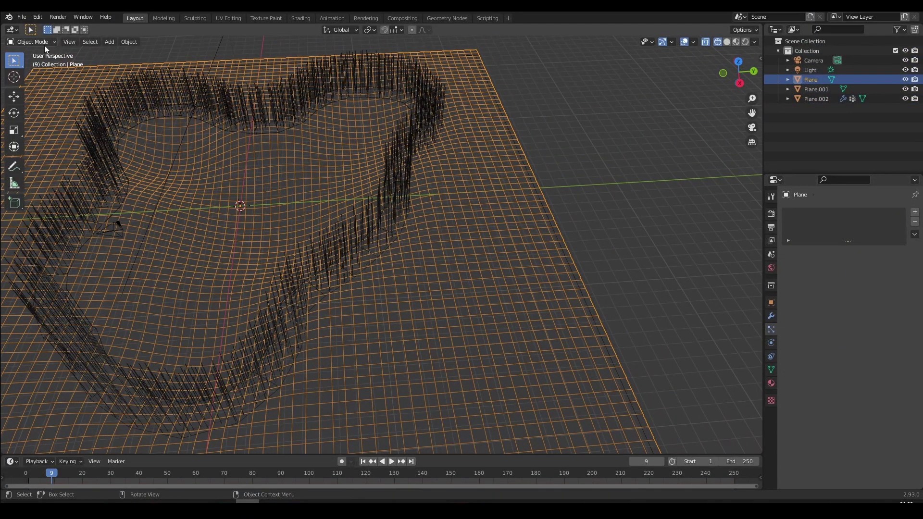
pyautogui.click(14, 77)
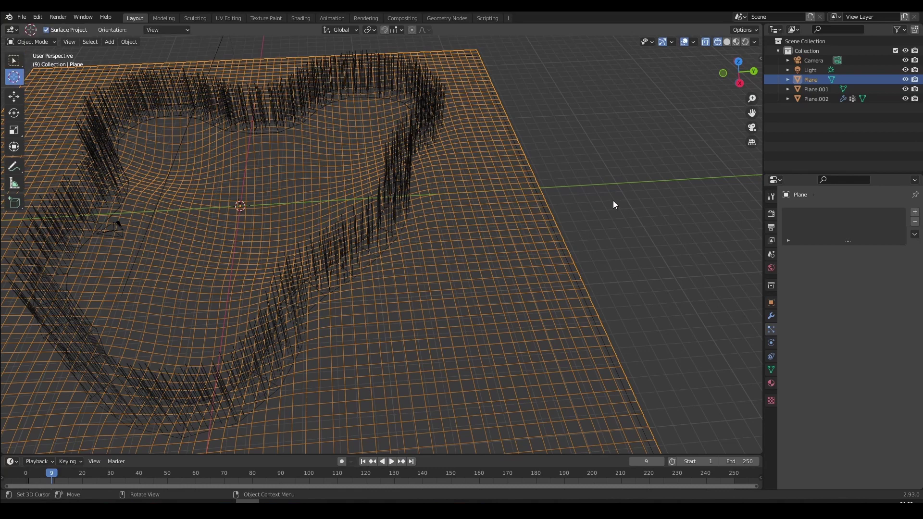
pyautogui.click(614, 202)
pyautogui.keyDown('shift'); pyautogui.moveTo(614, 202); pyautogui.dragTo(465, 228, button='middle'); pyautogui.keyUp('shift')
# Add an ico sphere mesh at the 3D cursor
pyautogui.hotkey('shift', 'a')
pyautogui.moveTo(524, 207)
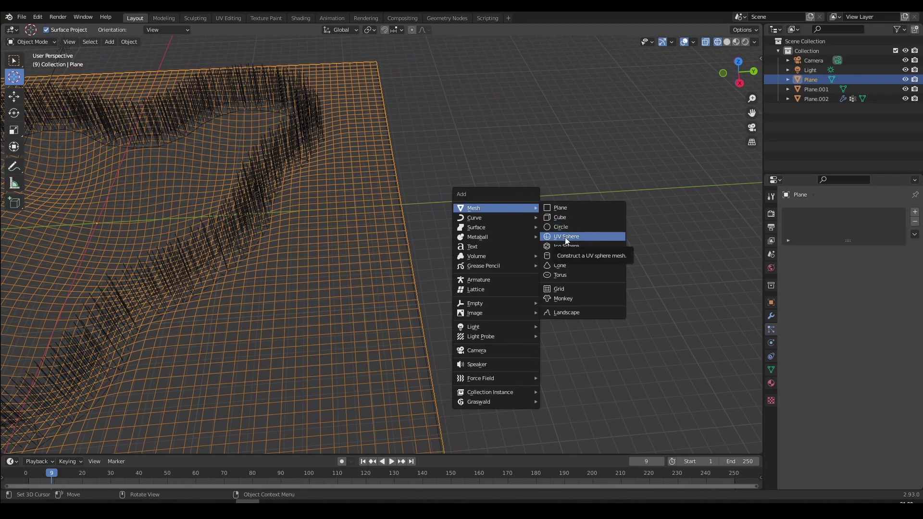
pyautogui.click(576, 246)
pyautogui.scroll(3, 503, 267)
pyautogui.keyDown('shift'); pyautogui.moveTo(612, 254); pyautogui.dragTo(498, 251, button='middle'); pyautogui.keyUp('shift')
# Turn on proportional editing for the ico sphere in Edit Mode and return to Object Mode
pyautogui.hotkey('alt', 'a')
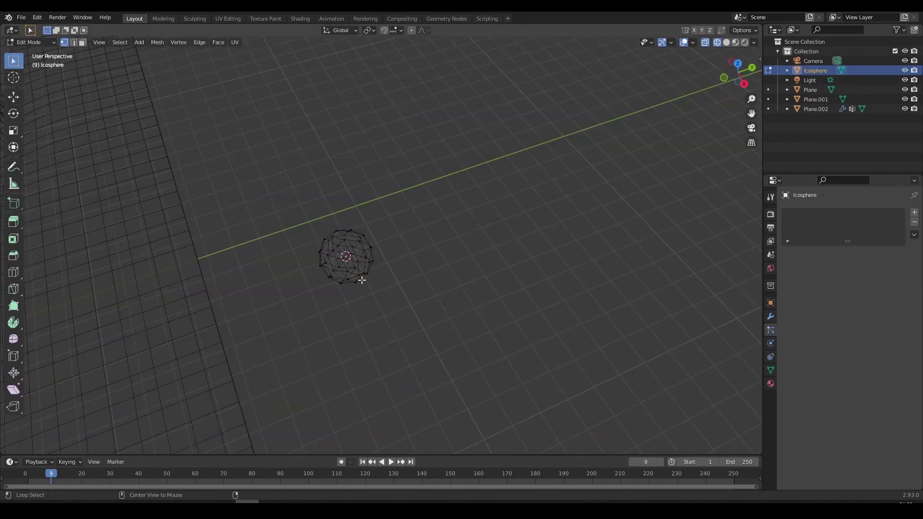
pyautogui.click(359, 276)
pyautogui.keyDown('shift'); pyautogui.moveTo(373, 258); pyautogui.dragTo(436, 94, button='middle'); pyautogui.keyUp('shift')
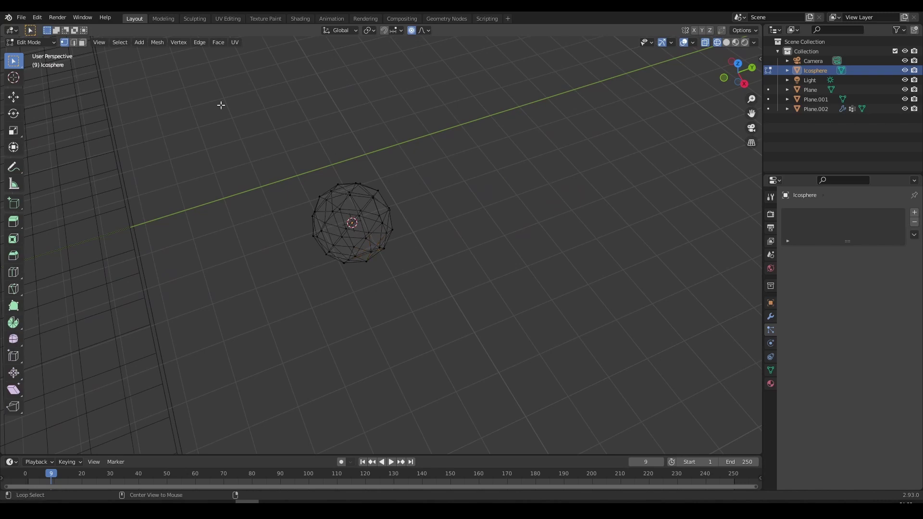
pyautogui.click(183, 41)
pyautogui.press('Escape')
pyautogui.press('Tab')
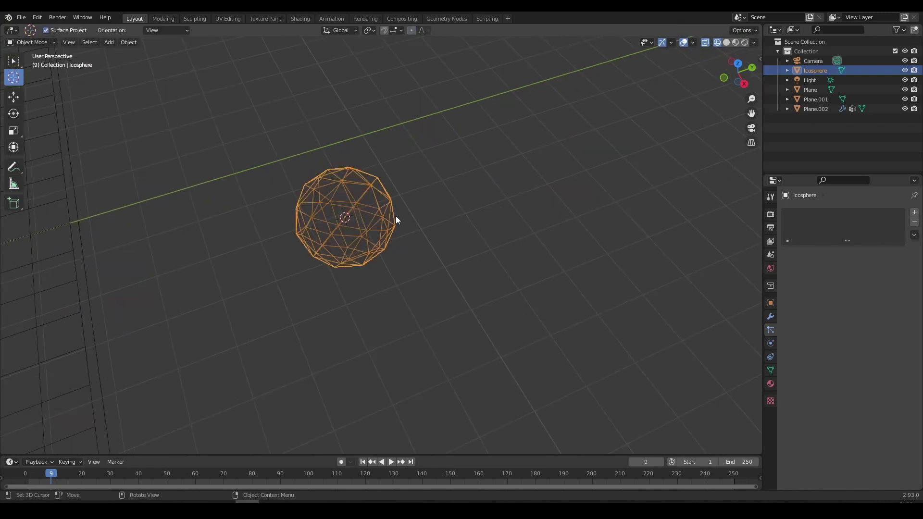
# Add a Subdivision modifier with 2 levels to the ico sphere and apply it
pyautogui.rightClick(371, 198)
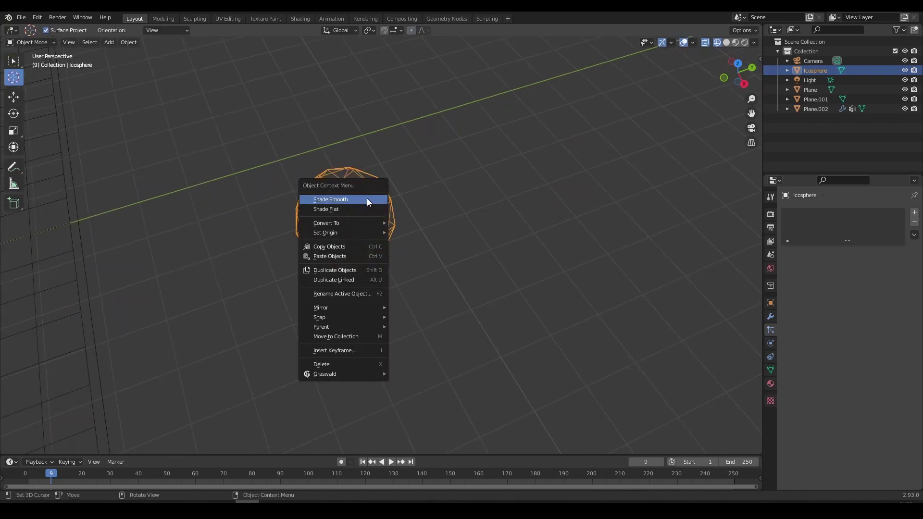
pyautogui.click(367, 198)
pyautogui.hotkey('ctrl', '1')
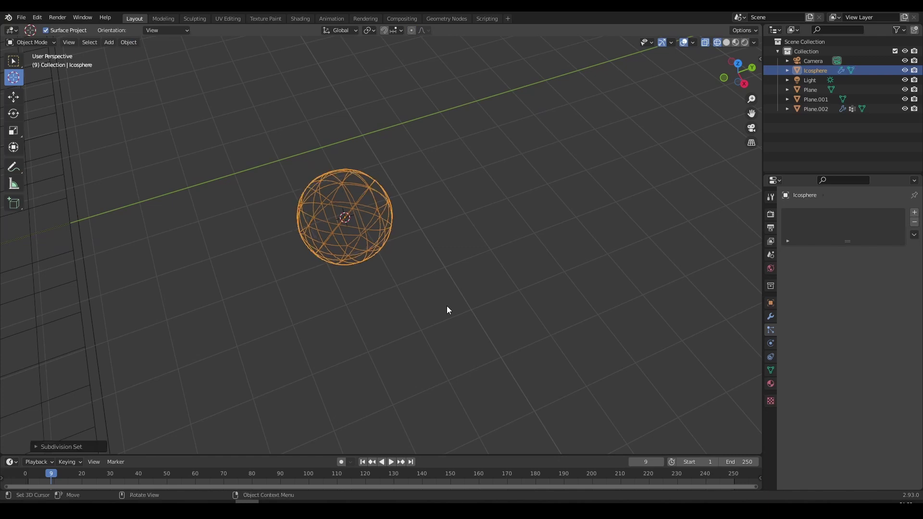
pyautogui.scroll(1, 374, 238)
pyautogui.click(771, 317)
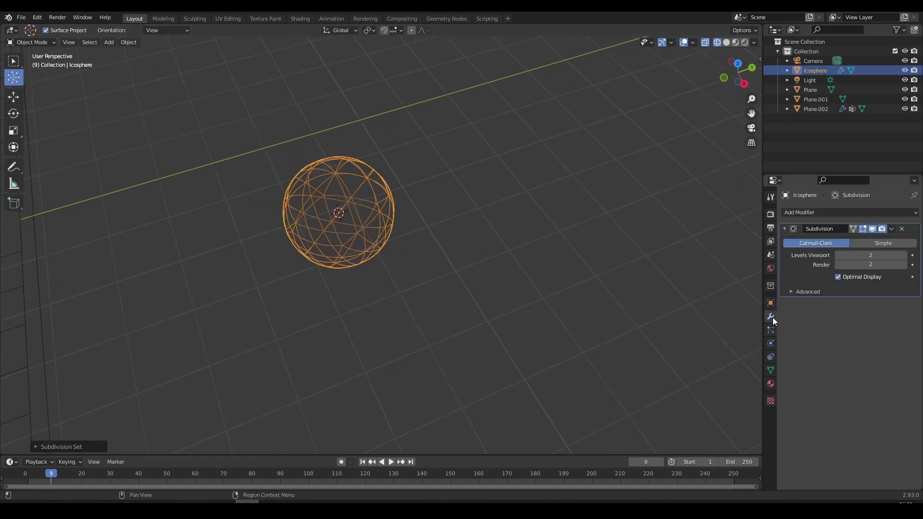
pyautogui.click(892, 229)
pyautogui.click(862, 241)
# Show the ico sphere in solid shading and randomly select its vertices with a ratio of 0.045 and seed 1
pyautogui.press('Tab')
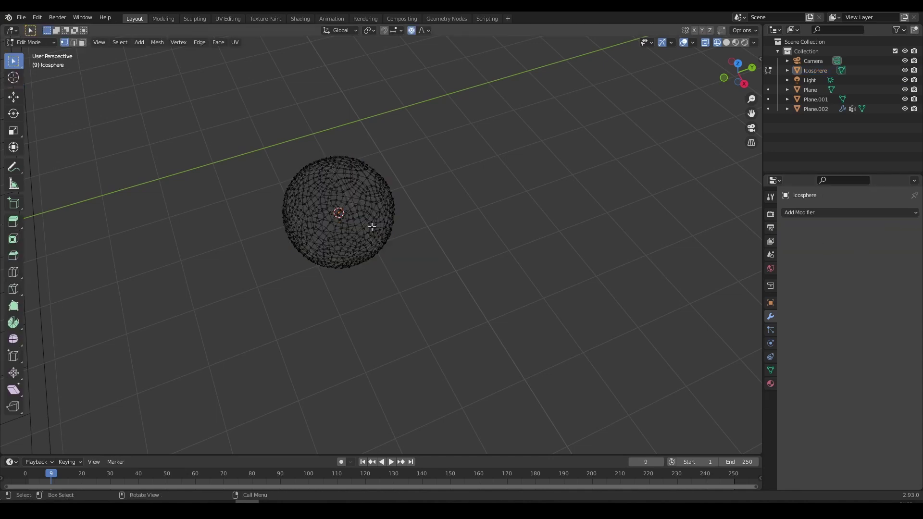
pyautogui.press('z')
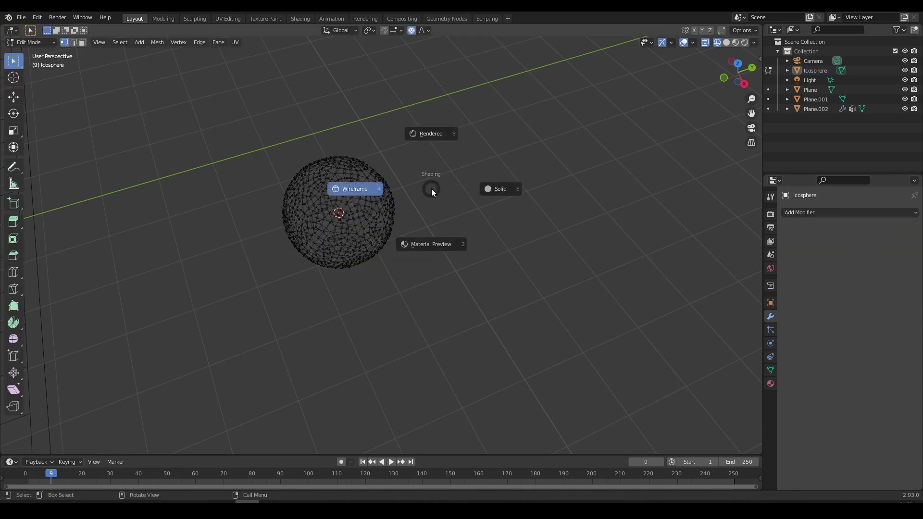
pyautogui.click(498, 188)
pyautogui.moveTo(509, 189)
pyautogui.mouseDown(button='middle')
pyautogui.moveTo(476, 203)
pyautogui.moveTo(476, 274)
pyautogui.moveTo(205, 300)
pyautogui.mouseUp(button='middle')
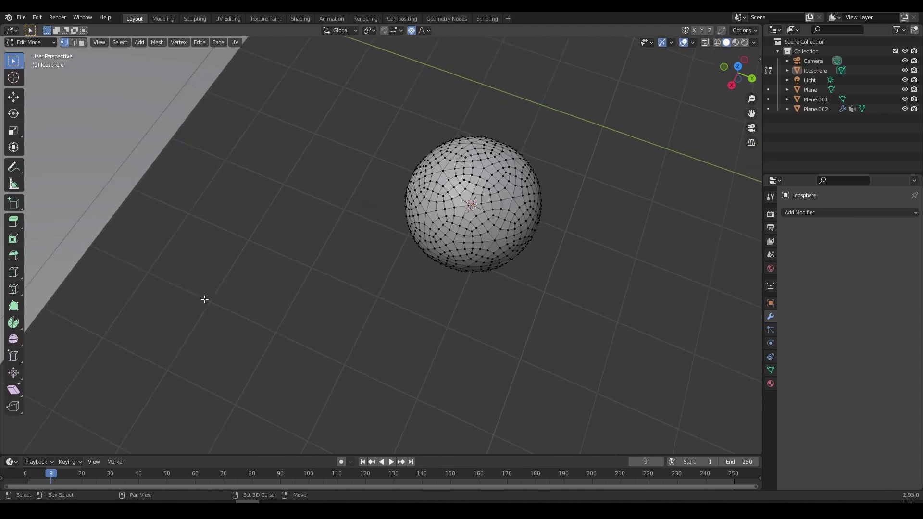
pyautogui.click(120, 43)
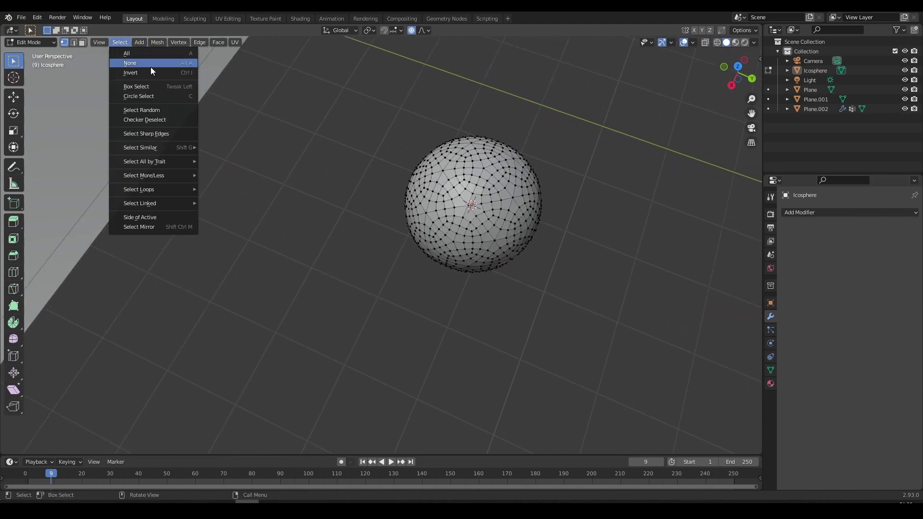
pyautogui.click(142, 110)
pyautogui.keyDown('shift'); pyautogui.moveTo(389, 239); pyautogui.dragTo(359, 239, button='middle'); pyautogui.keyUp('shift')
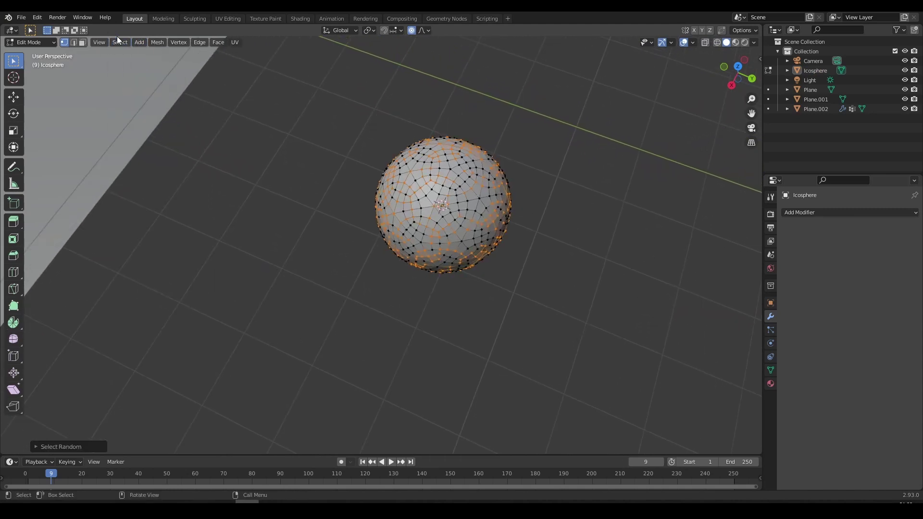
pyautogui.click(56, 446)
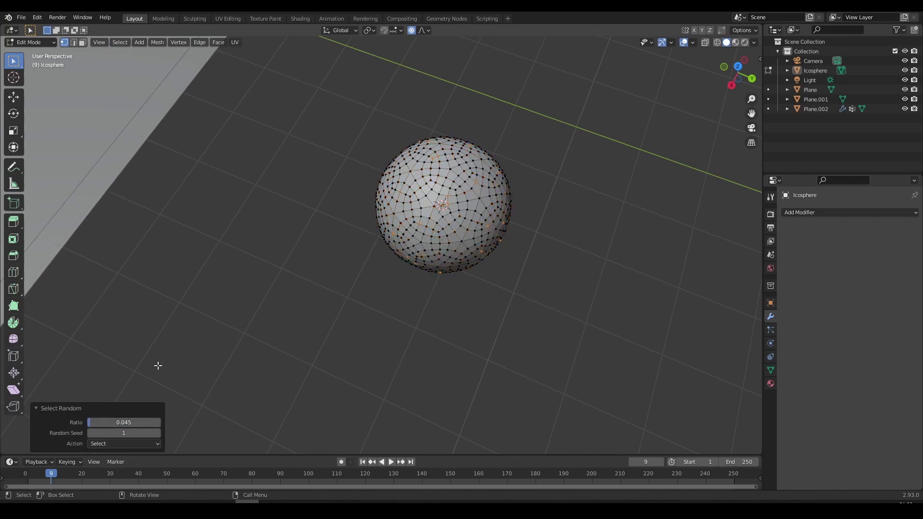
# Scale the selected vertices outward by about 1.73 with smooth proportional falloff and a proportional size of about 0.51
pyautogui.scroll(-10, 303, 261)
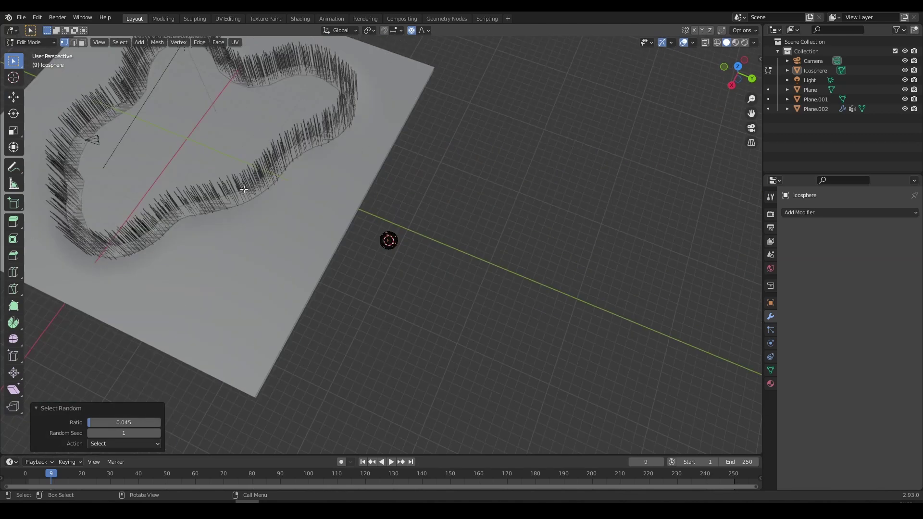
pyautogui.scroll(10, 389, 294)
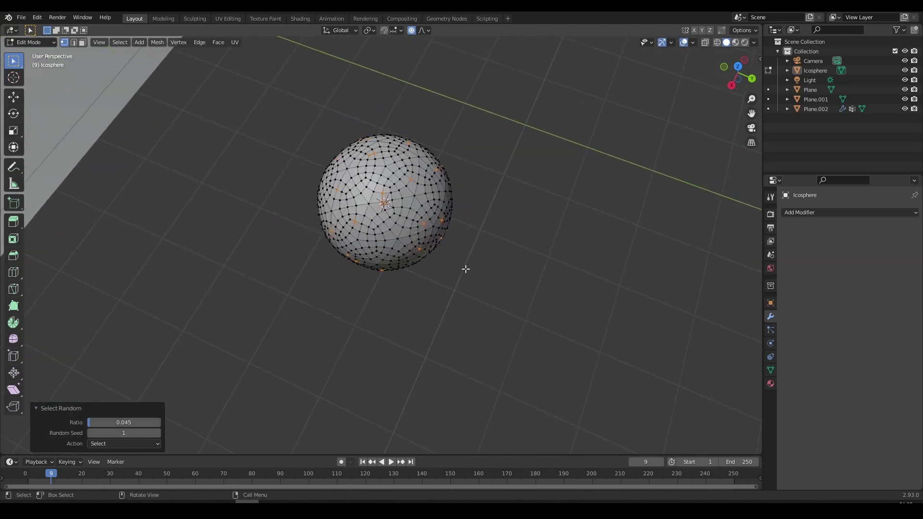
pyautogui.press('s')
pyautogui.scroll(5, 476, 280)
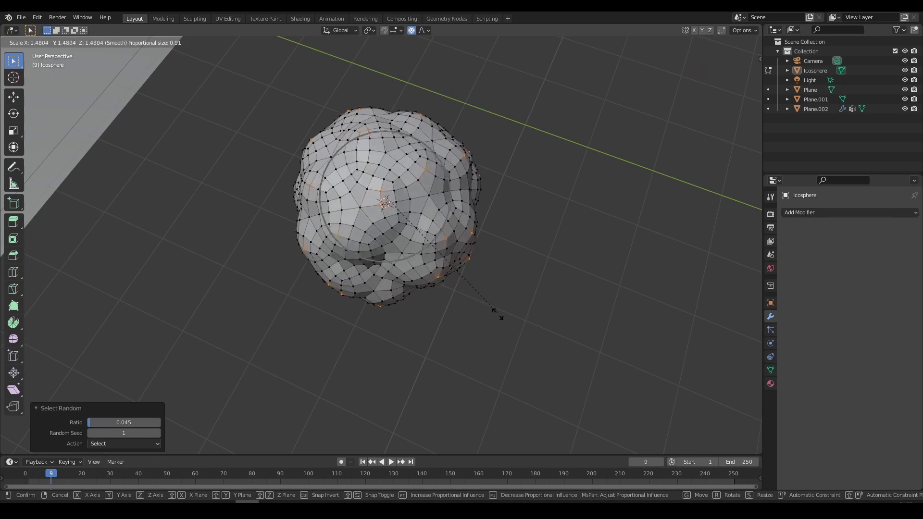
pyautogui.scroll(6, 500, 319)
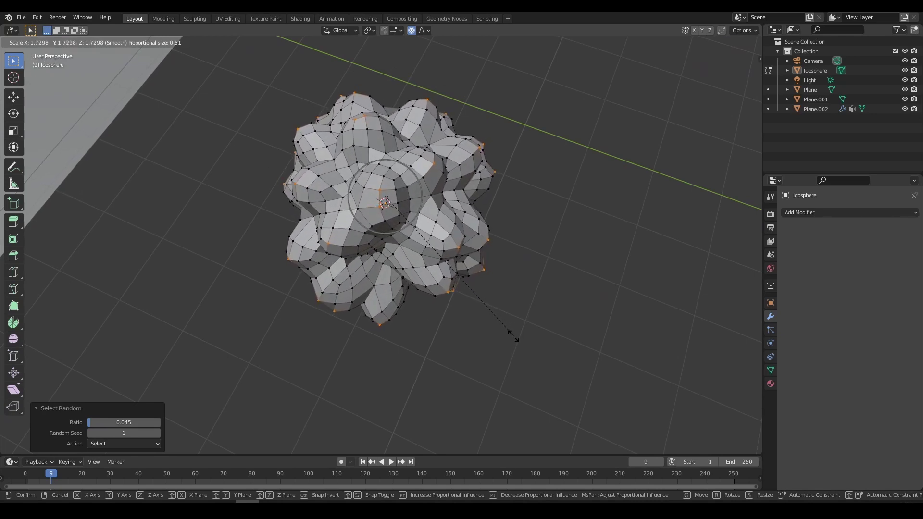
pyautogui.click(516, 343)
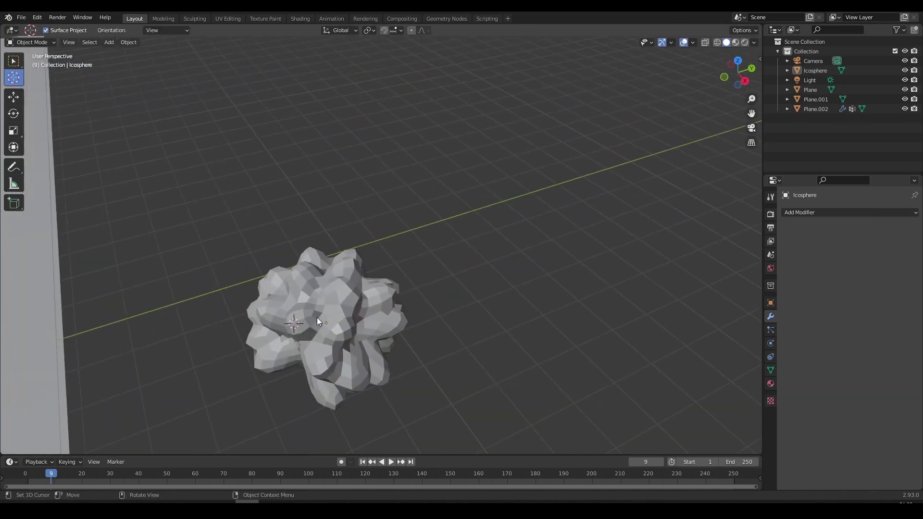
# Apply smooth shading to the spiky ico sphere and save the file
pyautogui.rightClick(317, 318)
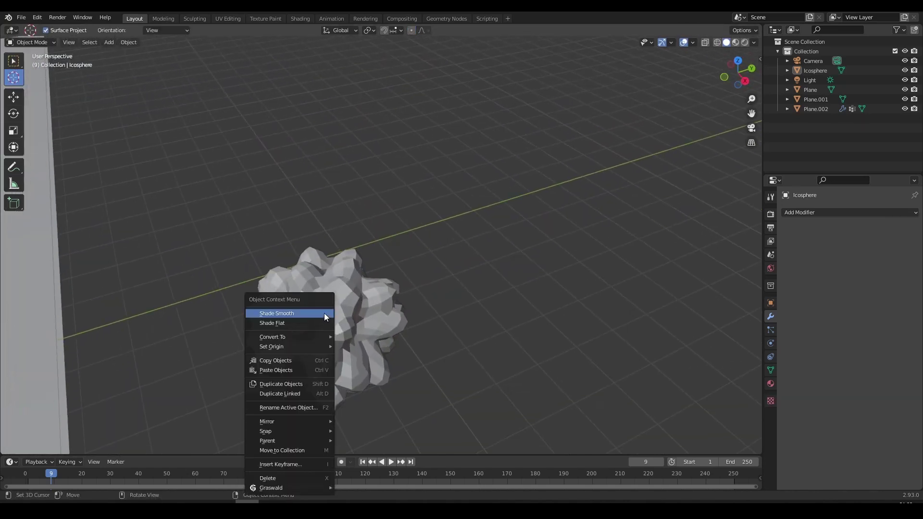
pyautogui.click(366, 295)
pyautogui.click(316, 294)
pyautogui.rightClick(315, 293)
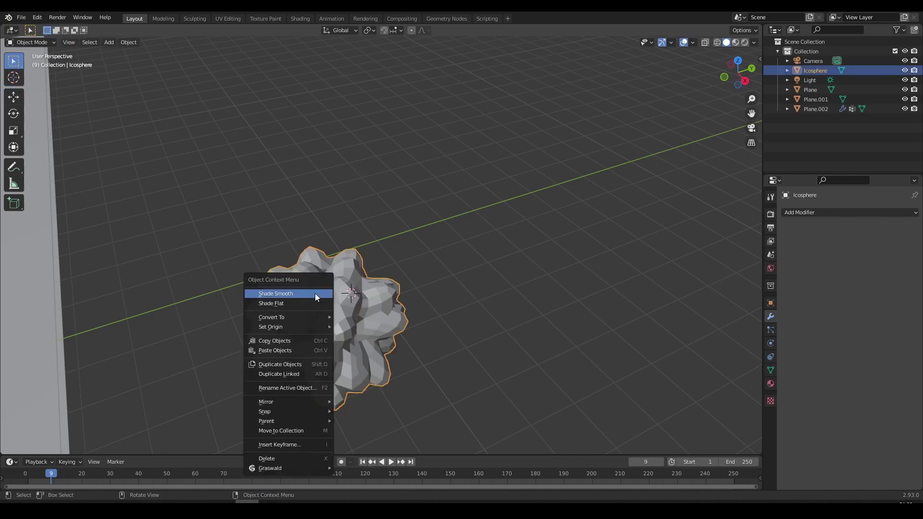
pyautogui.click(313, 294)
pyautogui.scroll(-4, 406, 281)
pyautogui.moveTo(457, 263); pyautogui.dragTo(426, 239, button='middle')
pyautogui.click(427, 239)
pyautogui.hotkey('ctrl', 's')
# Set the foam strip's hair particles to render as Object, with the spiky ico sphere as the instance object
pyautogui.scroll(5, 466, 237)
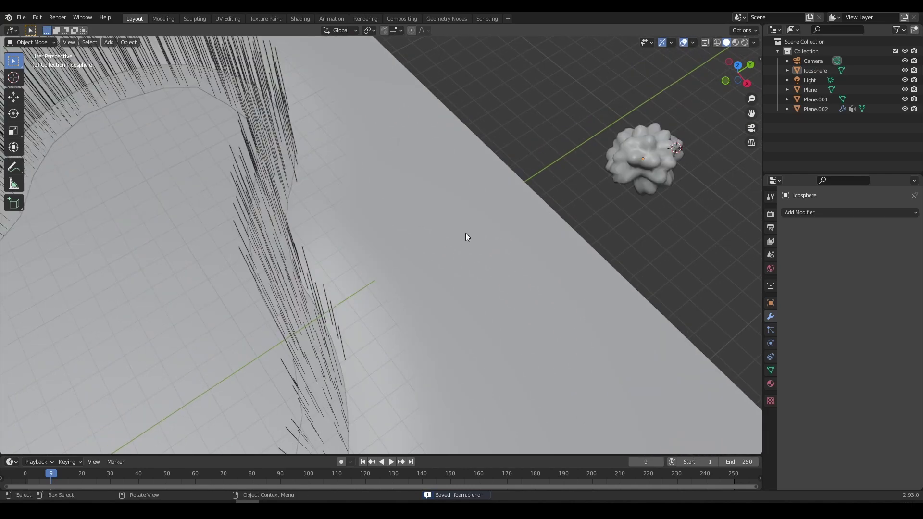
pyautogui.click(298, 160)
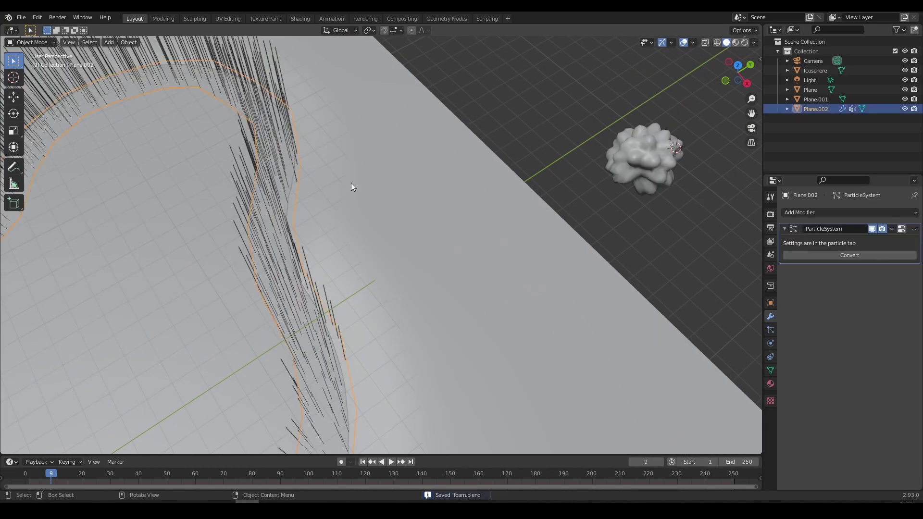
pyautogui.click(771, 330)
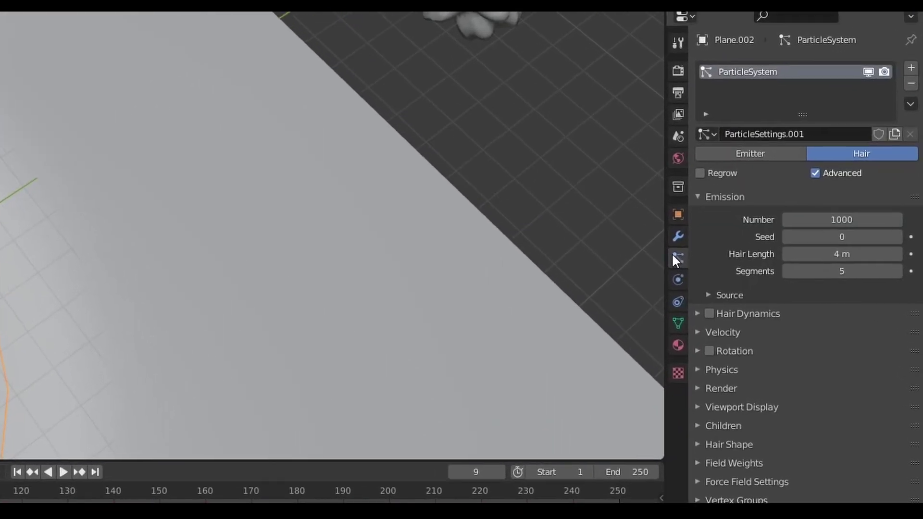
pyautogui.scroll(-2, 756, 321)
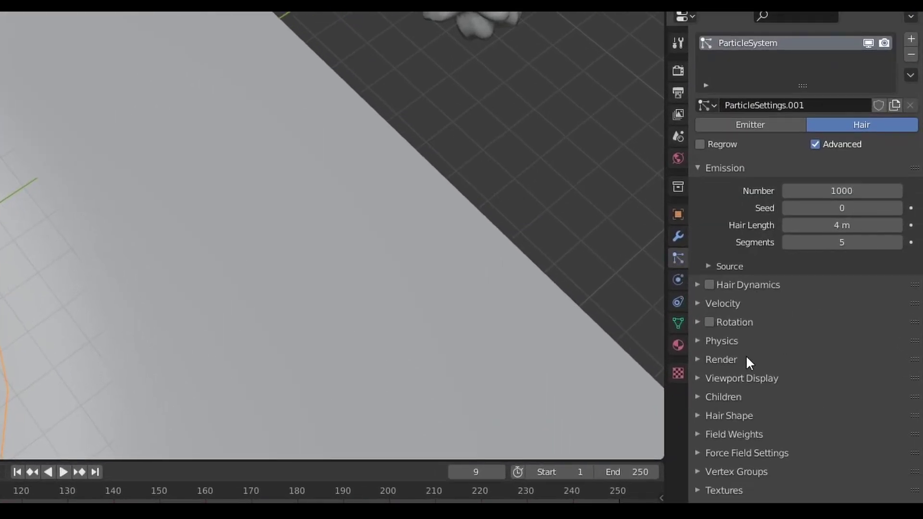
pyautogui.click(720, 360)
pyautogui.scroll(-8, 747, 275)
pyautogui.click(809, 195)
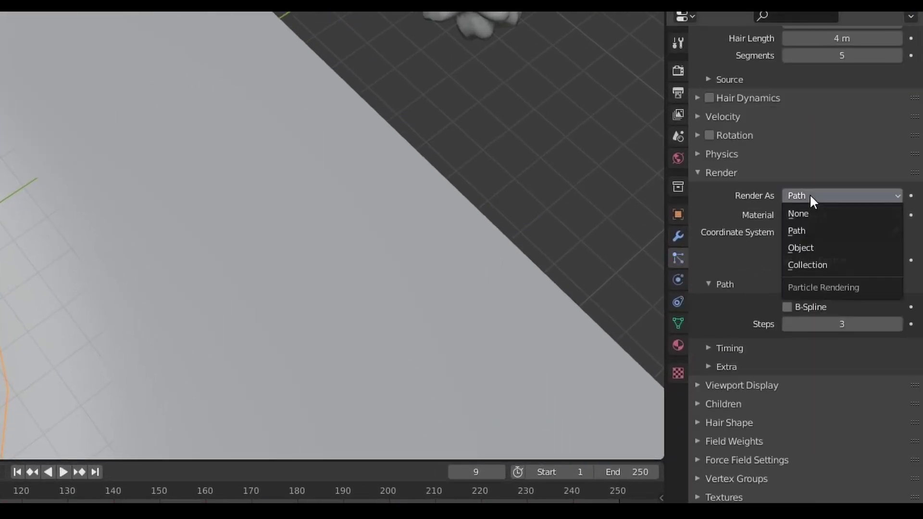
pyautogui.click(818, 248)
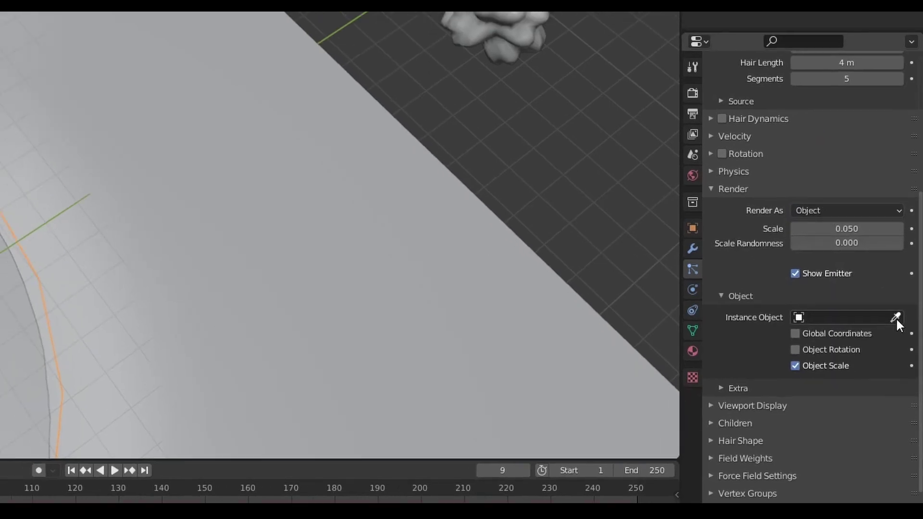
pyautogui.click(895, 317)
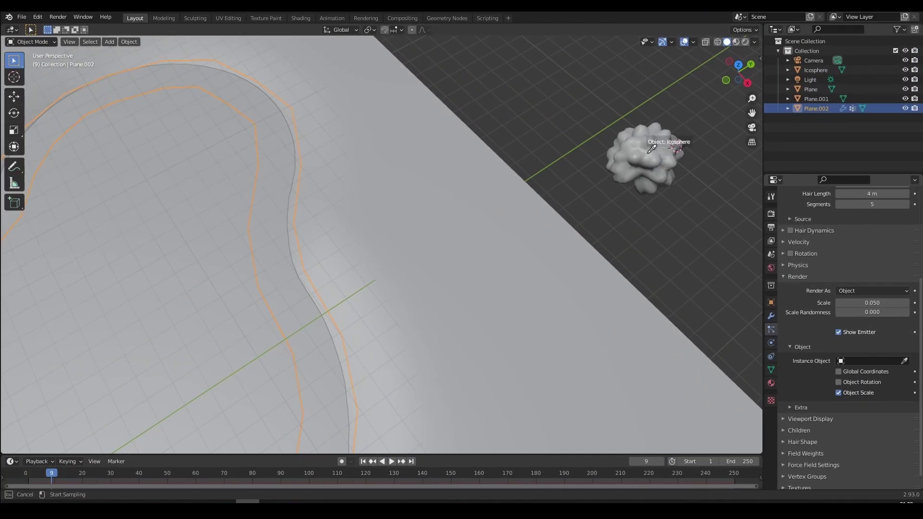
pyautogui.click(652, 145)
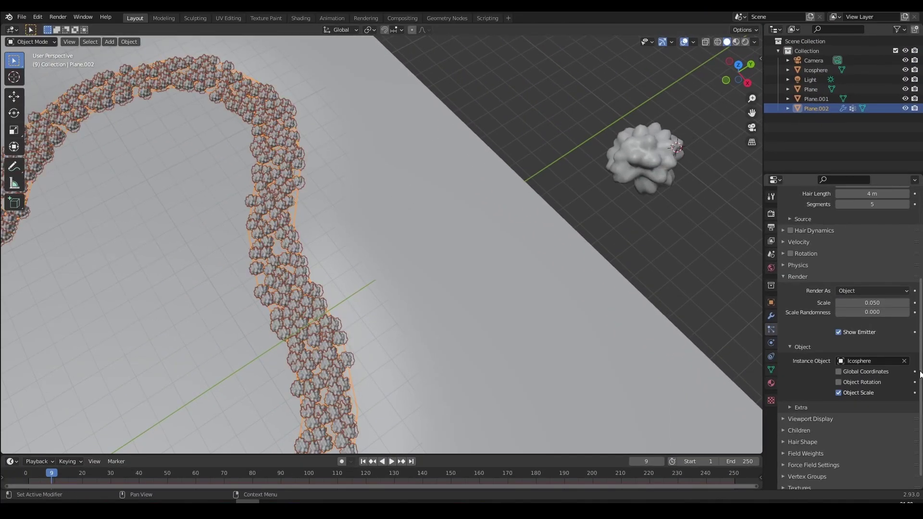
pyautogui.click(875, 293)
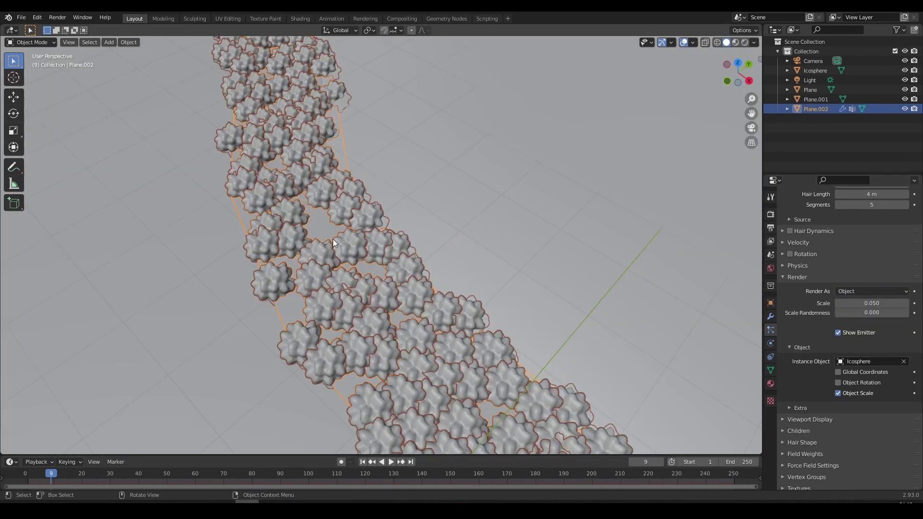
# Select the spiky ico sphere beside the ground plane and switch to the Shading workspace
pyautogui.moveTo(332, 239); pyautogui.dragTo(570, 211, button='middle')
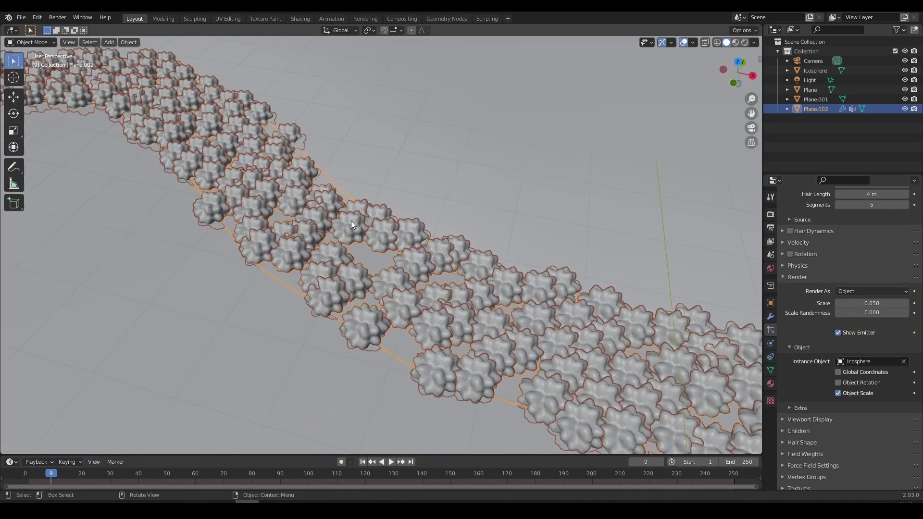
pyautogui.keyDown('shift'); pyautogui.moveTo(351, 220); pyautogui.dragTo(437, 261, button='middle'); pyautogui.keyUp('shift')
pyautogui.scroll(-7, 515, 232)
pyautogui.scroll(4, 394, 262)
pyautogui.moveTo(515, 233); pyautogui.dragTo(299, 257, button='middle')
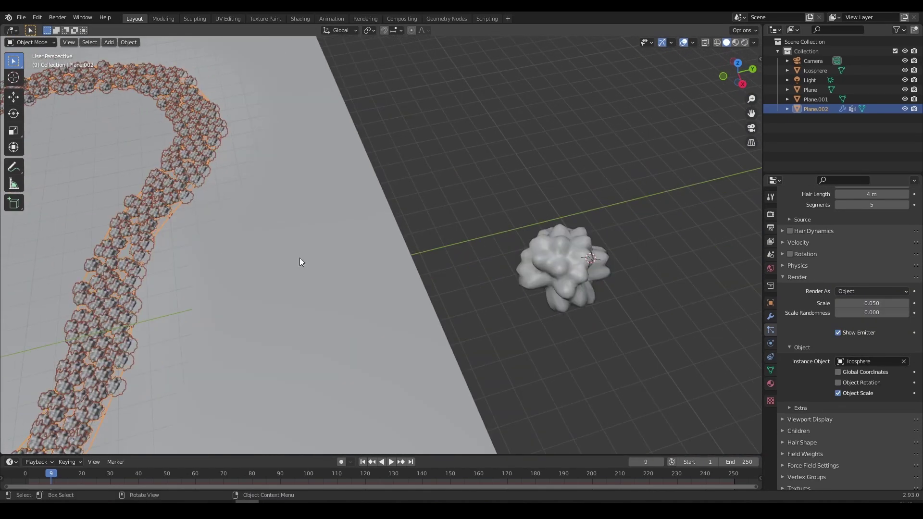
pyautogui.click(569, 254)
pyautogui.scroll(-4, 569, 254)
pyautogui.moveTo(557, 256); pyautogui.dragTo(551, 251, button='middle')
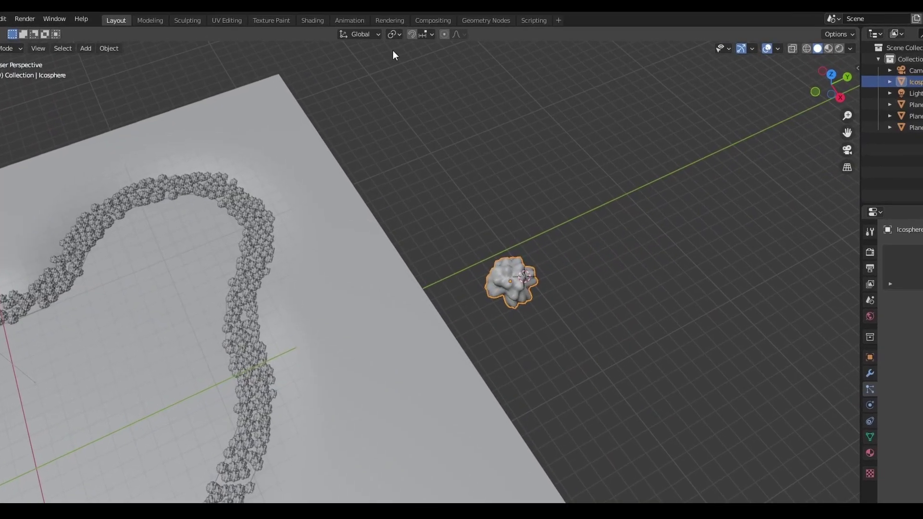
pyautogui.click(336, 23)
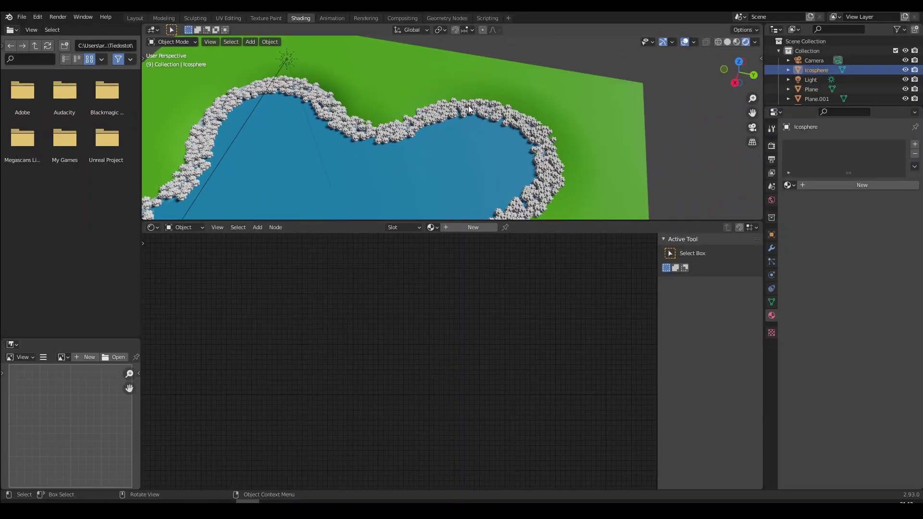
# Assign the existing Foams material to the spiky ico sphere
pyautogui.moveTo(526, 129); pyautogui.dragTo(402, 182, button='middle')
pyautogui.scroll(6, 401, 182)
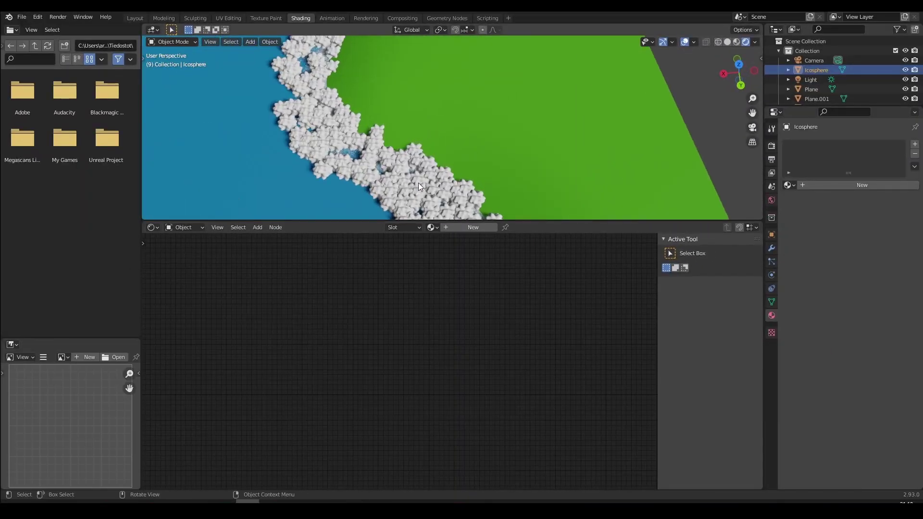
pyautogui.scroll(-4, 420, 183)
pyautogui.scroll(-7, 669, 137)
pyautogui.keyDown('shift'); pyautogui.moveTo(669, 136); pyautogui.dragTo(495, 126, button='middle'); pyautogui.keyUp('shift')
pyautogui.moveTo(495, 125); pyautogui.dragTo(471, 143, button='middle')
pyautogui.press('KP_Decimal')
pyautogui.click(432, 227)
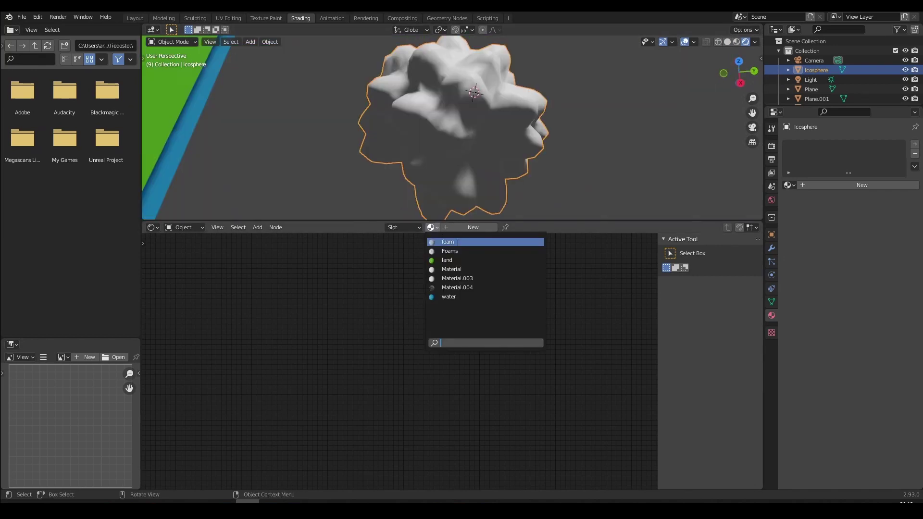
pyautogui.click(458, 251)
pyautogui.scroll(-3, 478, 132)
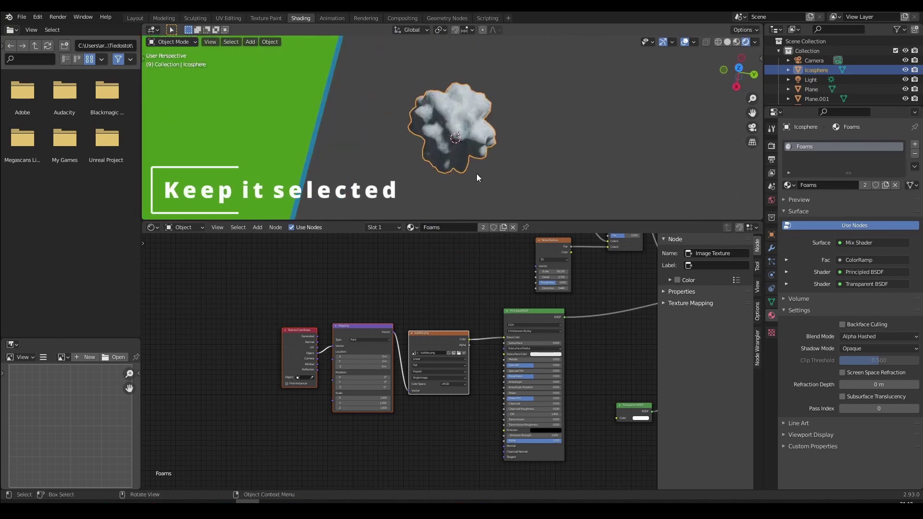
# Make the spiky ico sphere's Foams material an independent copy
pyautogui.scroll(3, 476, 174)
pyautogui.click(535, 148)
pyautogui.moveTo(535, 148); pyautogui.dragTo(416, 71, button='middle')
pyautogui.scroll(6, 540, 109)
pyautogui.moveTo(540, 108); pyautogui.dragTo(478, 109, button='middle')
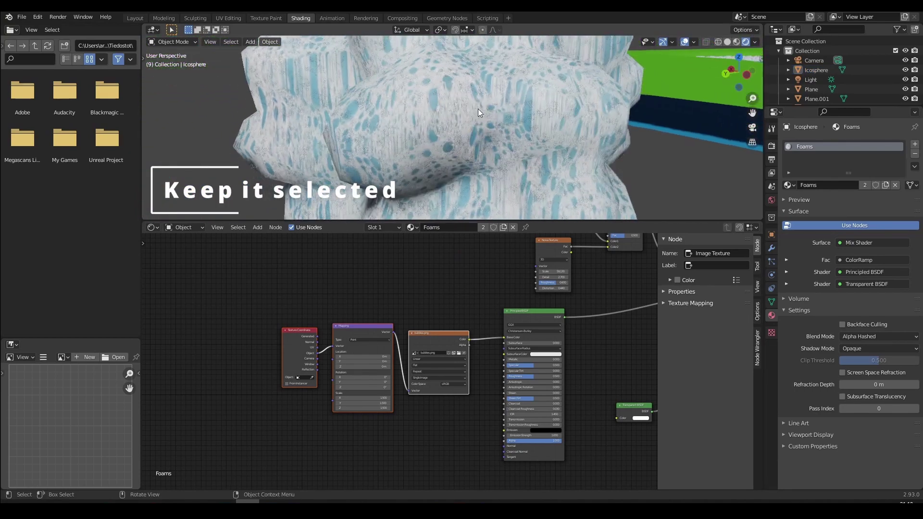
pyautogui.scroll(-5, 478, 108)
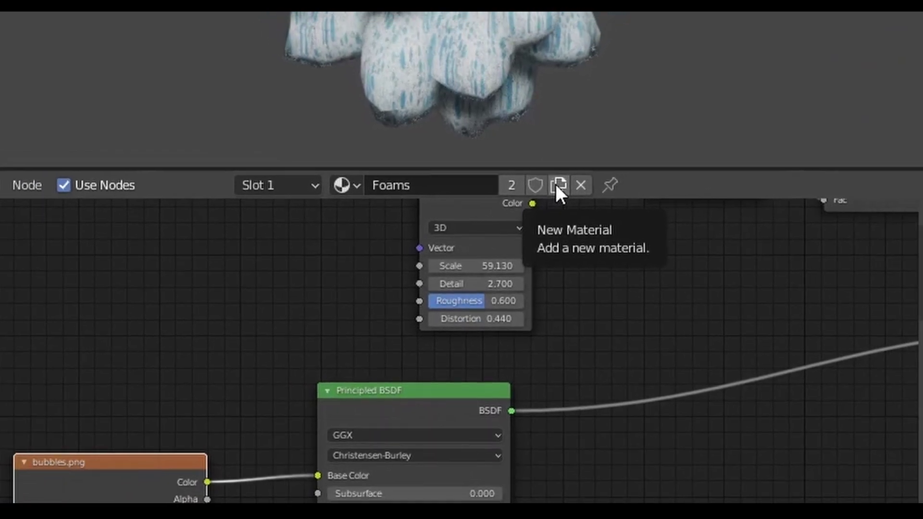
pyautogui.click(559, 185)
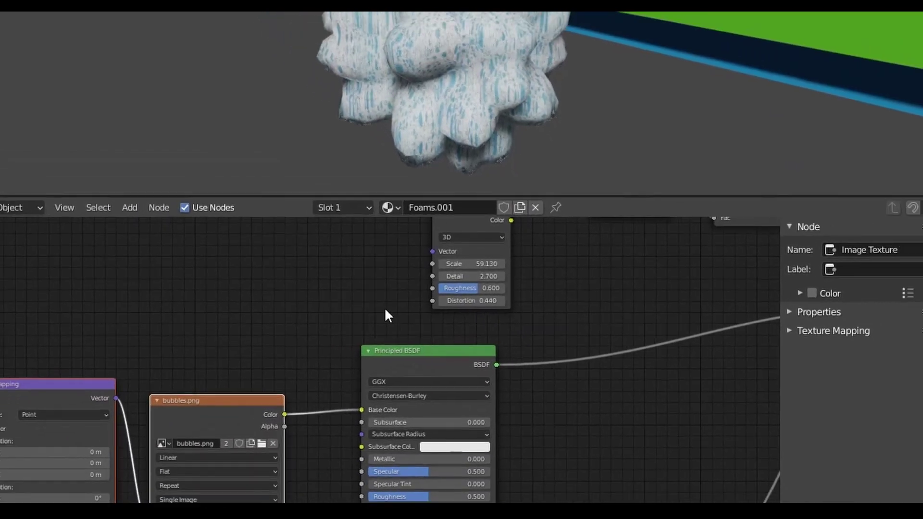
# Switch the bubbles.png texture's projection in the ico sphere's copied material to Box, set Blend to 0.559, and save the file
pyautogui.moveTo(431, 25); pyautogui.dragTo(500, 36, button='middle')
pyautogui.moveTo(182, 407); pyautogui.dragTo(514, 342, button='middle')
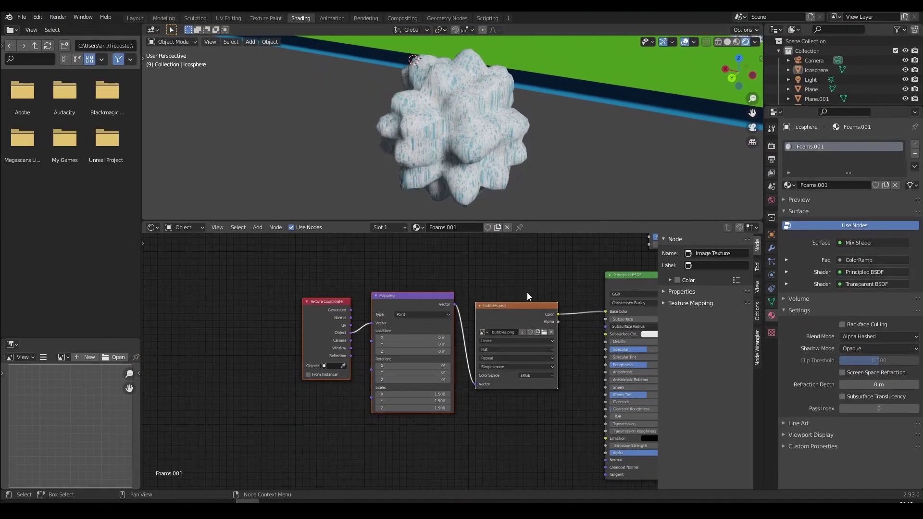
pyautogui.scroll(5, 528, 291)
pyautogui.moveTo(528, 290); pyautogui.dragTo(440, 292, button='middle')
pyautogui.scroll(3, 440, 292)
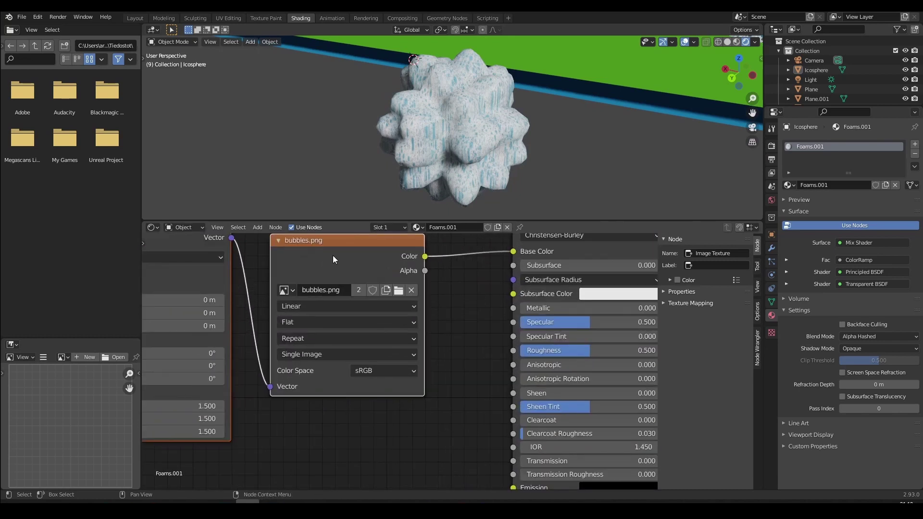
pyautogui.moveTo(321, 236); pyautogui.dragTo(339, 242)
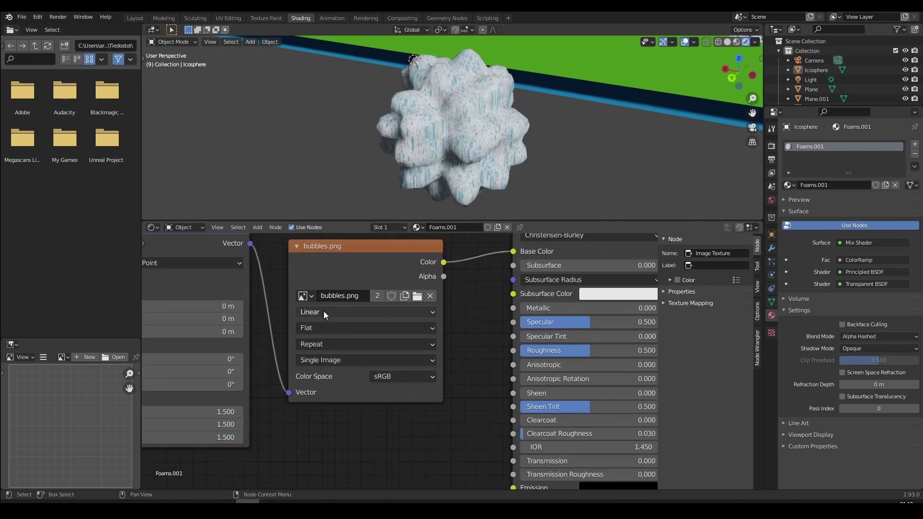
pyautogui.click(319, 328)
pyautogui.click(321, 355)
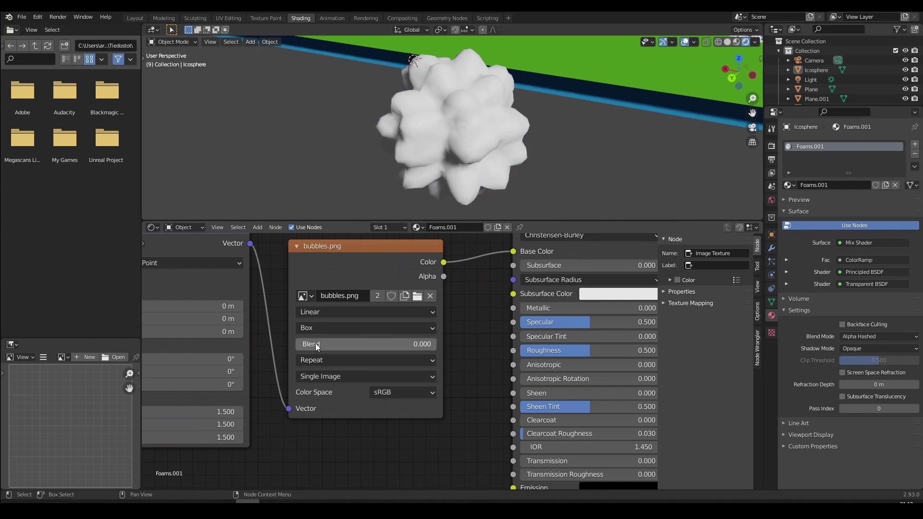
pyautogui.moveTo(318, 343); pyautogui.dragTo(340, 343)
pyautogui.moveTo(414, 60); pyautogui.dragTo(533, 193, button='middle')
pyautogui.hotkey('ctrl', 's')
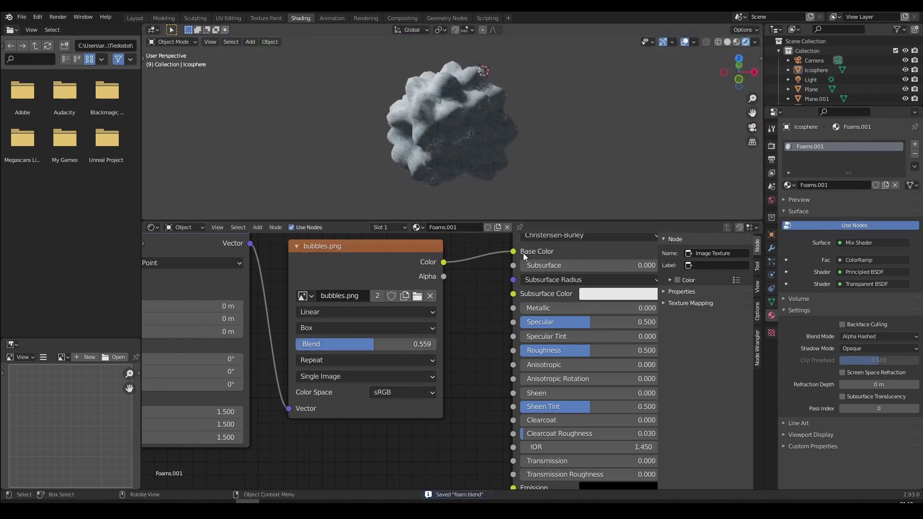
# Assign the particles vertex group to both Density and Length in the shoreline foam strip's particle system and save the file
pyautogui.scroll(1, 601, 332)
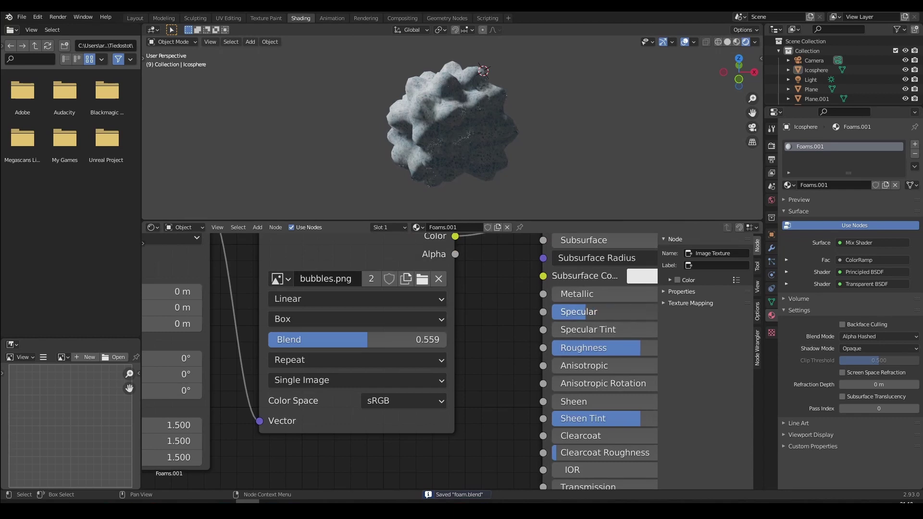
pyautogui.scroll(-11, 516, 122)
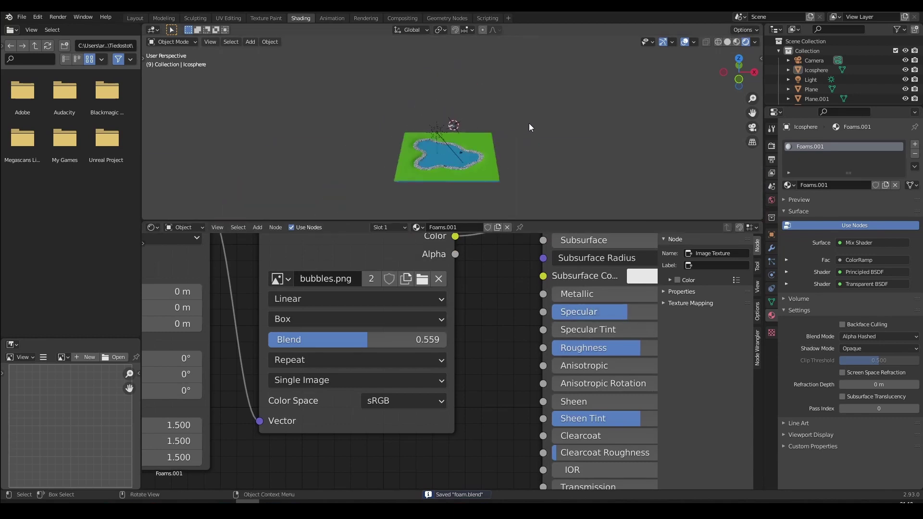
pyautogui.moveTo(529, 124); pyautogui.dragTo(416, 160, button='middle')
pyautogui.scroll(8, 382, 154)
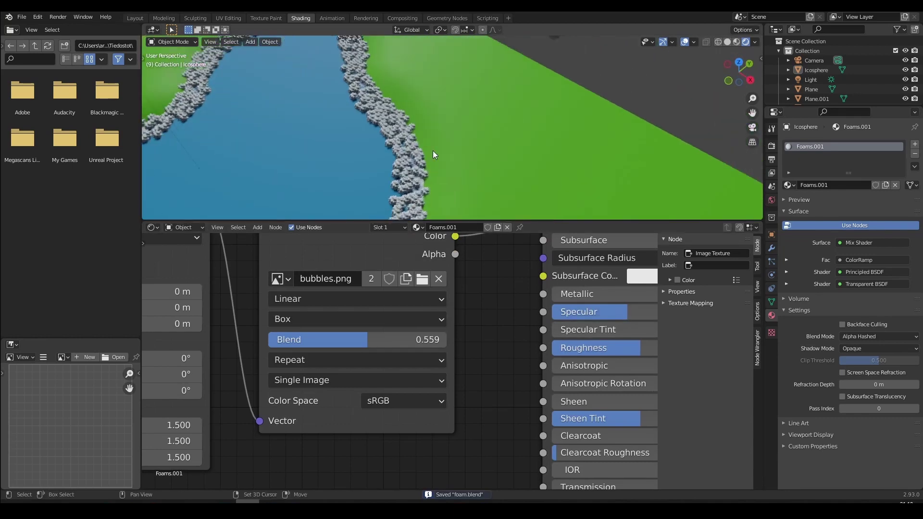
pyautogui.click(385, 103)
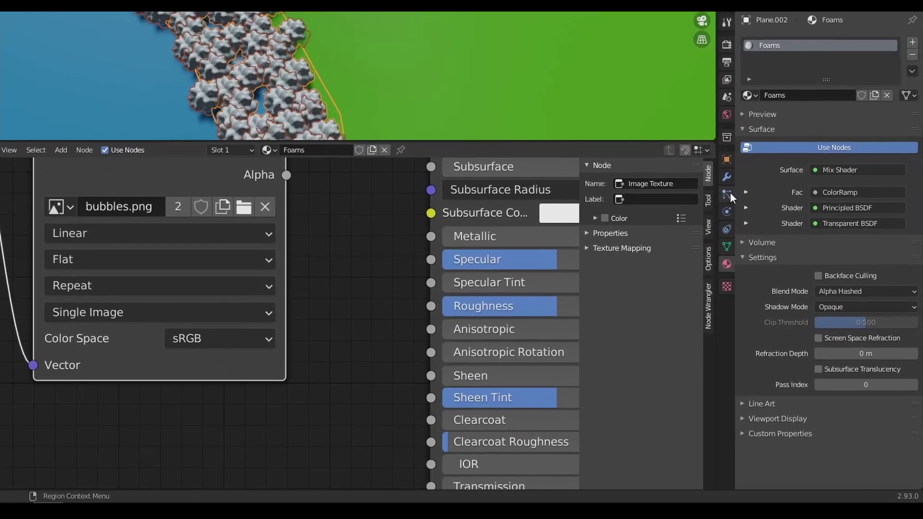
pyautogui.click(771, 261)
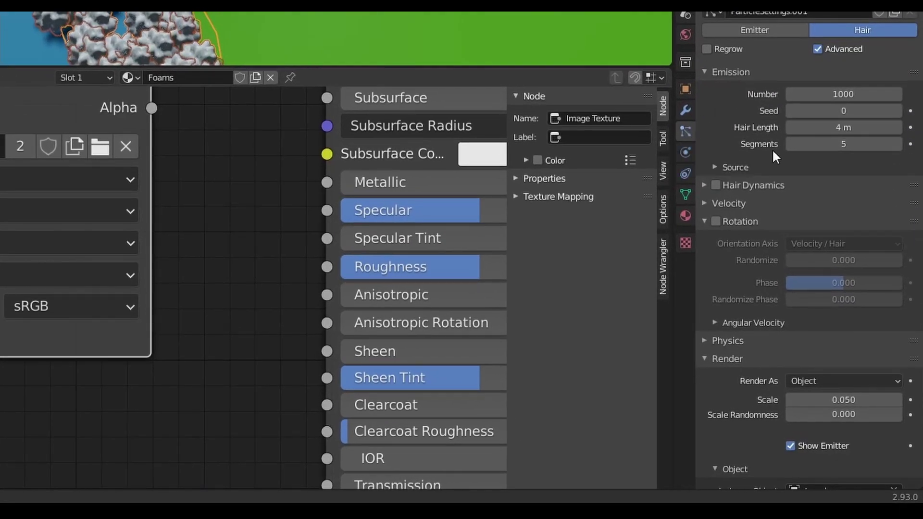
pyautogui.scroll(-8, 752, 244)
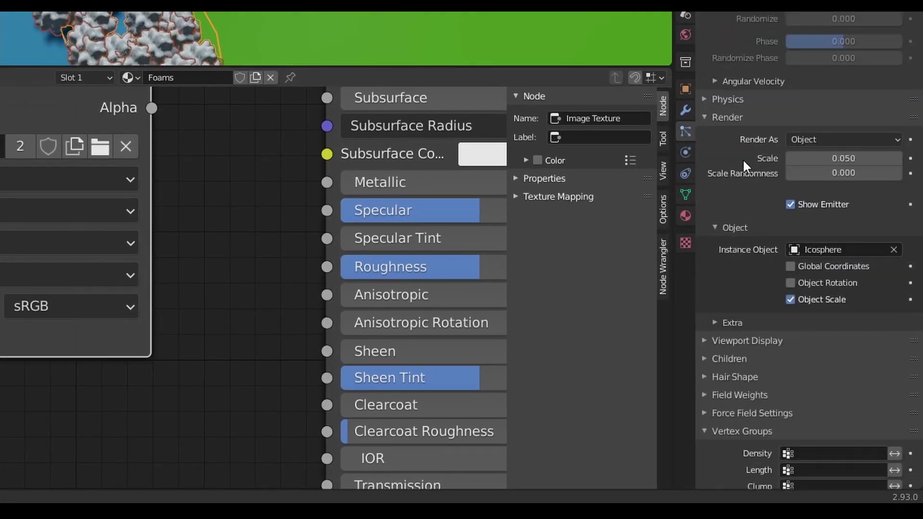
pyautogui.scroll(-8, 743, 159)
pyautogui.scroll(-1, 749, 192)
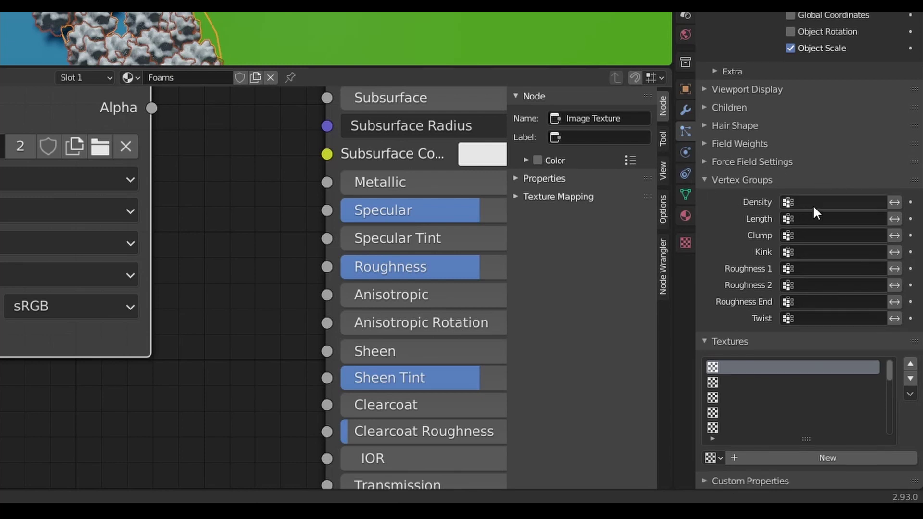
pyautogui.click(823, 200)
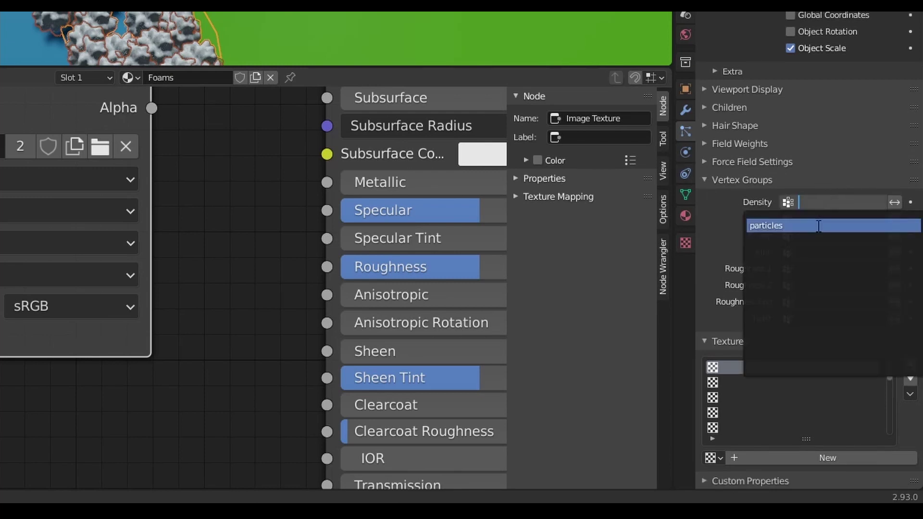
pyautogui.click(819, 226)
pyautogui.click(810, 217)
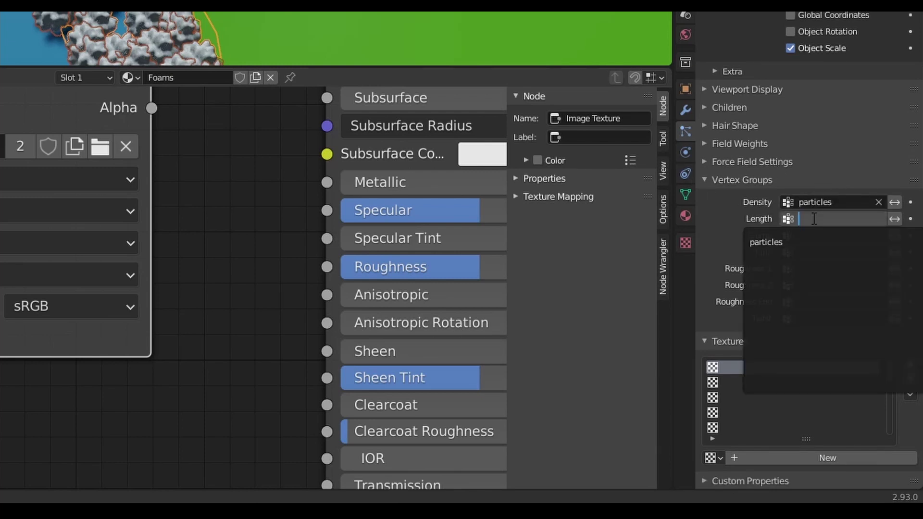
pyautogui.click(811, 241)
pyautogui.hotkey('ctrl', 's')
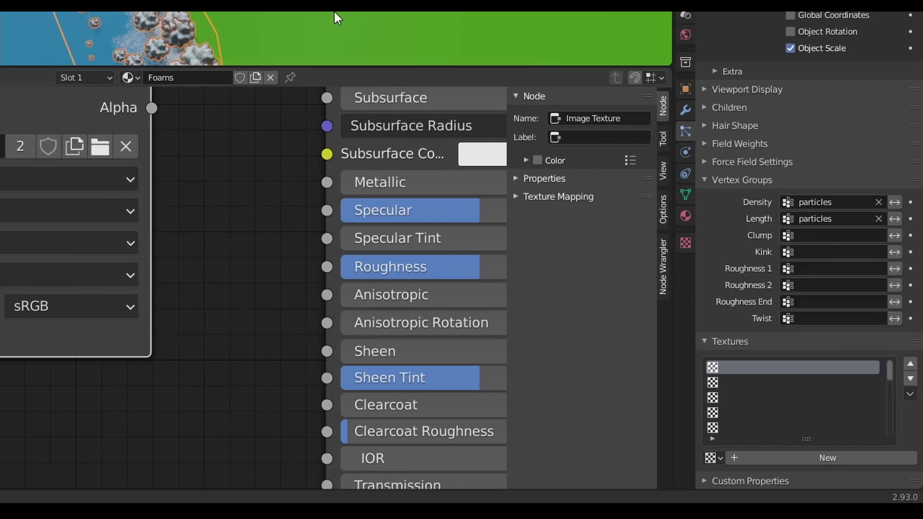
# Move the black stop of the foam strip material's ColorRamp toward the white end
pyautogui.moveTo(514, 99); pyautogui.dragTo(451, 117, button='middle')
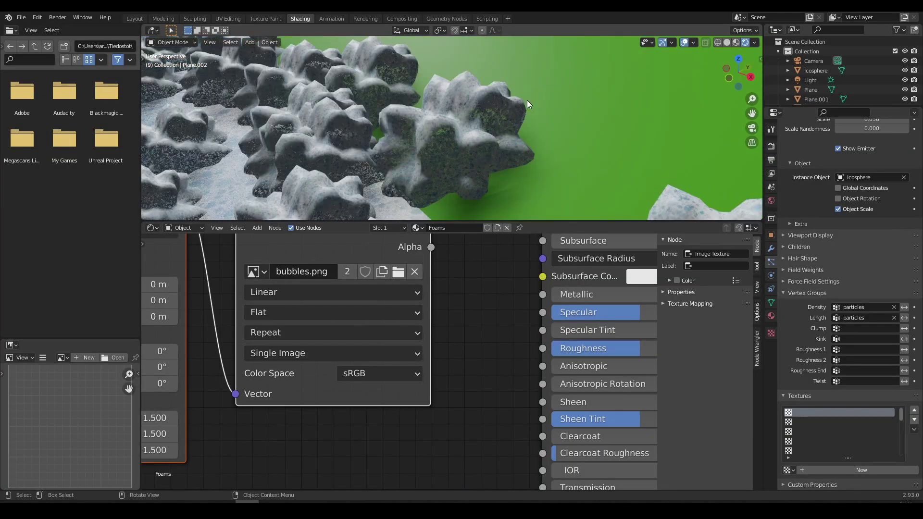
pyautogui.scroll(-4, 527, 102)
pyautogui.moveTo(527, 103); pyautogui.dragTo(447, 129, button='middle')
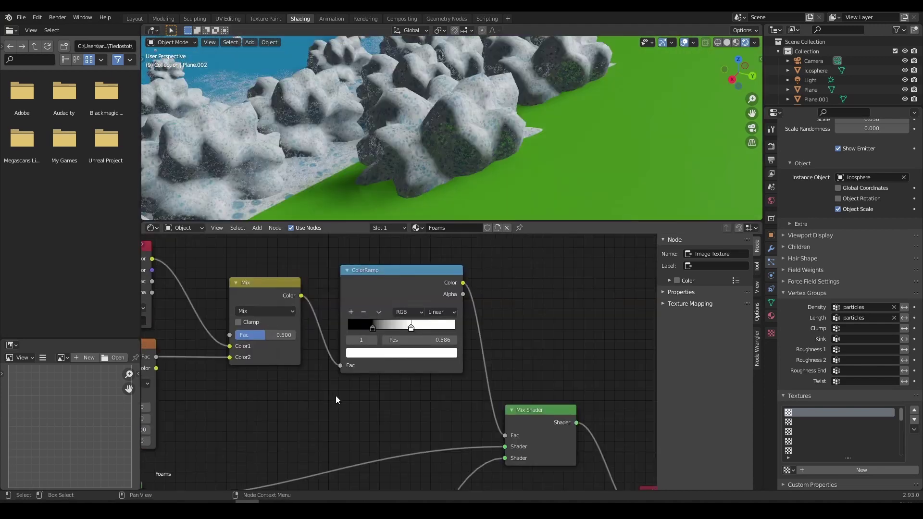
pyautogui.scroll(3, 335, 396)
pyautogui.moveTo(365, 319); pyautogui.dragTo(429, 319)
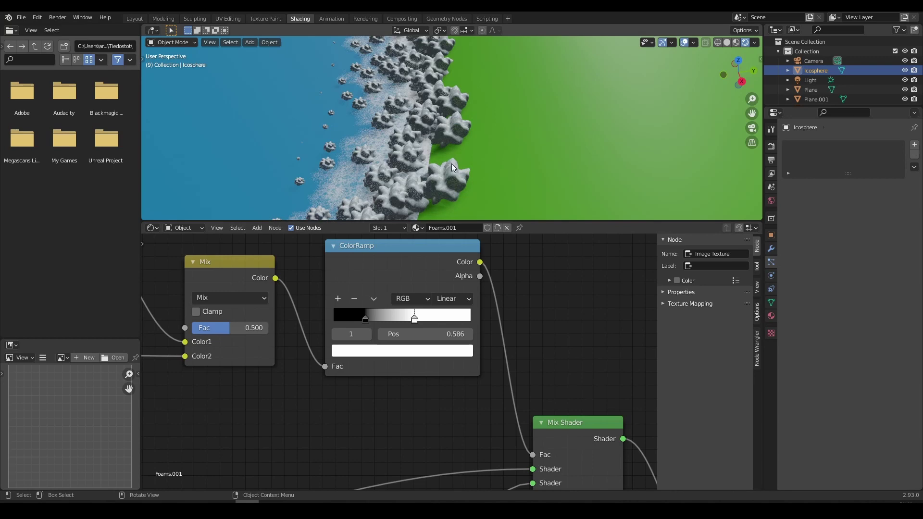
# Move the black stop of the ico sphere material's ColorRamp close to zero, set the white stop to 0.418, and save the file
pyautogui.scroll(-5, 452, 164)
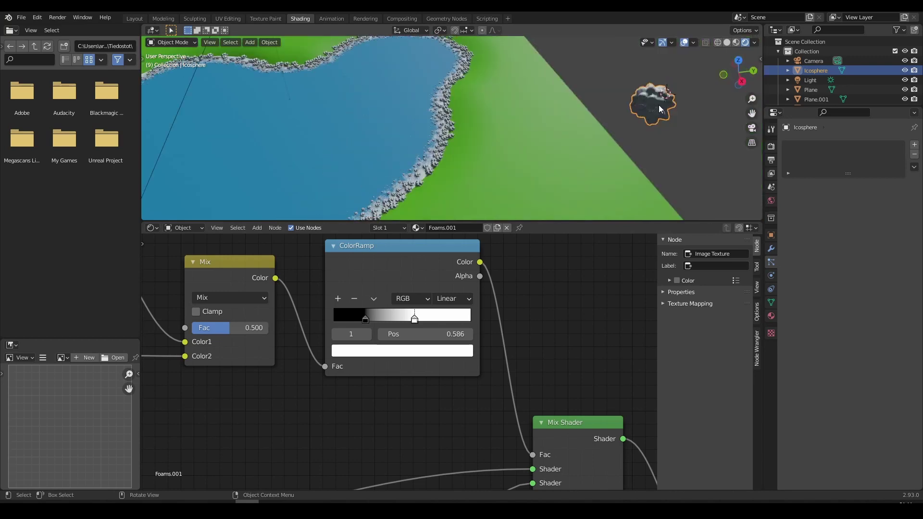
pyautogui.scroll(2, 445, 152)
pyautogui.scroll(5, 445, 155)
pyautogui.moveTo(361, 315)
pyautogui.mouseDown()
pyautogui.moveTo(406, 318)
pyautogui.moveTo(344, 319)
pyautogui.mouseUp()
pyautogui.scroll(5, 436, 163)
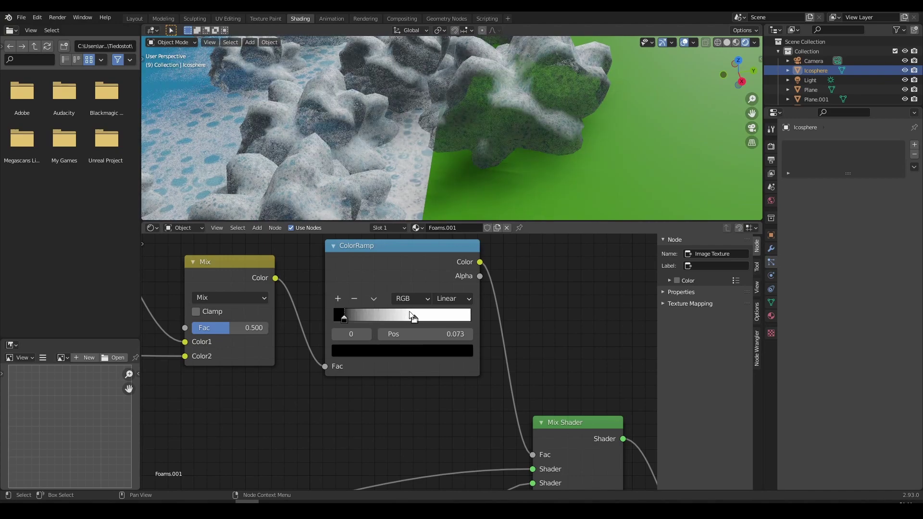
pyautogui.moveTo(412, 316); pyautogui.dragTo(392, 318)
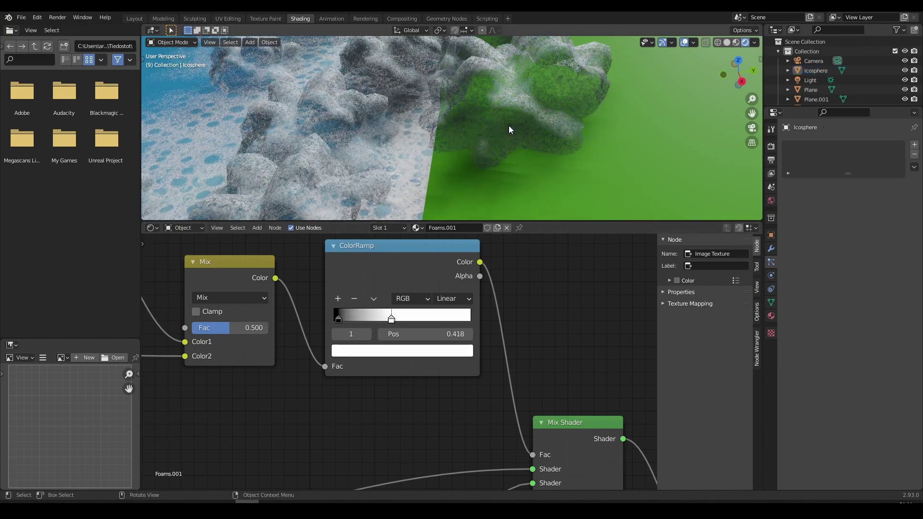
pyautogui.scroll(-8, 508, 126)
pyautogui.moveTo(509, 126); pyautogui.dragTo(495, 120, button='middle')
pyautogui.scroll(4, 495, 120)
pyautogui.hotkey('ctrl', 's')
# Nudge the Foam Attribute node in Foams.001 and move the ColorRamp's white stop further toward the black stop
pyautogui.scroll(-3, 489, 316)
pyautogui.moveTo(257, 298); pyautogui.dragTo(393, 303, button='middle')
pyautogui.scroll(2, 394, 303)
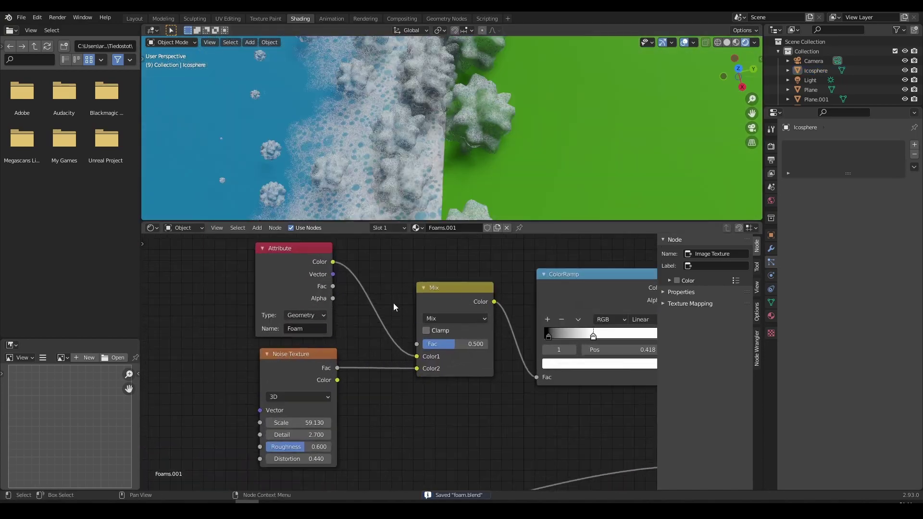
pyautogui.moveTo(305, 262); pyautogui.dragTo(306, 262)
pyautogui.moveTo(395, 267); pyautogui.dragTo(318, 301, button='middle')
pyautogui.moveTo(304, 276); pyautogui.dragTo(304, 277)
pyautogui.moveTo(283, 310)
pyautogui.mouseDown()
pyautogui.moveTo(306, 304)
pyautogui.moveTo(287, 305)
pyautogui.mouseUp()
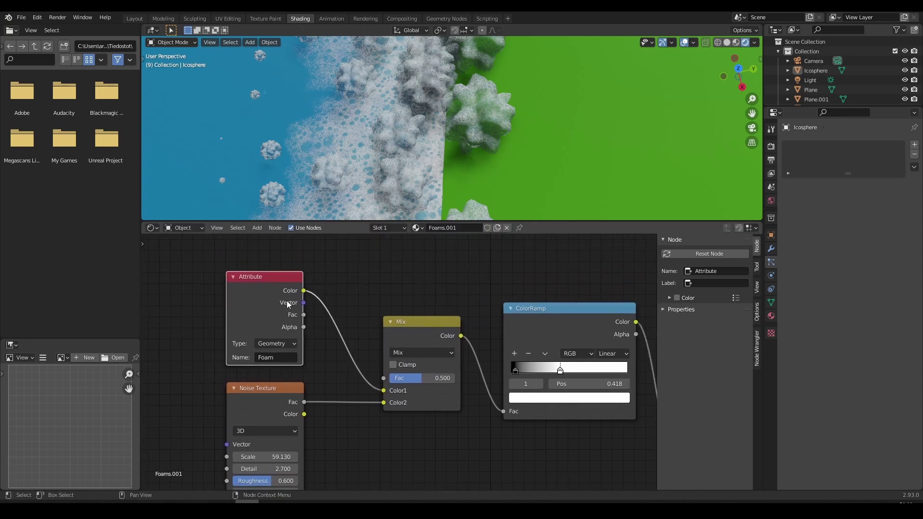
pyautogui.scroll(-4, 537, 173)
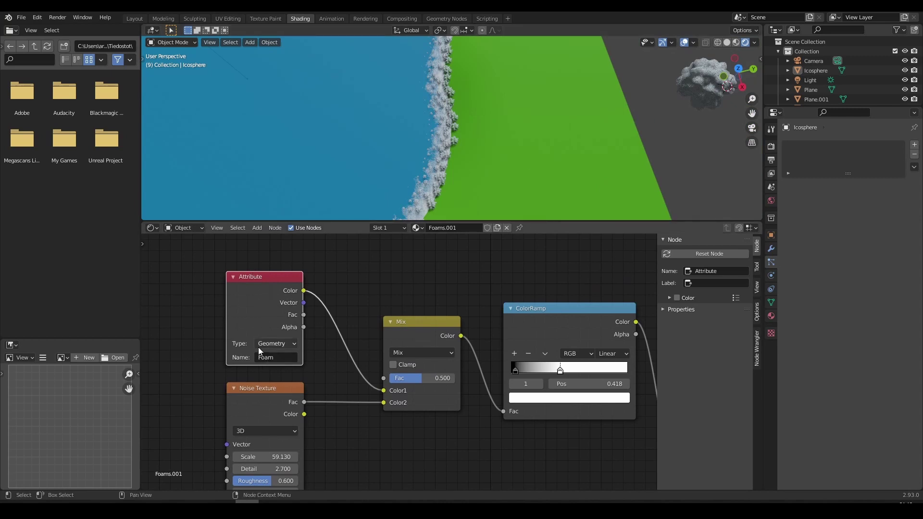
pyautogui.scroll(3, 402, 355)
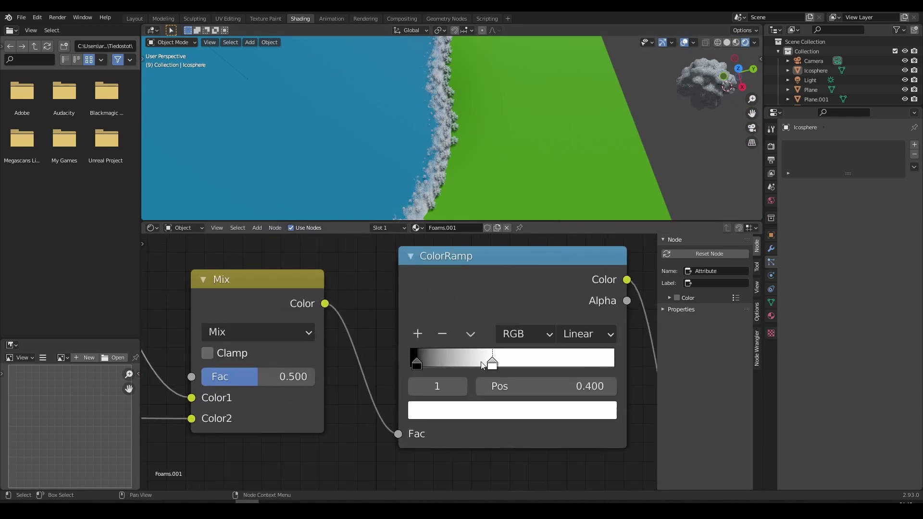
pyautogui.moveTo(483, 365); pyautogui.dragTo(464, 364)
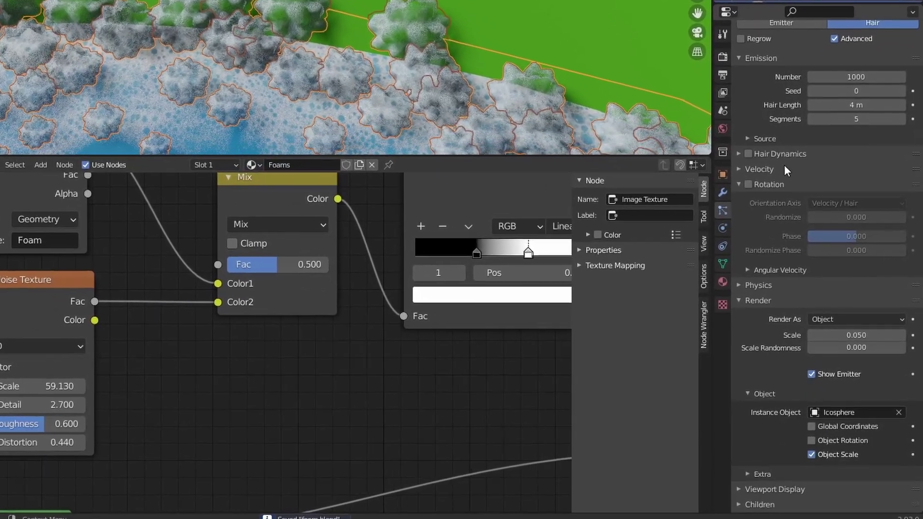
# Enable rotation for the foam strip's hair particles and set the orientation axis to Normal
pyautogui.scroll(-3, 787, 170)
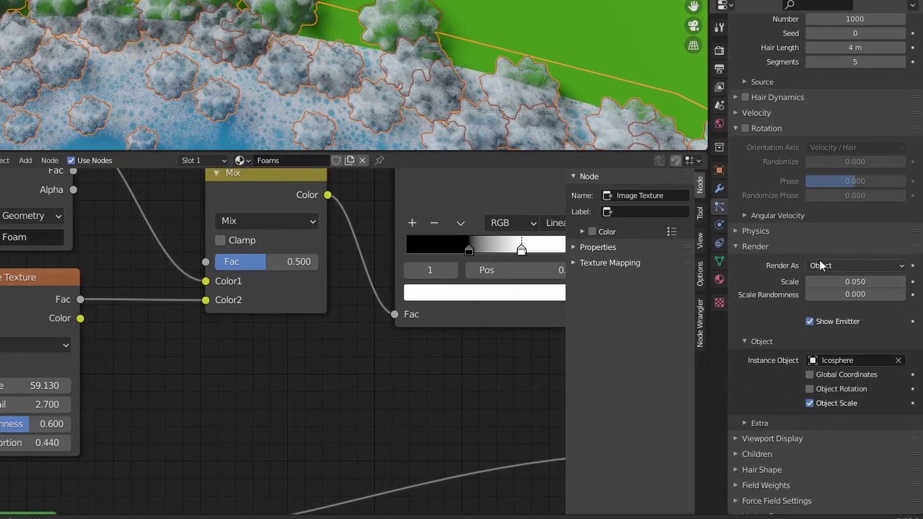
pyautogui.scroll(1, 793, 223)
pyautogui.click(745, 154)
pyautogui.click(740, 153)
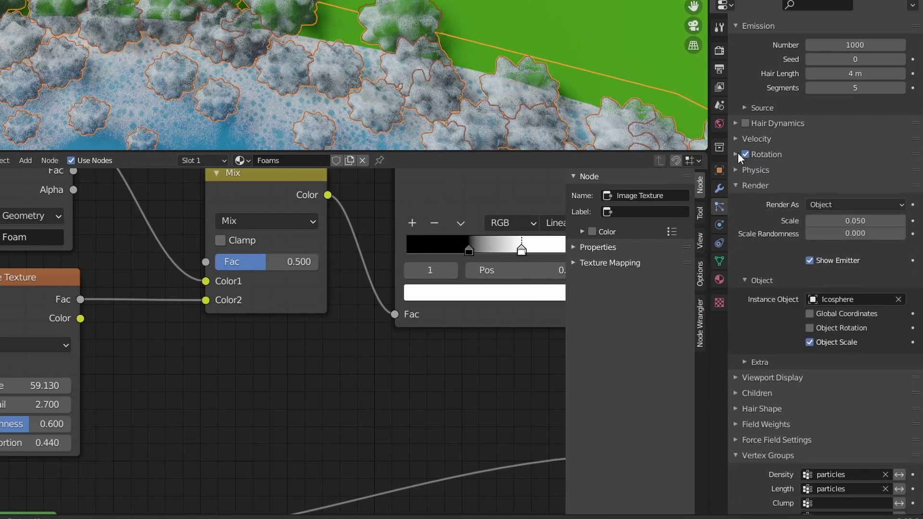
pyautogui.click(738, 152)
pyautogui.click(850, 174)
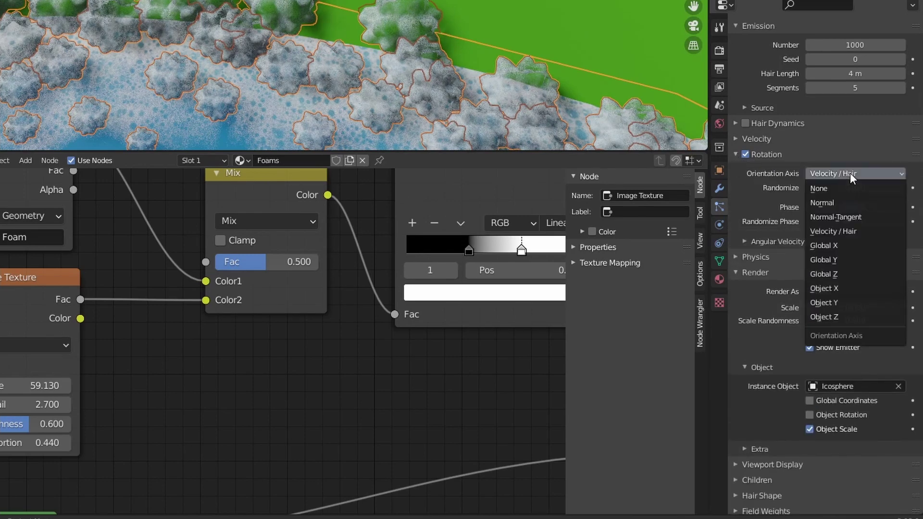
pyautogui.click(850, 201)
# Set the particle rotation's Randomize to 1.000, Phase to 1.000 and Randomize Phase to 2.000
pyautogui.moveTo(839, 189); pyautogui.dragTo(904, 189)
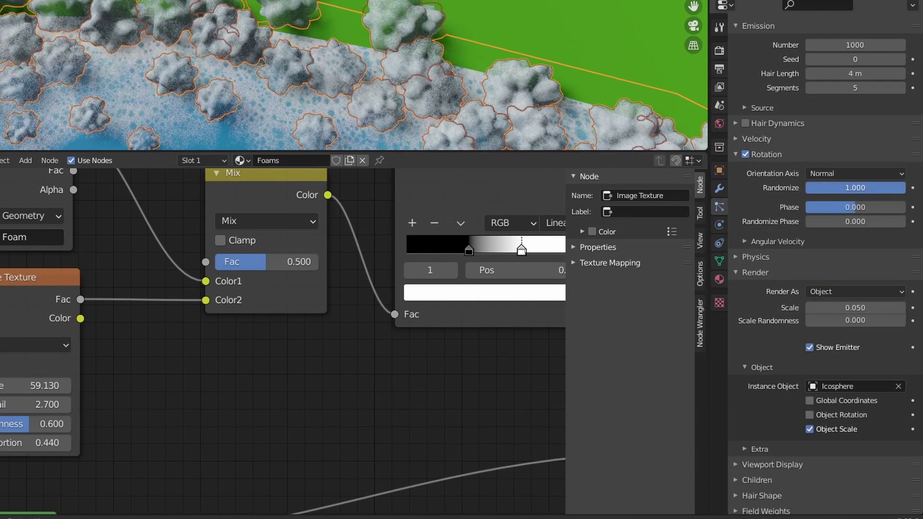
pyautogui.moveTo(840, 210); pyautogui.dragTo(903, 207)
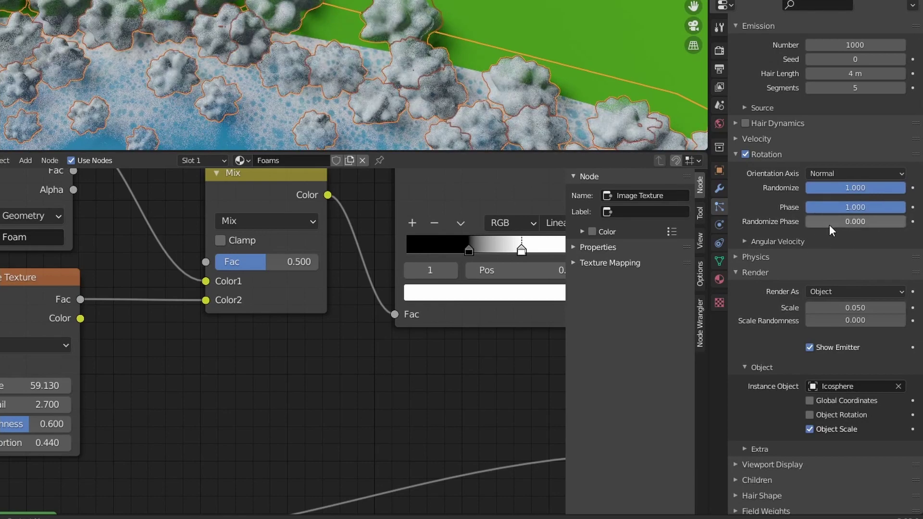
pyautogui.moveTo(829, 222); pyautogui.dragTo(904, 222)
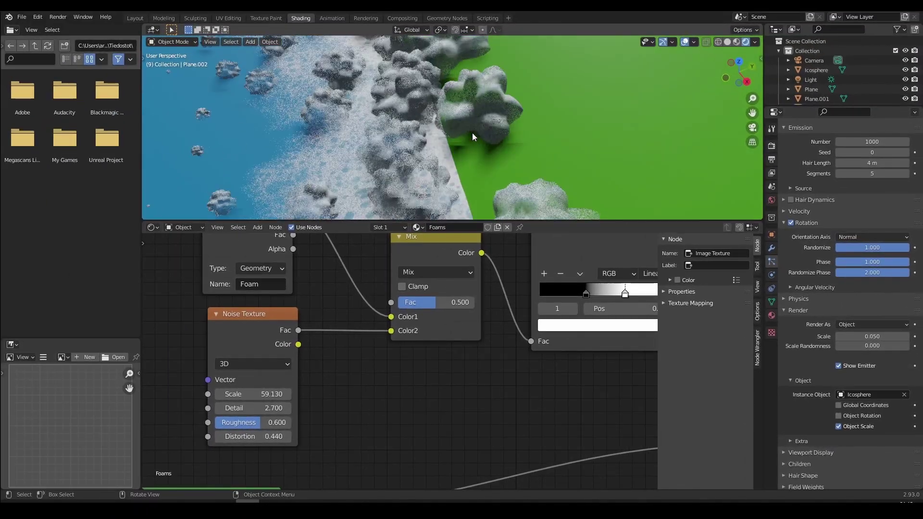
# Save the file and set the foam particles' render Scale to 0.077
pyautogui.moveTo(472, 133)
pyautogui.mouseDown(button='middle')
pyautogui.moveTo(429, 126)
pyautogui.moveTo(481, 149)
pyautogui.moveTo(475, 143)
pyautogui.mouseUp(button='middle')
pyautogui.hotkey('ctrl', 's')
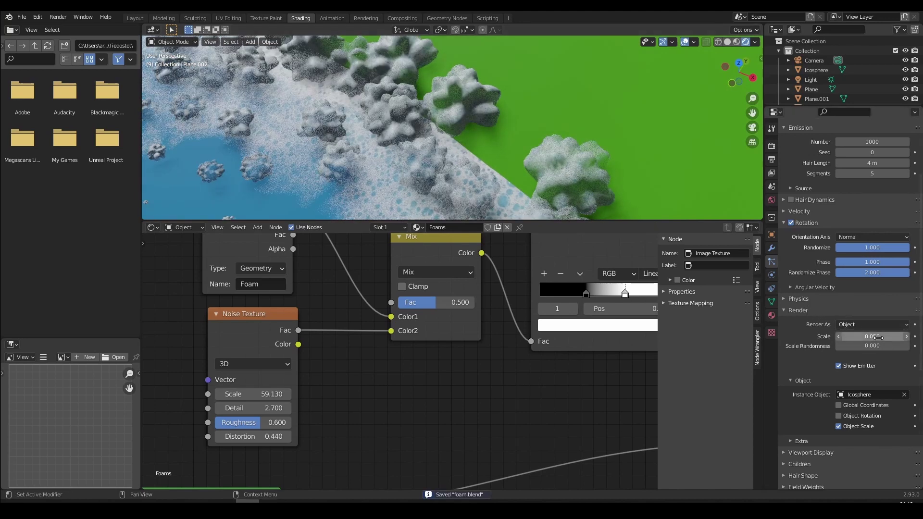
pyautogui.moveTo(878, 337); pyautogui.dragTo(891, 337)
pyautogui.scroll(-5, 502, 189)
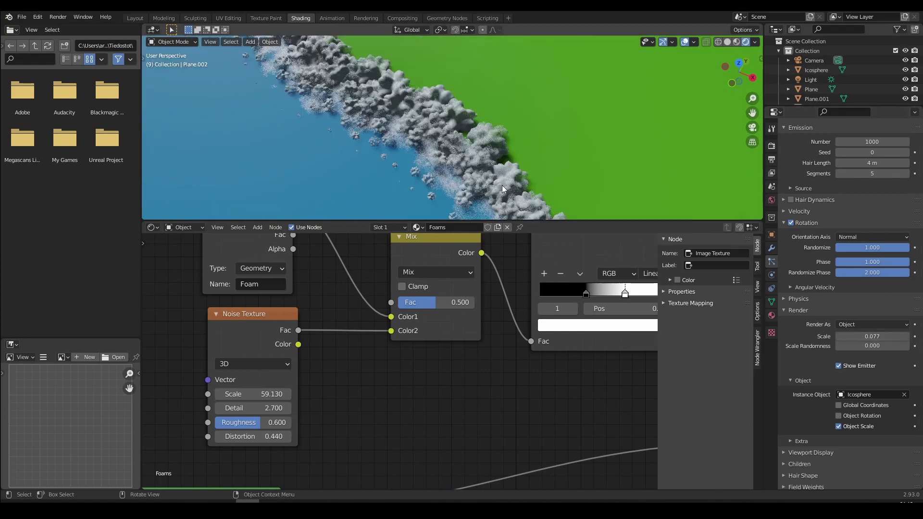
pyautogui.moveTo(501, 186); pyautogui.dragTo(494, 134, button='middle')
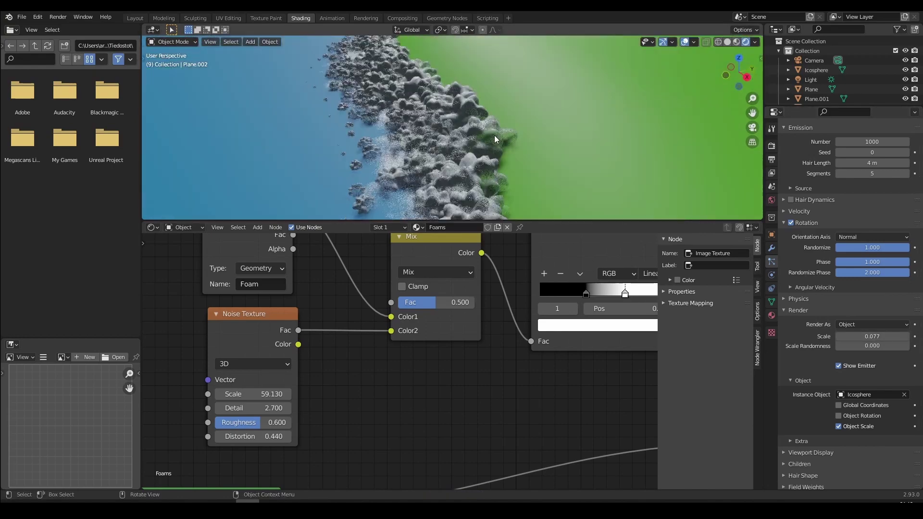
pyautogui.scroll(-8, 494, 135)
# Apply Smooth Vertices to the entire mesh of the spiky icosphere in Edit Mode
pyautogui.keyDown('shift'); pyautogui.moveTo(631, 128); pyautogui.dragTo(509, 148, button='middle'); pyautogui.keyUp('shift')
pyautogui.click(522, 126)
pyautogui.press('Tab')
pyautogui.moveTo(619, 119); pyautogui.dragTo(607, 158, button='middle')
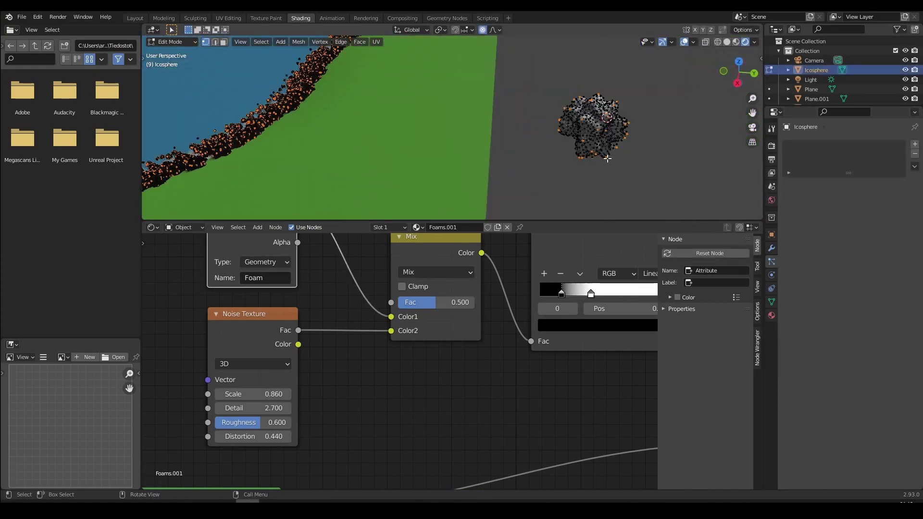
pyautogui.press('KP_Decimal')
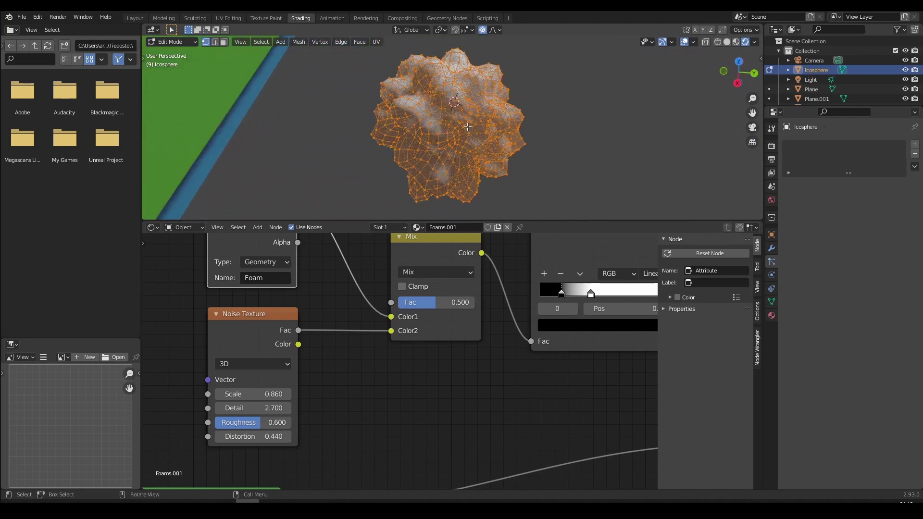
pyautogui.rightClick(467, 127)
pyautogui.scroll(-1, 426, 124)
pyautogui.moveTo(418, 123); pyautogui.dragTo(438, 126, button='middle')
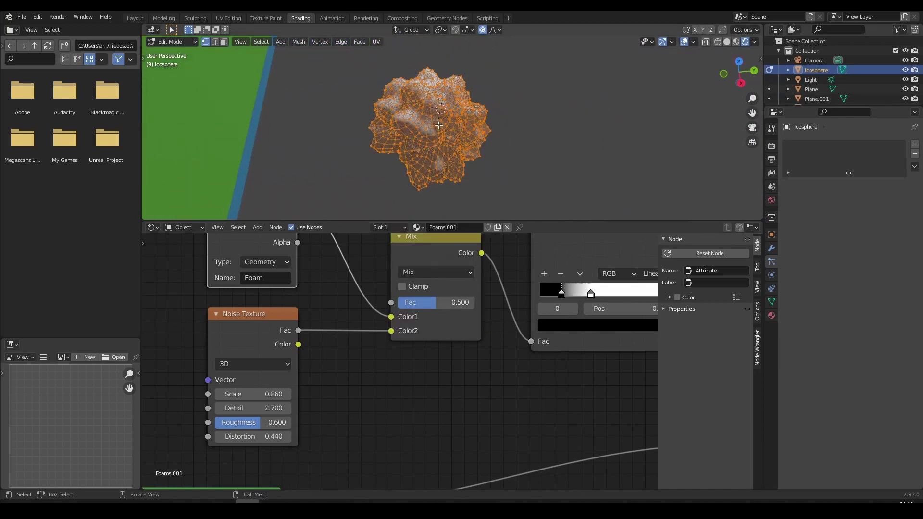
pyautogui.rightClick(438, 125)
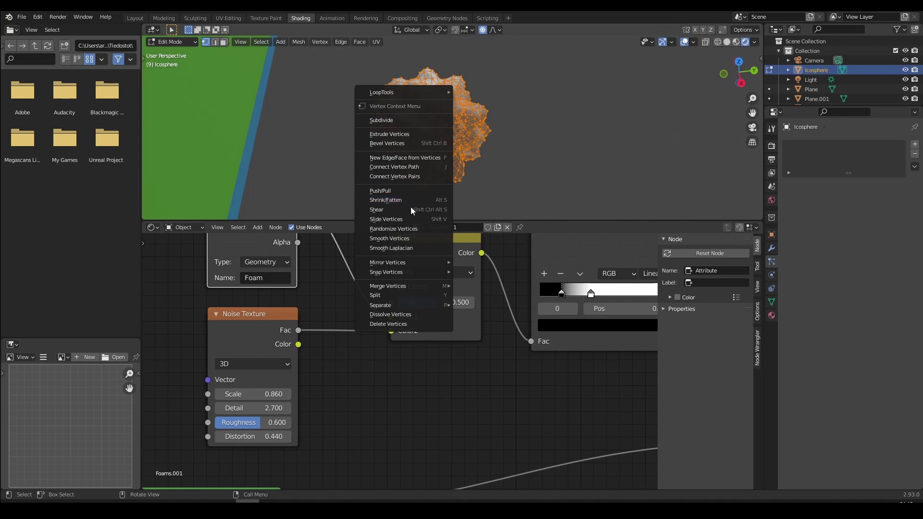
pyautogui.click(411, 239)
pyautogui.rightClick(439, 138)
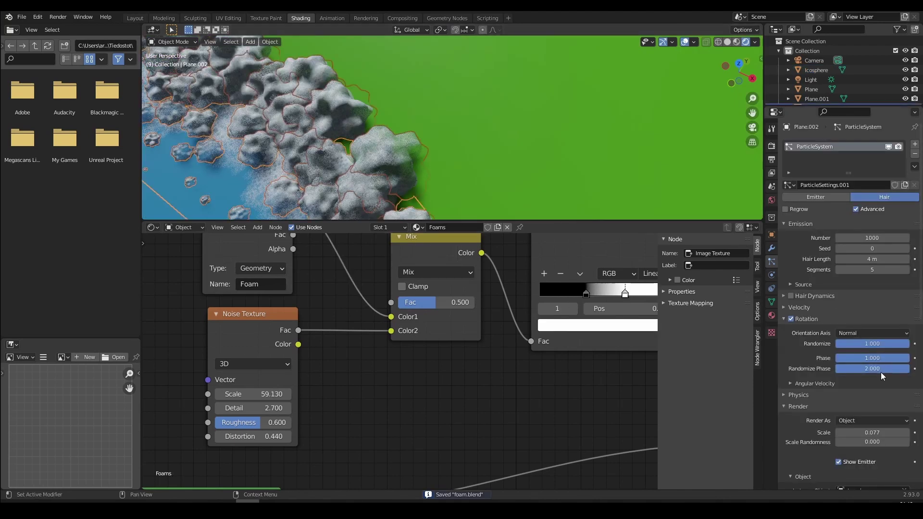
# Set the foam particles' Scale Randomness to 0.641 and the emission Number to 3530
pyautogui.scroll(-2, 862, 335)
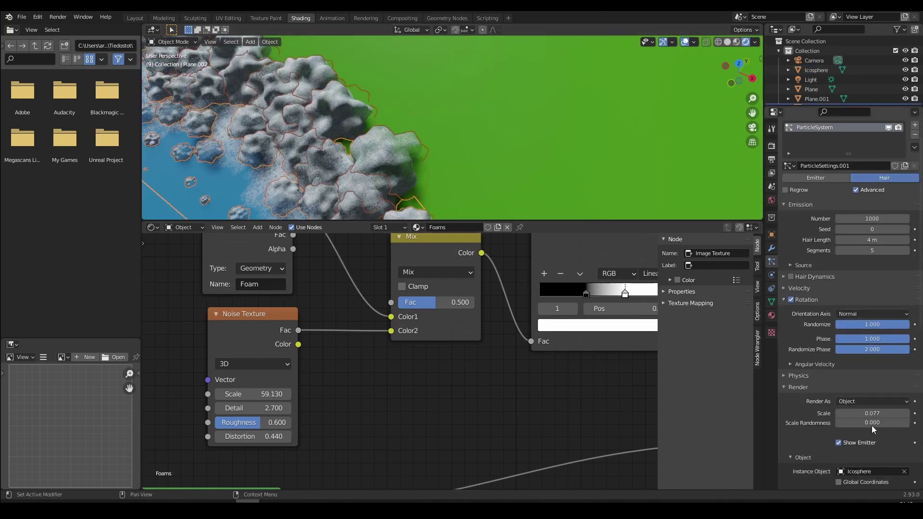
pyautogui.moveTo(872, 422); pyautogui.dragTo(884, 423)
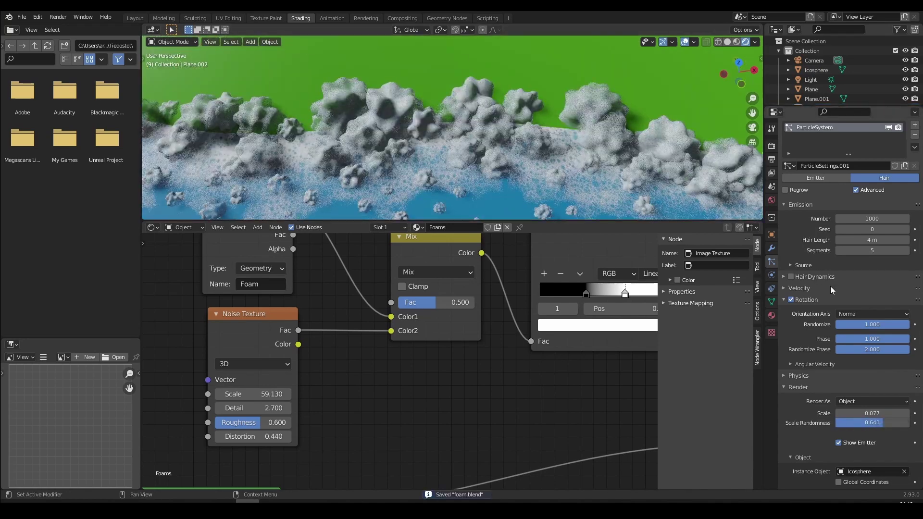
pyautogui.scroll(1, 861, 250)
pyautogui.moveTo(872, 238); pyautogui.dragTo(909, 238)
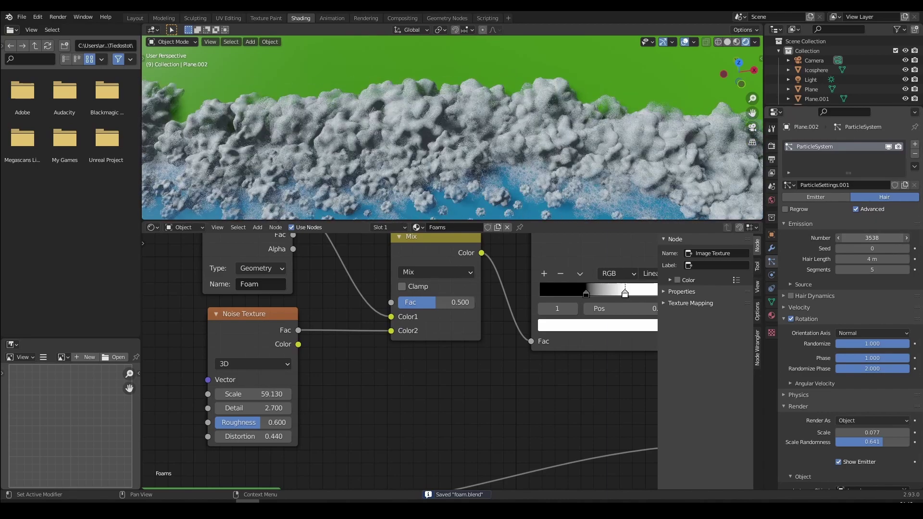
# Select the foam strip and examine the density and spread of the foam clumps along the shoreline
pyautogui.scroll(-10, 455, 115)
pyautogui.moveTo(454, 114); pyautogui.dragTo(511, 135, button='middle')
pyautogui.scroll(8, 495, 151)
pyautogui.scroll(4, 449, 104)
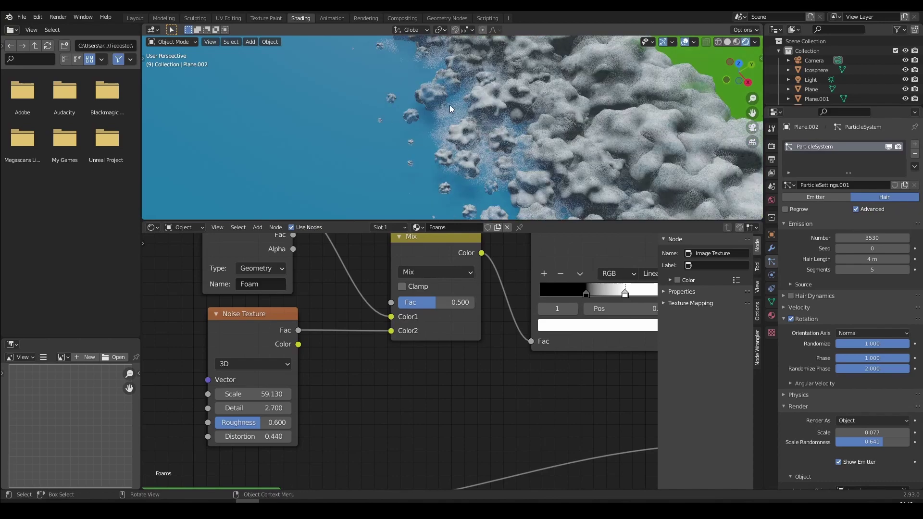
pyautogui.click(449, 105)
pyautogui.scroll(-5, 449, 107)
pyautogui.moveTo(448, 124); pyautogui.dragTo(486, 110, button='middle')
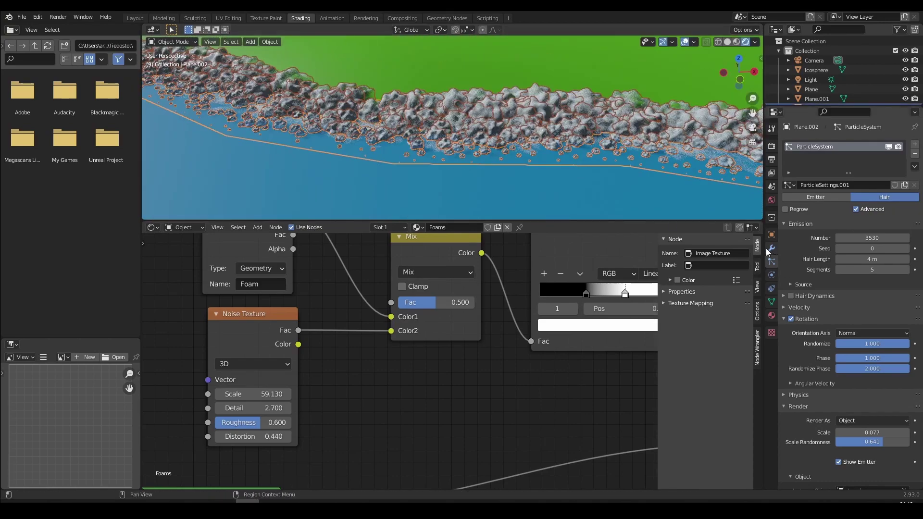
pyautogui.scroll(-10, 548, 154)
pyautogui.moveTo(548, 154); pyautogui.dragTo(514, 135, button='middle')
pyautogui.scroll(2, 497, 149)
pyautogui.scroll(-3, 497, 149)
pyautogui.scroll(3, 429, 100)
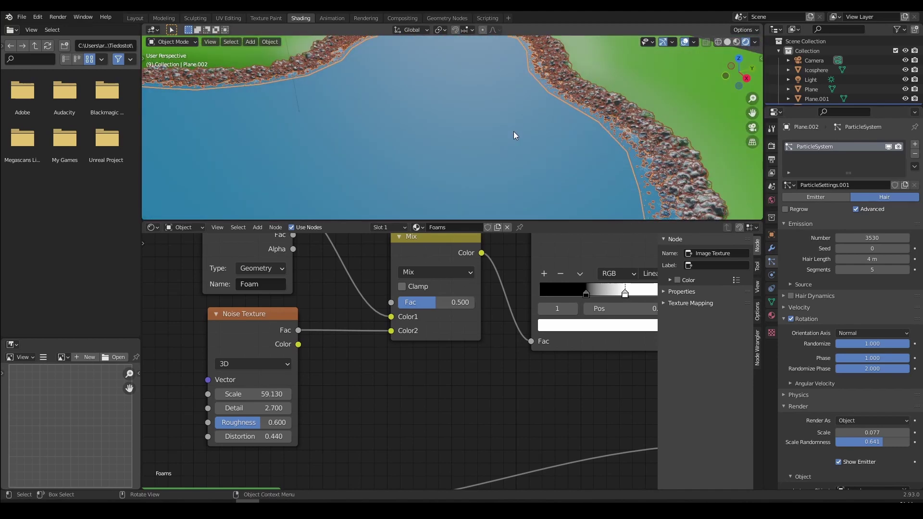
# Add a Shrinkwrap modifier to the foam strip with the lake's water surface as its target
pyautogui.click(771, 248)
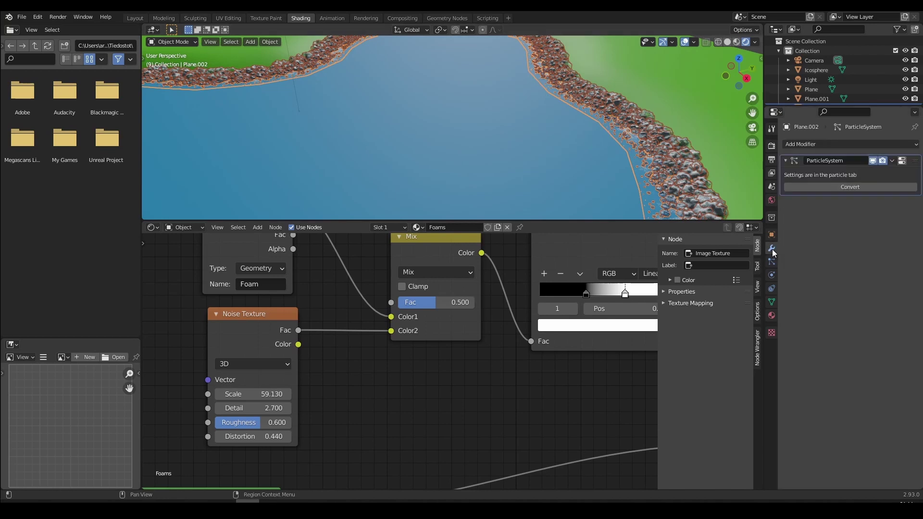
pyautogui.click(820, 143)
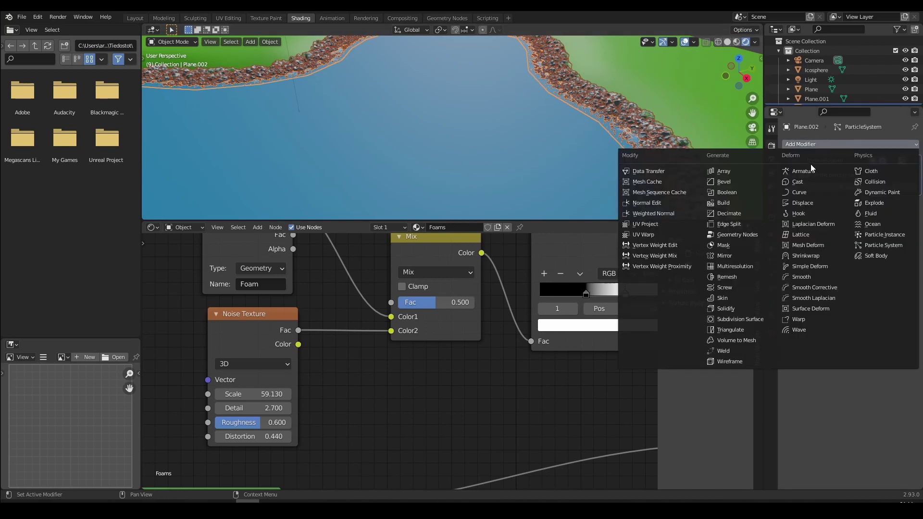
pyautogui.click(806, 144)
pyautogui.click(806, 256)
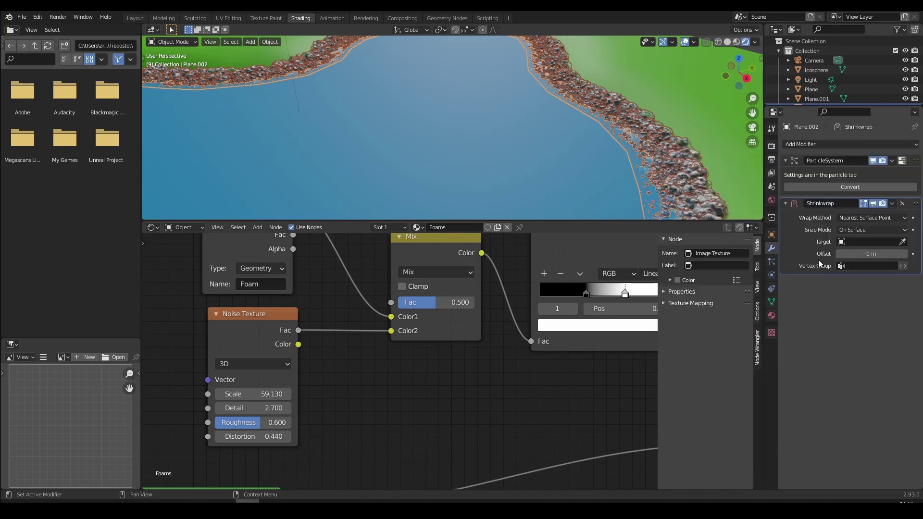
pyautogui.click(902, 242)
pyautogui.click(487, 139)
pyautogui.moveTo(442, 88); pyautogui.dragTo(552, 175, button='middle')
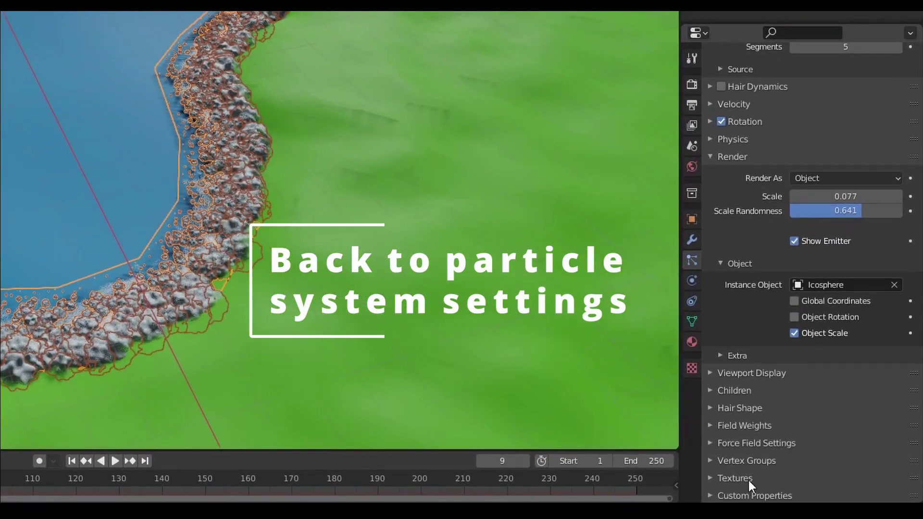
# Add a new texture to the foam strip's particle system and set its type to Clouds
pyautogui.click(736, 478)
pyautogui.scroll(-5, 776, 365)
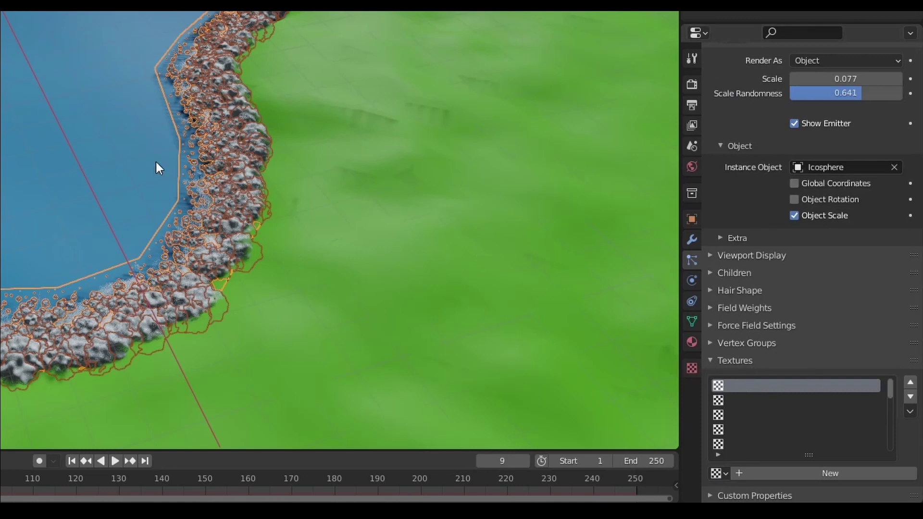
pyautogui.click(824, 474)
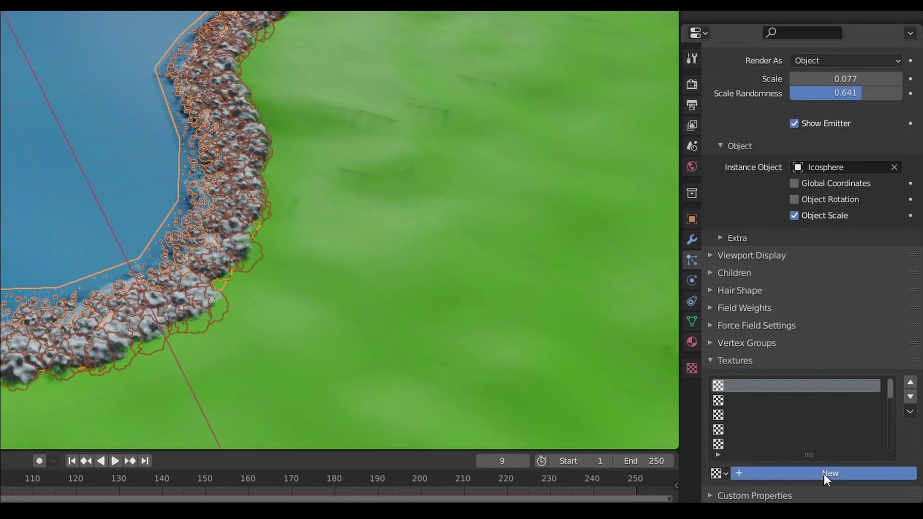
pyautogui.scroll(-2, 757, 423)
pyautogui.scroll(2, 742, 426)
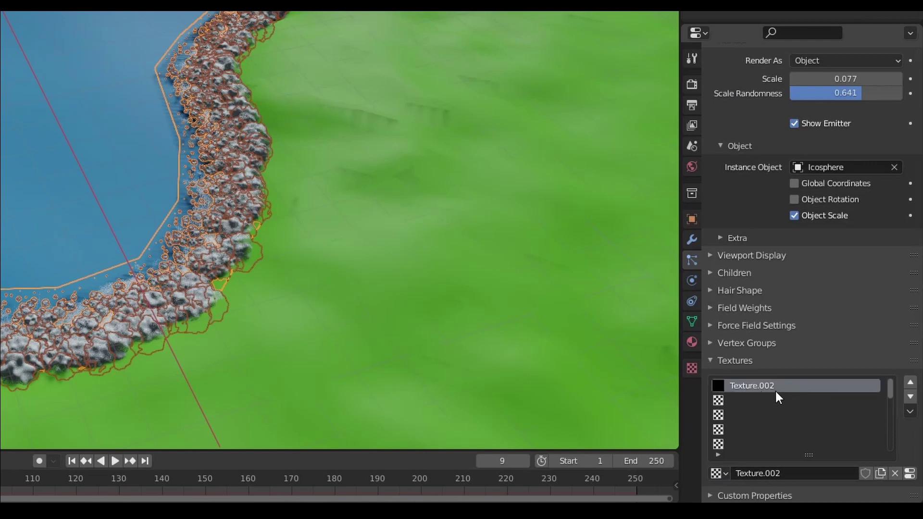
pyautogui.click(910, 474)
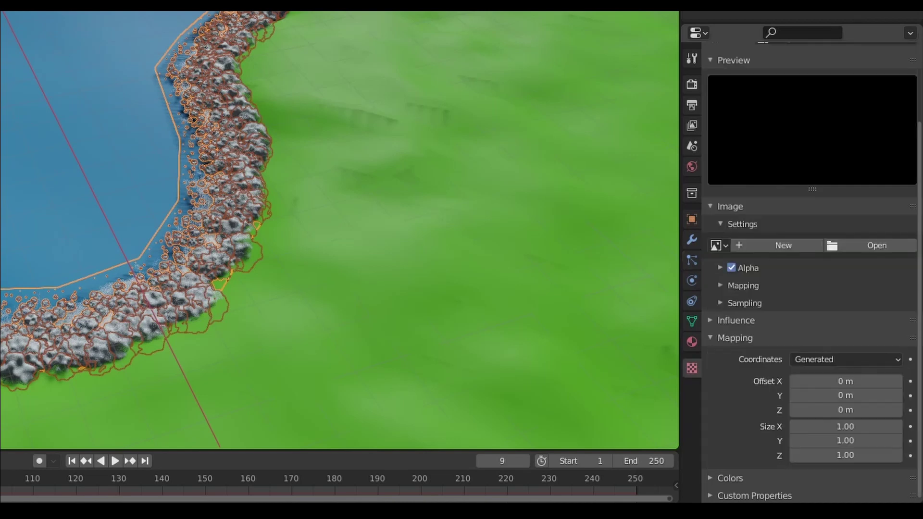
pyautogui.scroll(4, 806, 143)
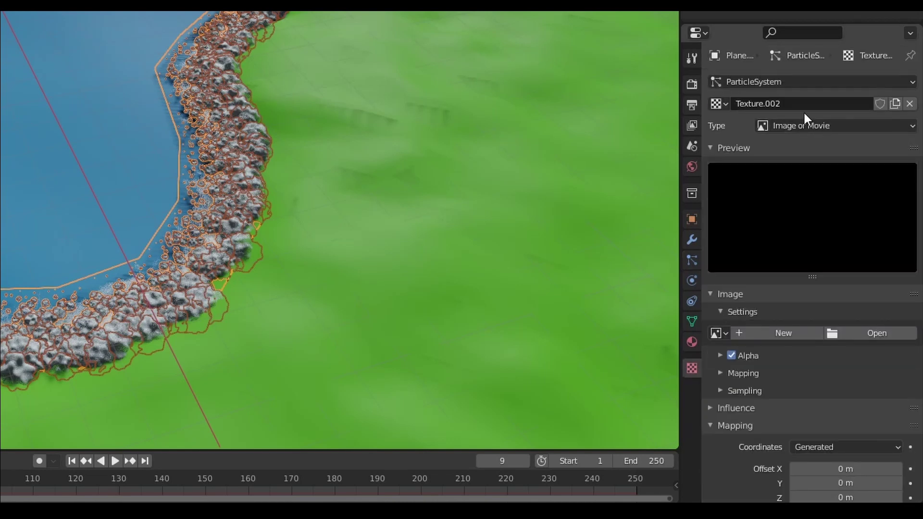
pyautogui.click(809, 126)
pyautogui.click(809, 172)
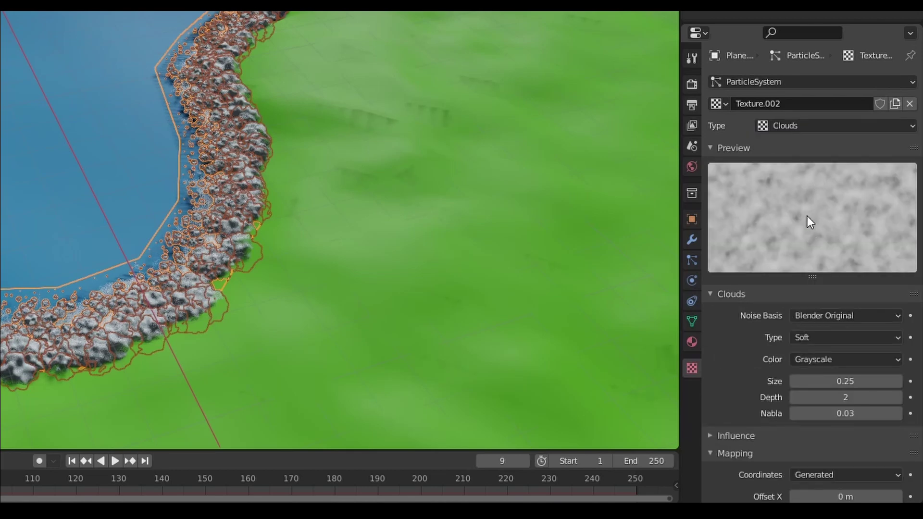
# Enable Density and Physics Velocity influence for the Clouds texture and save the file
pyautogui.scroll(-3, 807, 220)
pyautogui.scroll(-3, 848, 258)
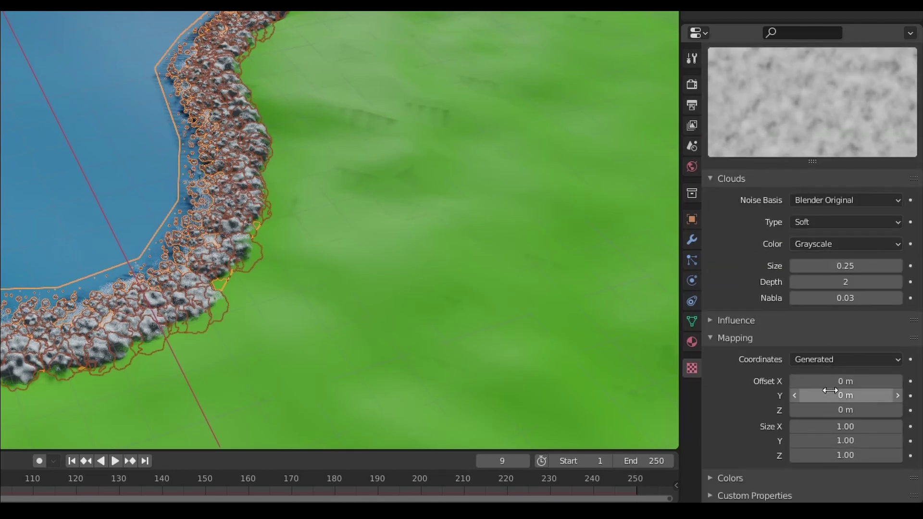
pyautogui.click(732, 320)
pyautogui.scroll(-2, 753, 304)
pyautogui.scroll(-1, 753, 311)
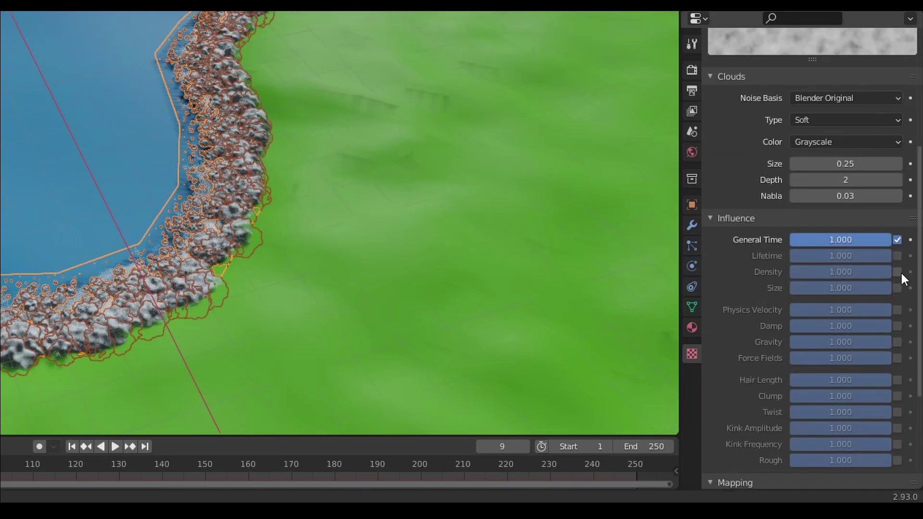
pyautogui.click(898, 286)
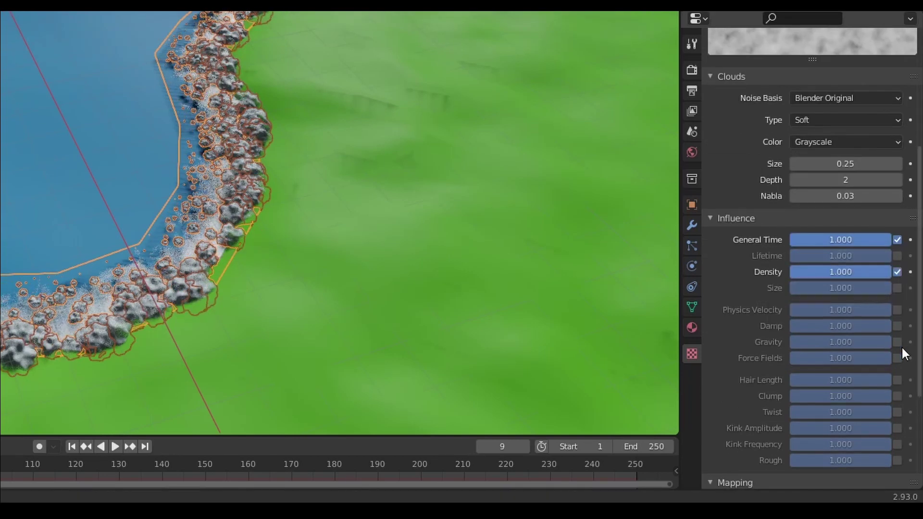
pyautogui.click(896, 309)
pyautogui.moveTo(78, 194); pyautogui.dragTo(165, 290, button='middle')
pyautogui.scroll(4, 221, 210)
pyautogui.hotkey('ctrl', 's')
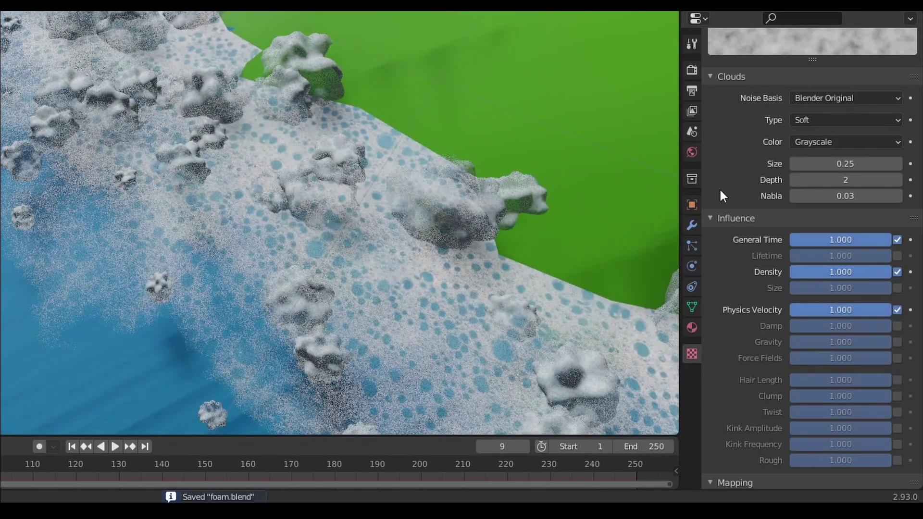
# Set the Clouds texture's Size to 0.71 and Depth to 4
pyautogui.scroll(8, 806, 191)
pyautogui.scroll(-3, 817, 208)
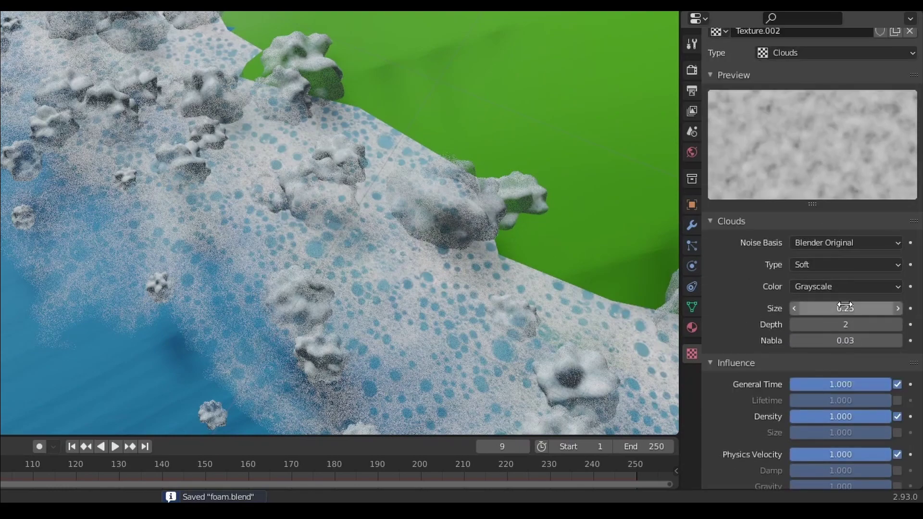
pyautogui.moveTo(844, 306); pyautogui.dragTo(812, 306)
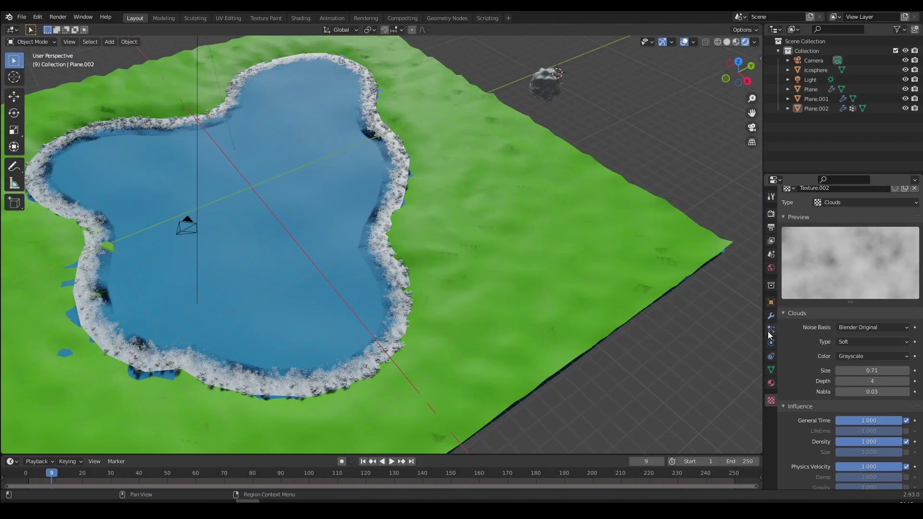
# Set the foam particles' render Scale to 0.155 and save the file
pyautogui.click(770, 329)
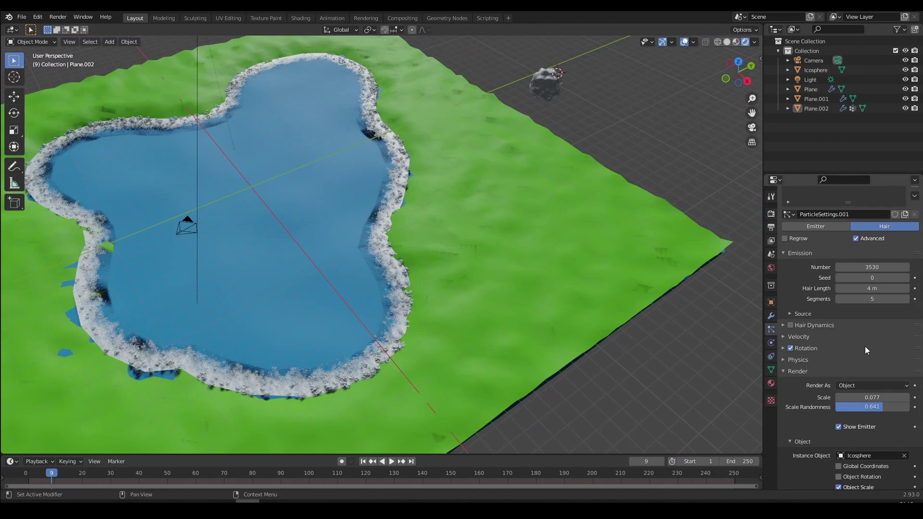
pyautogui.moveTo(900, 397); pyautogui.dragTo(918, 397)
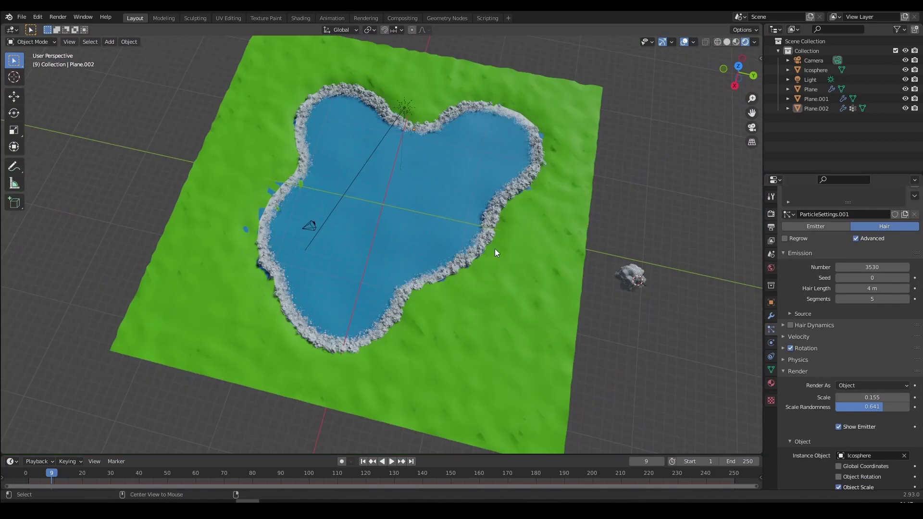
pyautogui.moveTo(495, 249); pyautogui.dragTo(414, 247, button='middle')
pyautogui.hotkey('ctrl', 's')
pyautogui.scroll(-8, 432, 248)
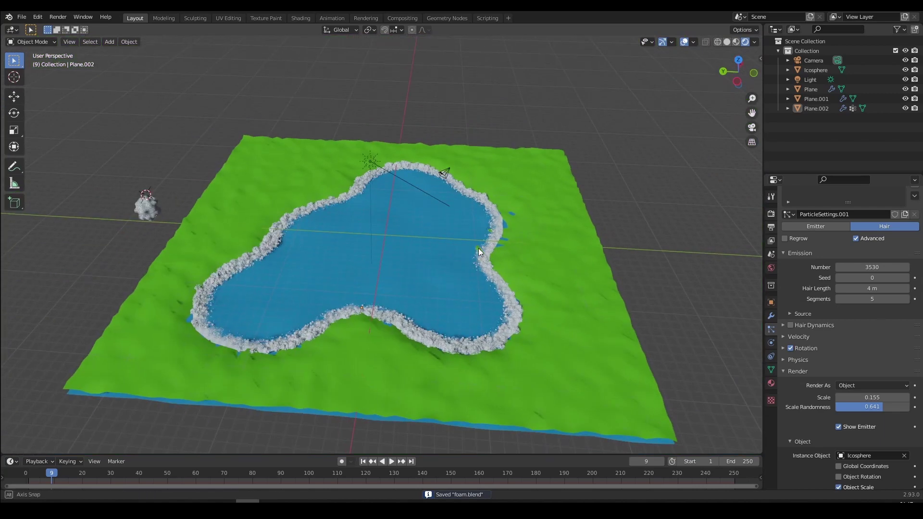
pyautogui.moveTo(479, 249); pyautogui.dragTo(481, 257, button='middle')
pyautogui.click(553, 245)
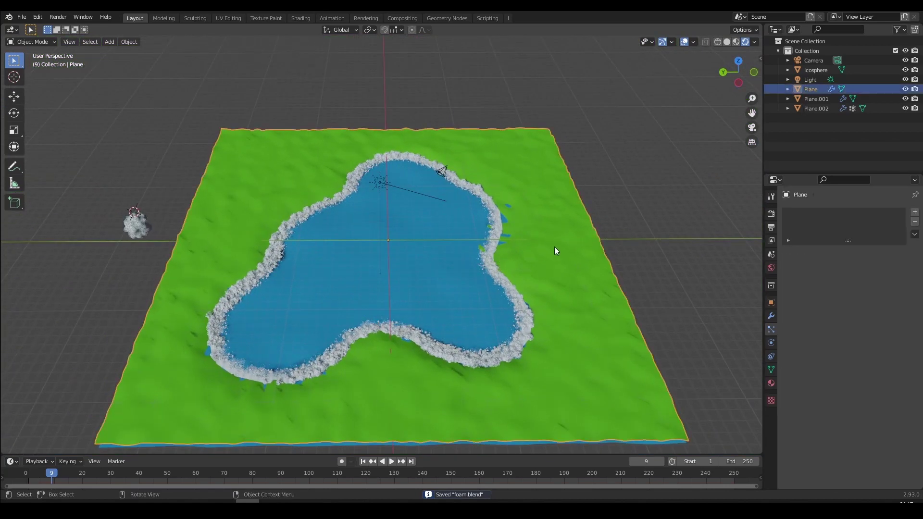
pyautogui.scroll(4, 555, 246)
pyautogui.press('g')
pyautogui.press('z')
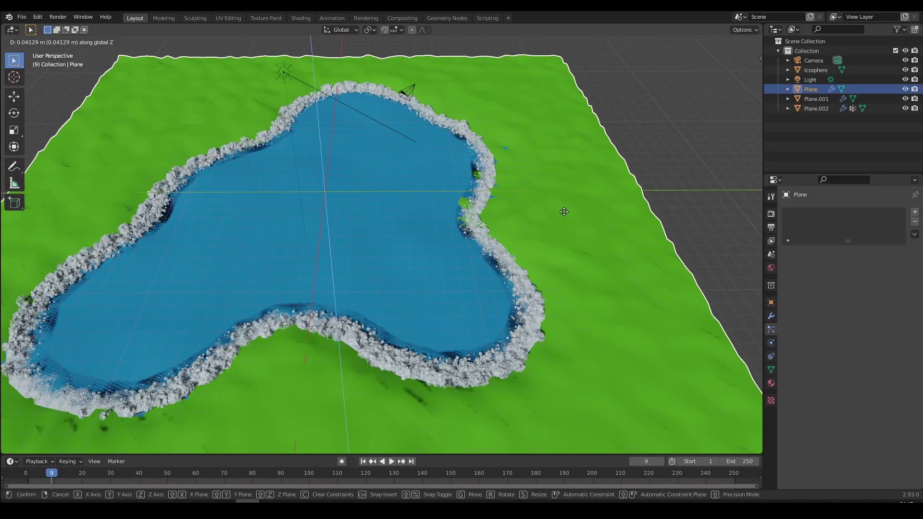
pyautogui.rightClick(563, 211)
pyautogui.moveTo(578, 226); pyautogui.dragTo(502, 248, button='middle')
pyautogui.scroll(3, 480, 255)
pyautogui.hotkey('alt', 'a')
pyautogui.scroll(-5, 490, 239)
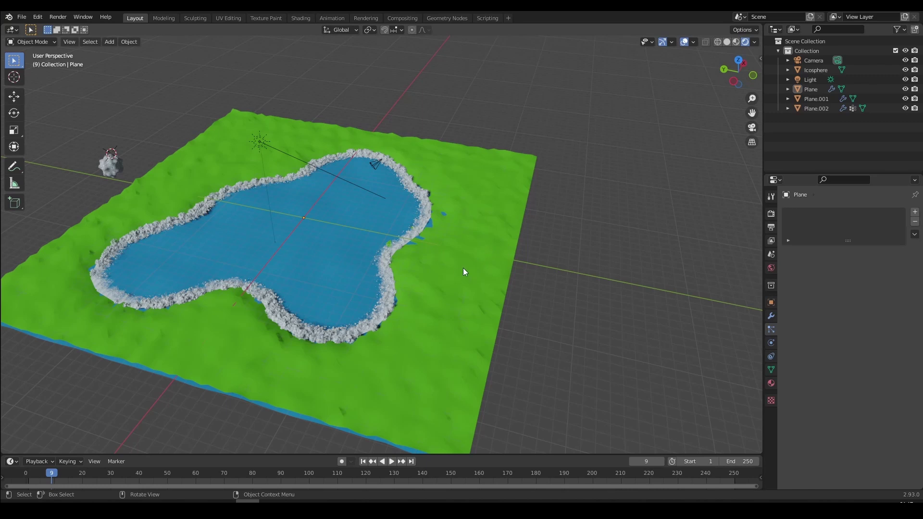
pyautogui.moveTo(466, 263); pyautogui.dragTo(488, 249, button='middle')
pyautogui.scroll(3, 501, 242)
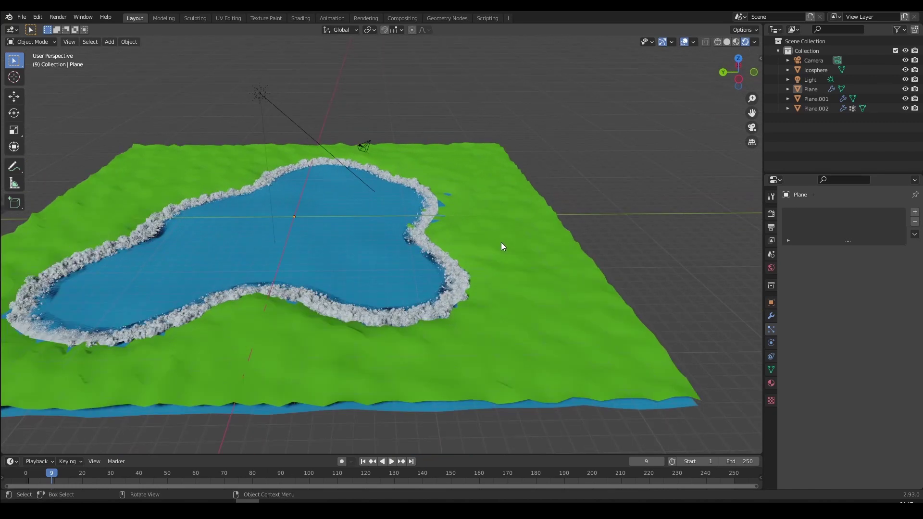